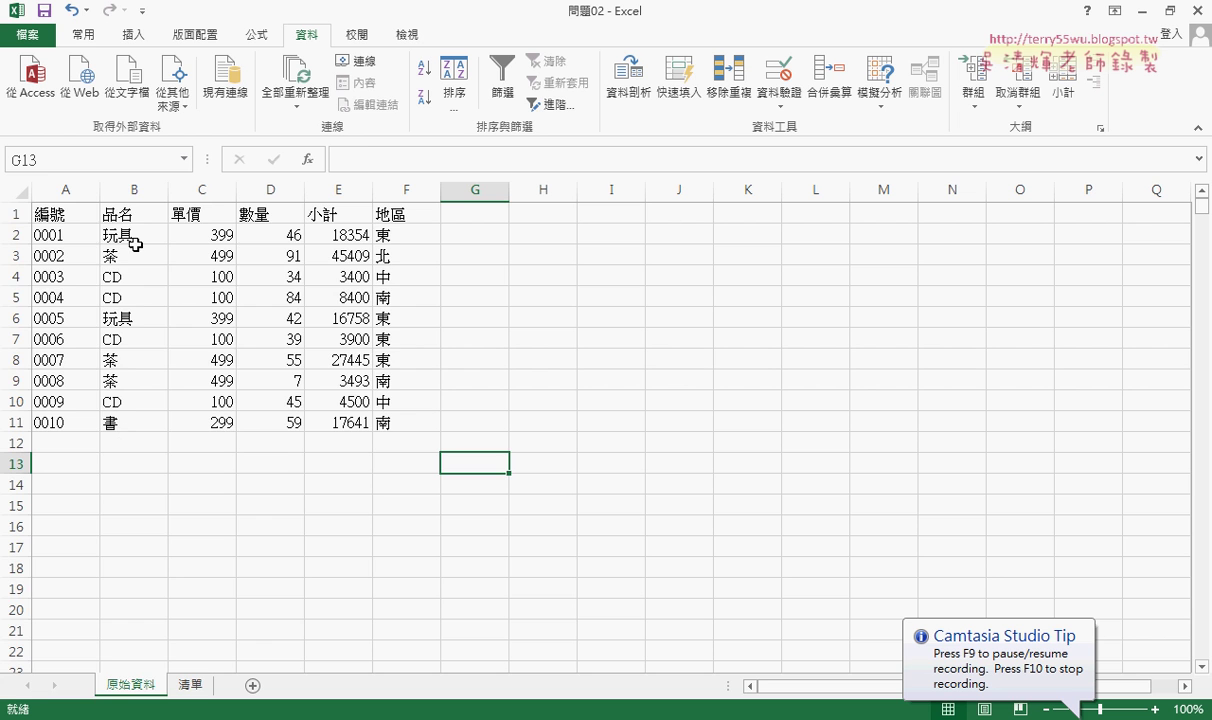
- Review the product/price list A1:B6 and the 地區 list C1:C5 on the 清單 sheet
click(190, 684)
drag(57, 212, 141, 318)
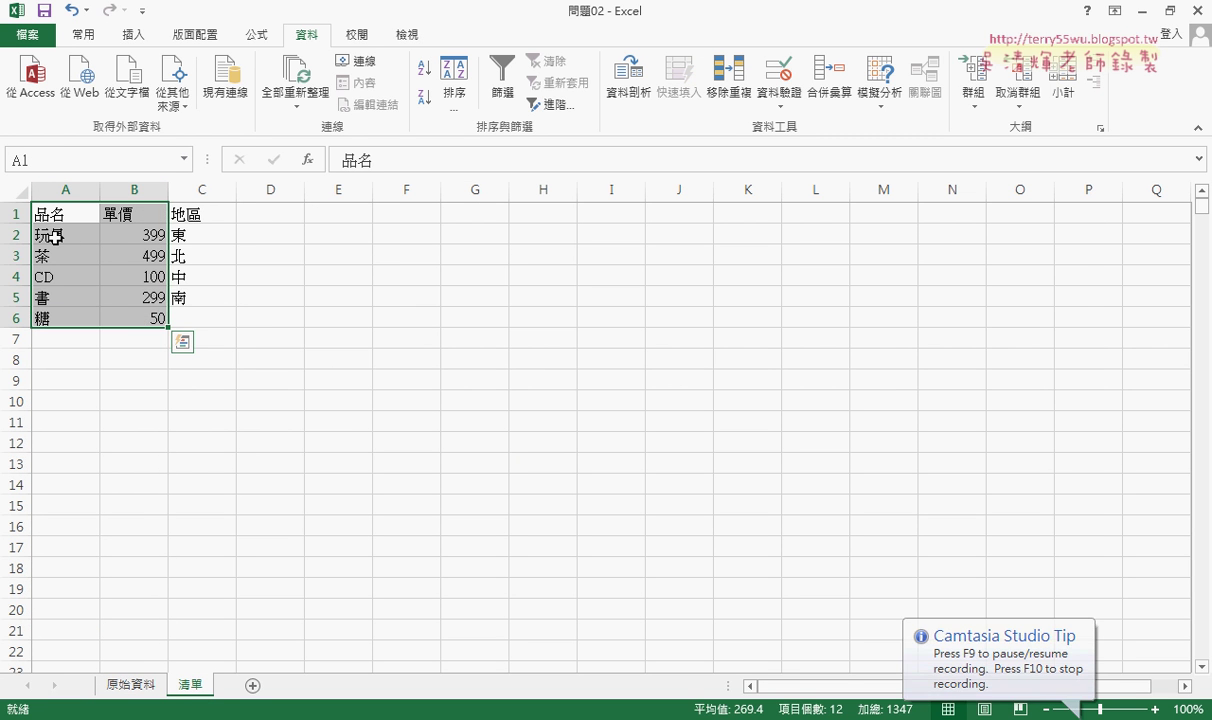
click(57, 236)
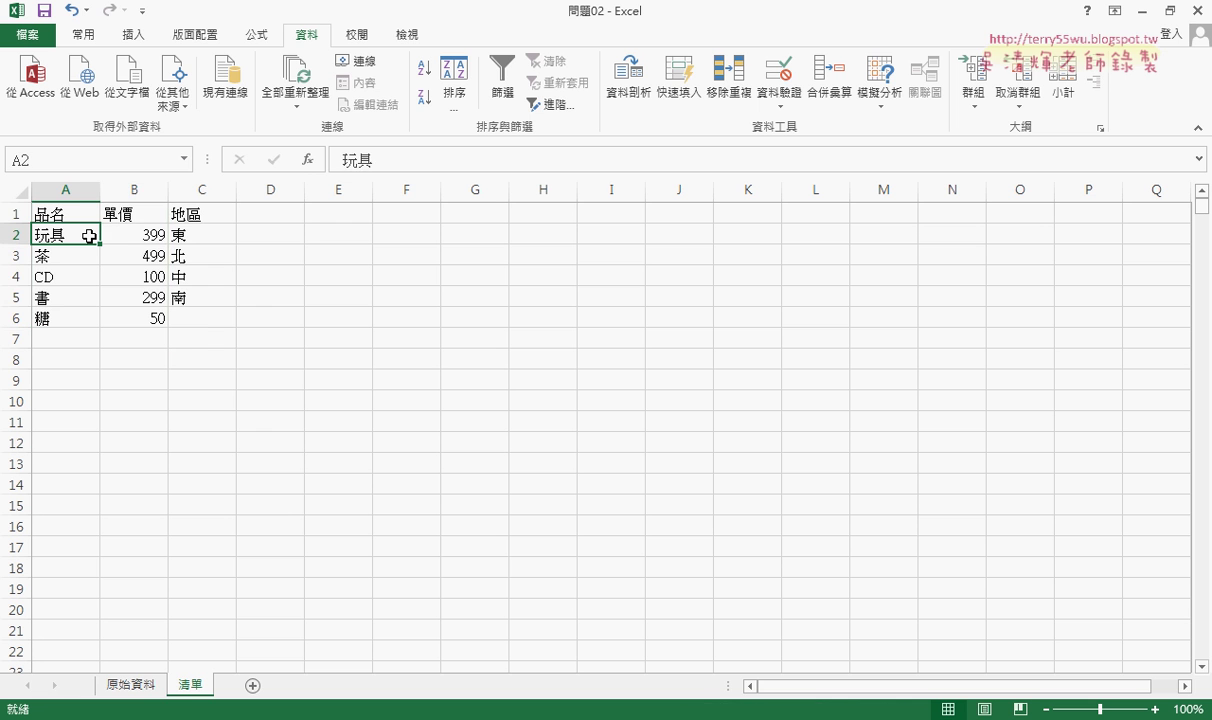
click(125, 233)
drag(213, 214, 211, 290)
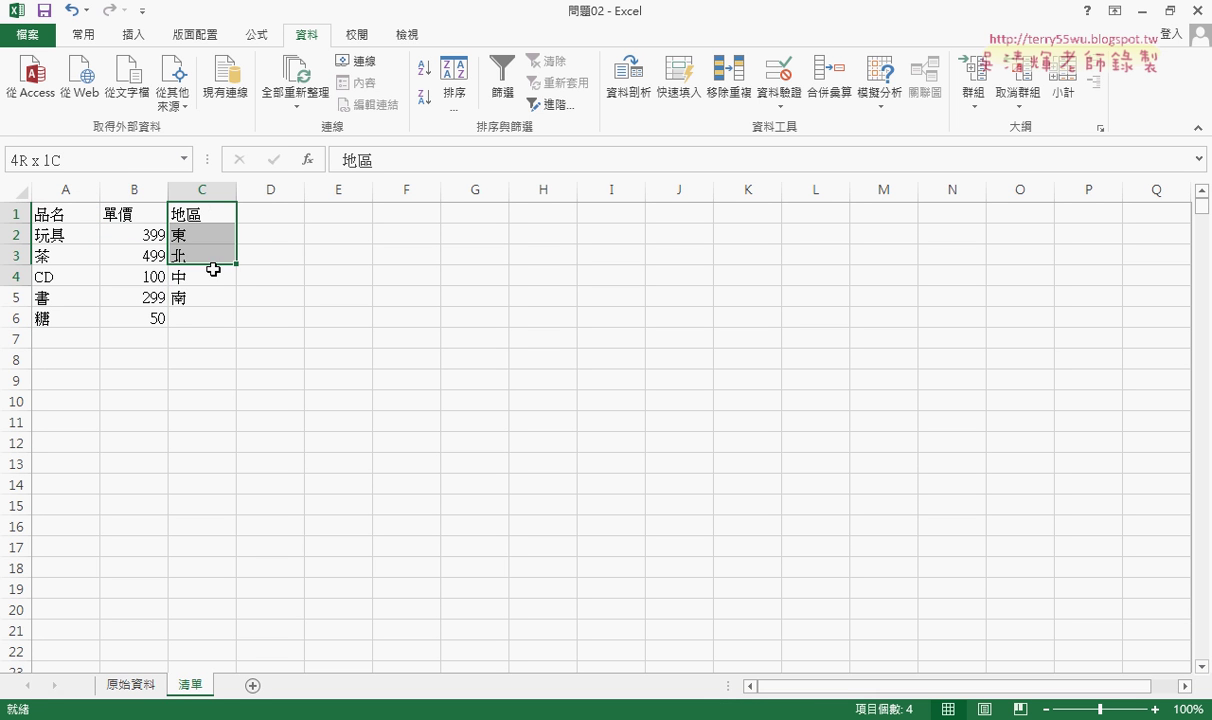
- Back on 原始資料, examine A2's ROW()-1 numbering formula without changing it
click(133, 686)
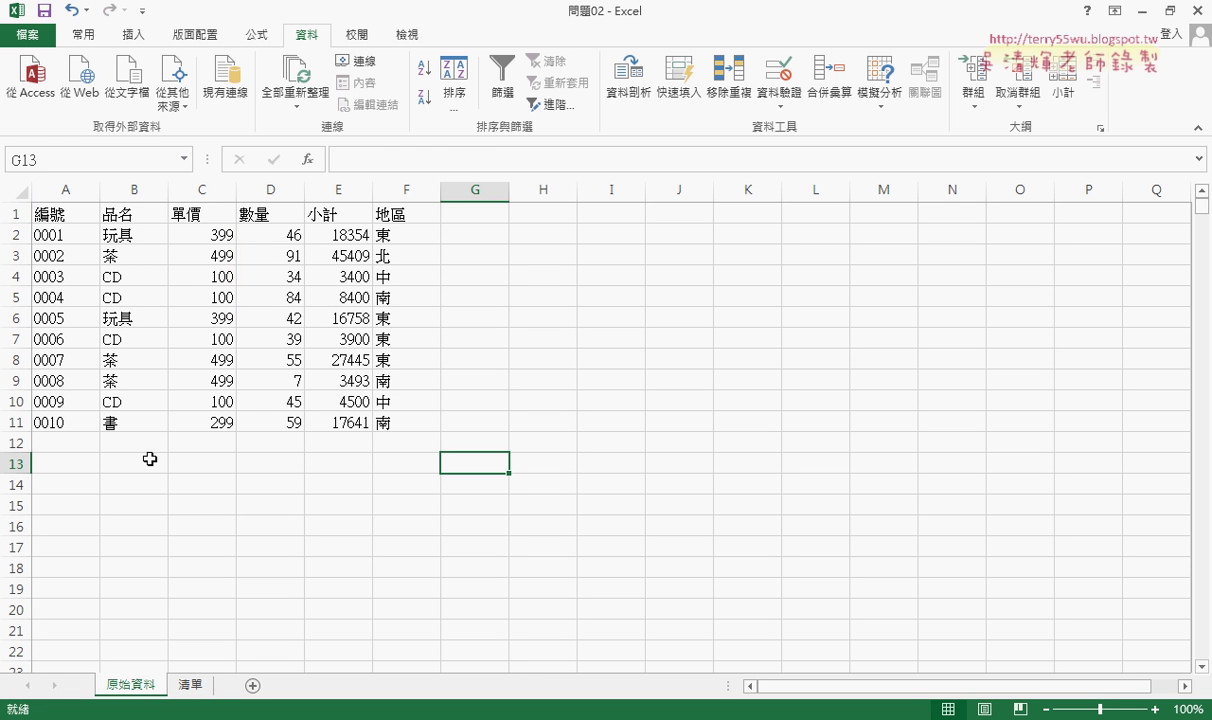
click(57, 233)
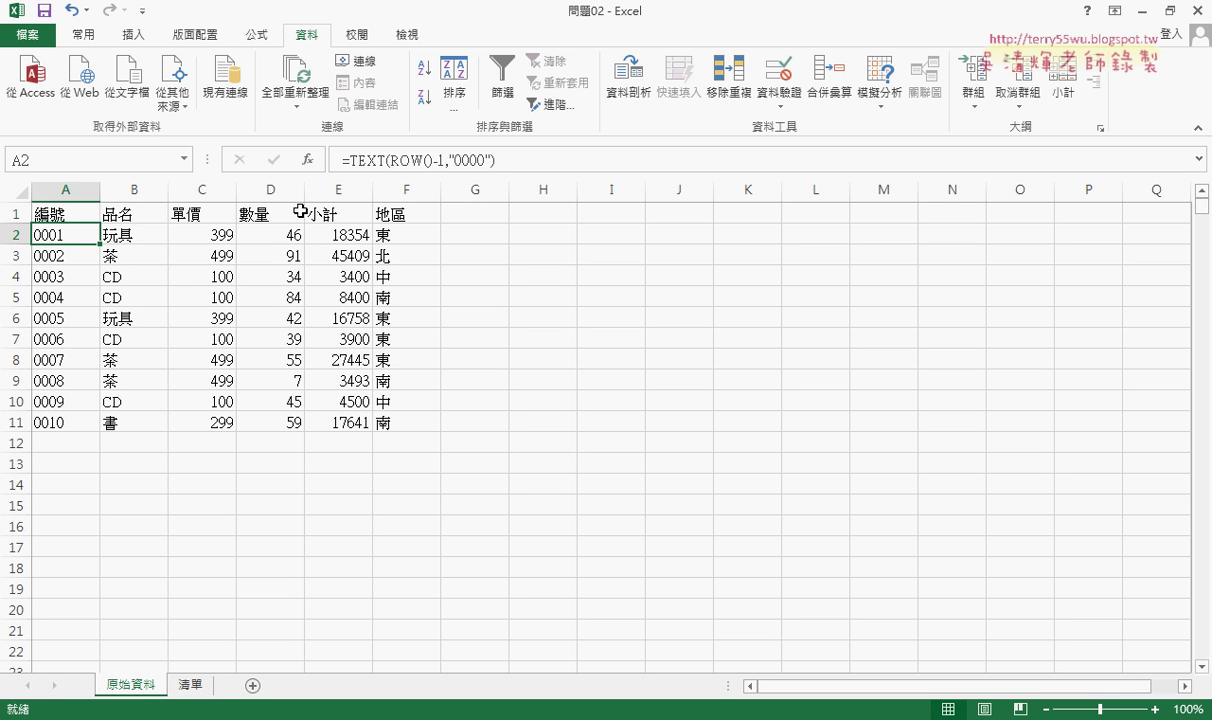
drag(390, 161, 446, 160)
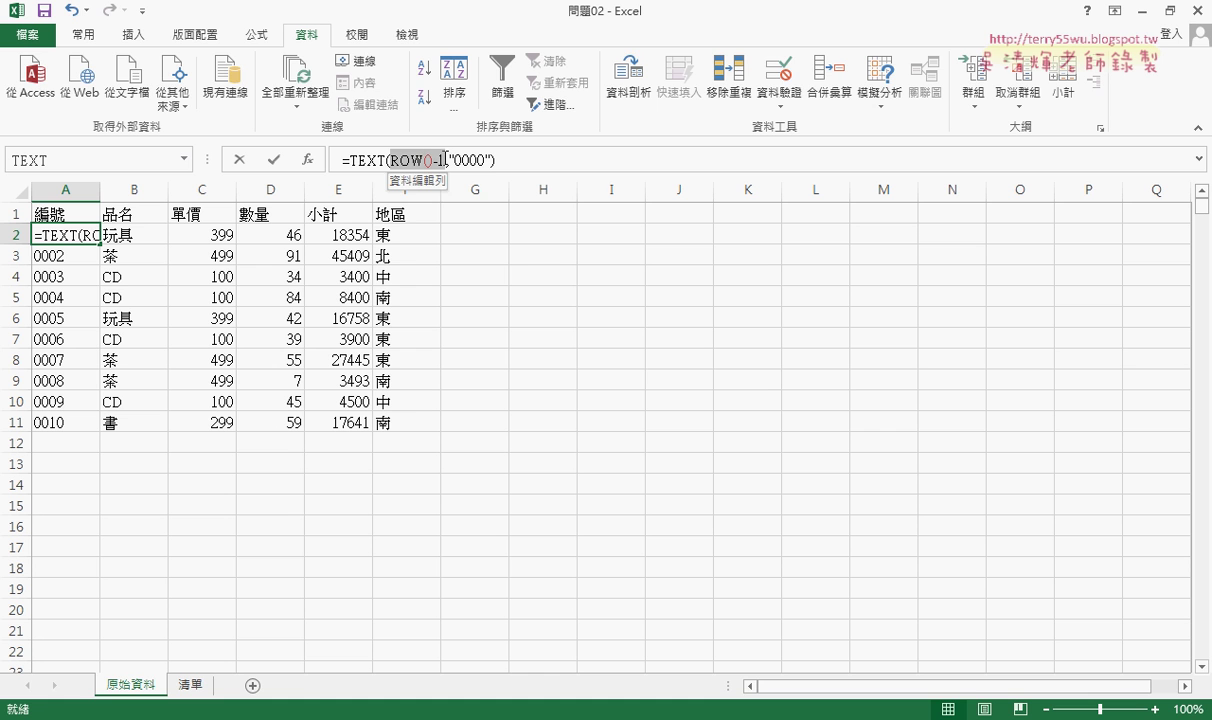
drag(341, 160, 530, 161)
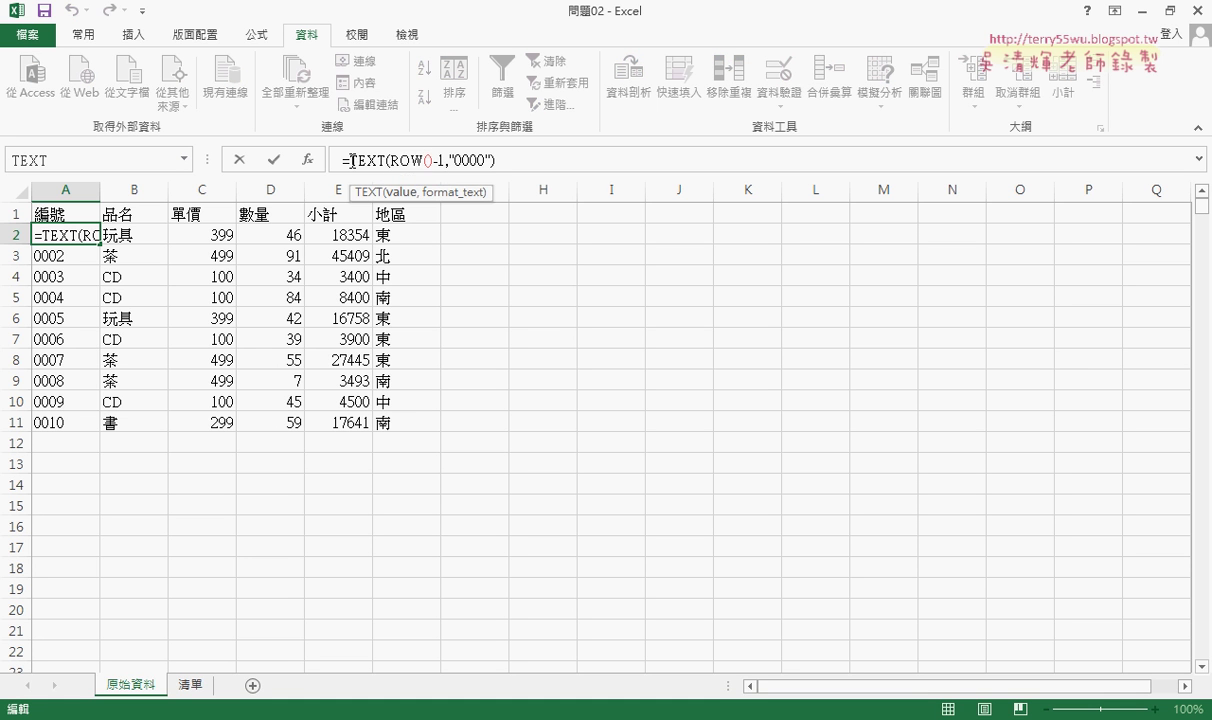
click(273, 160)
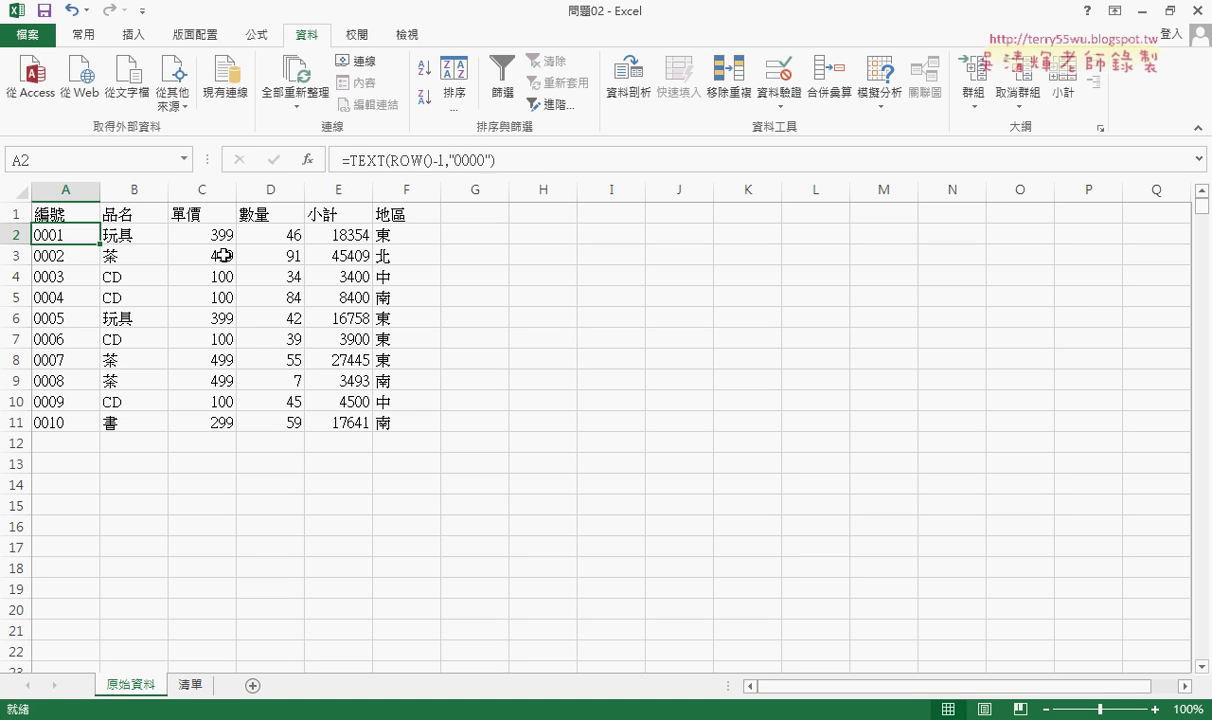
- Select the 品名 column cells from B2 down to the last product
click(131, 214)
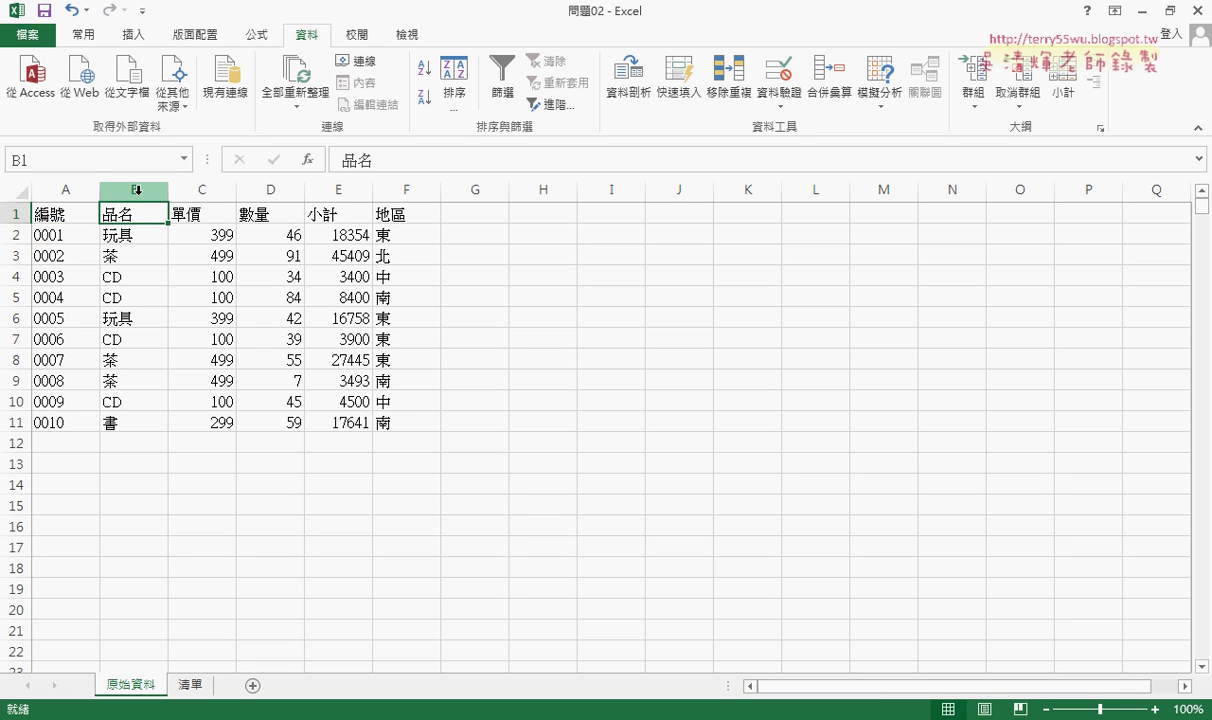
click(108, 188)
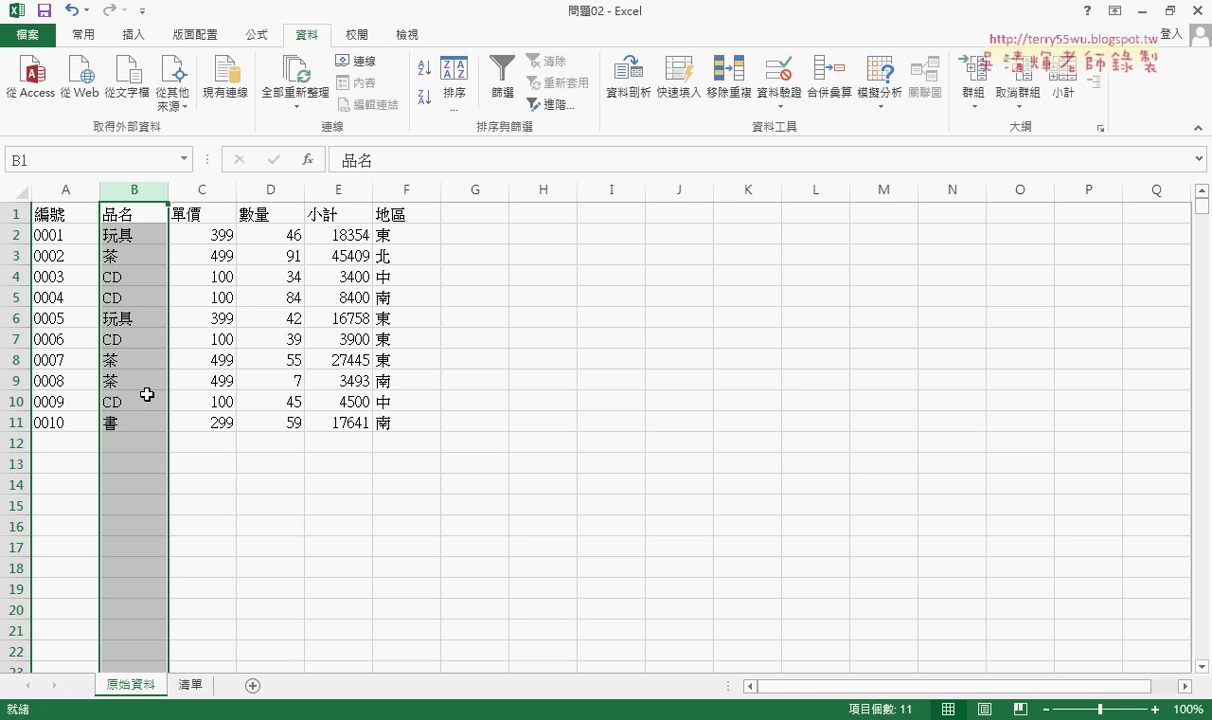
click(141, 443)
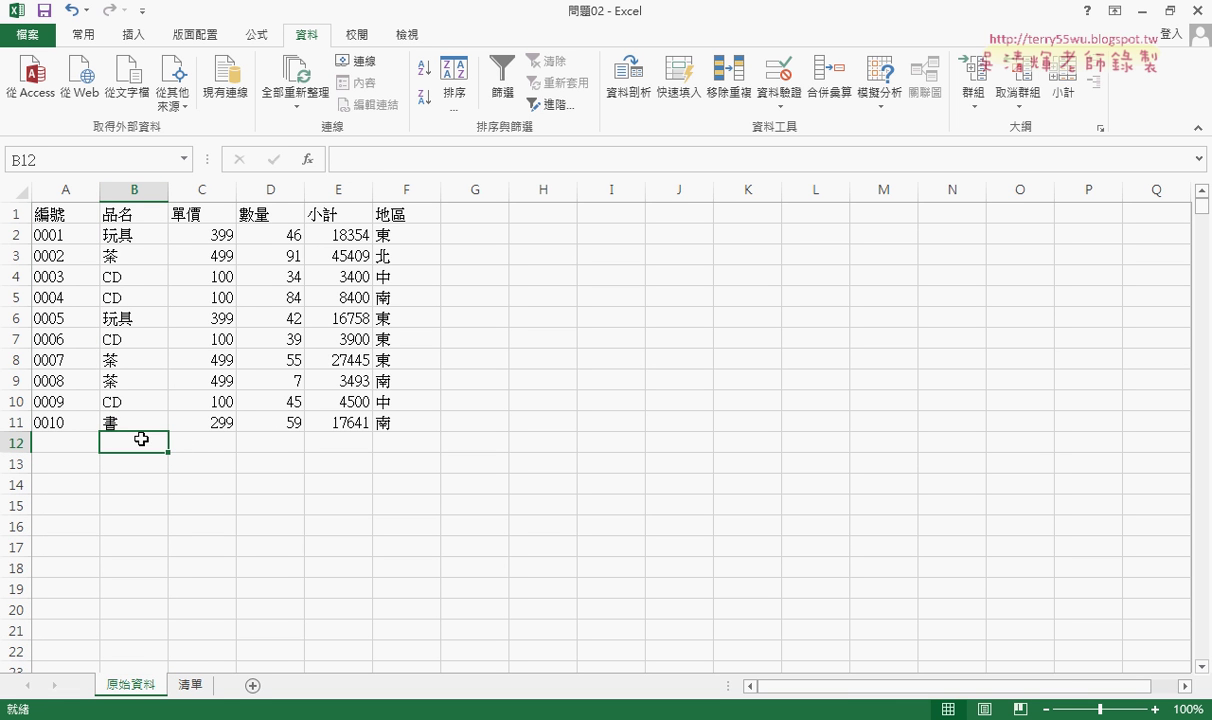
click(137, 232)
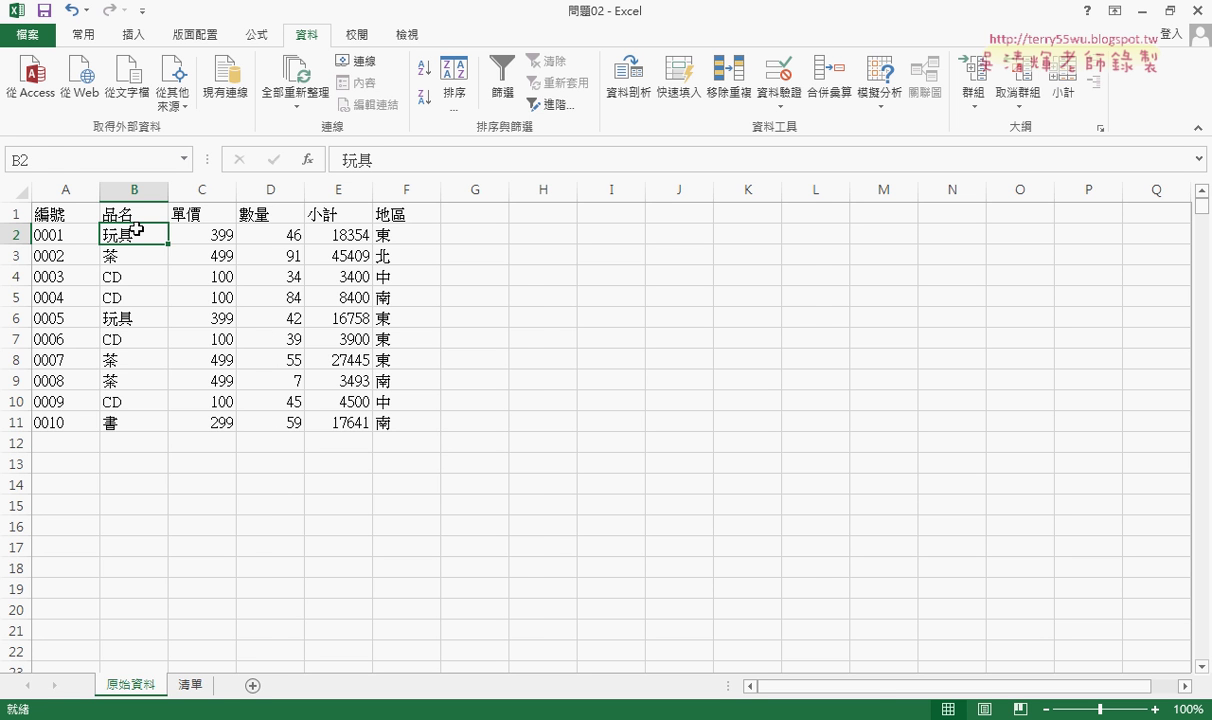
key(ctrl+shift+Down)
key(ctrl+shift+Down)
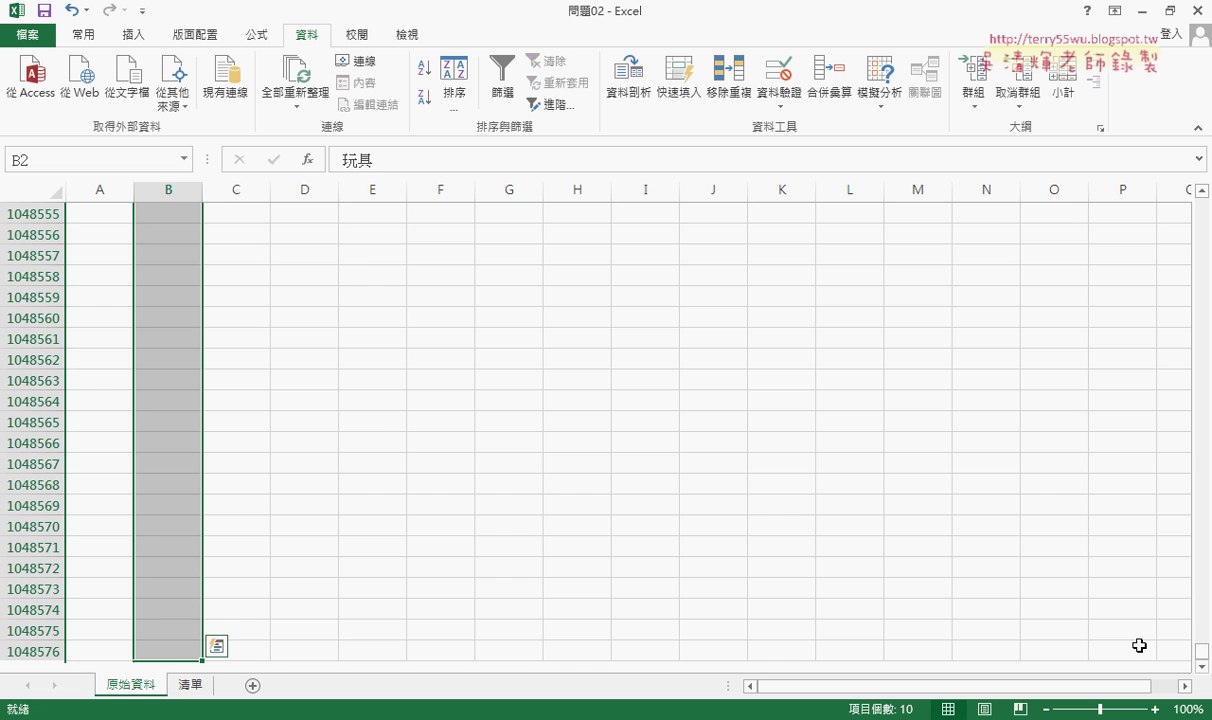
drag(1201, 650, 1205, 203)
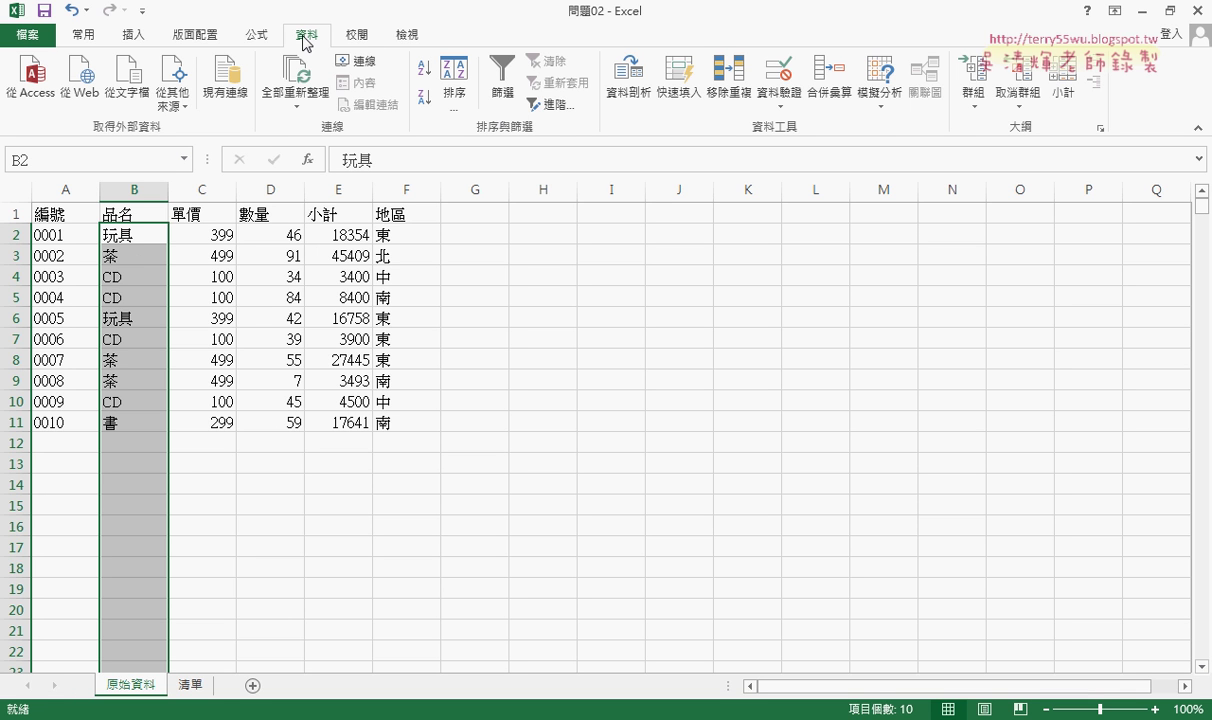
- Apply 清單 list validation with source =品名, then test B12's product dropdown
click(252, 36)
click(290, 36)
click(778, 72)
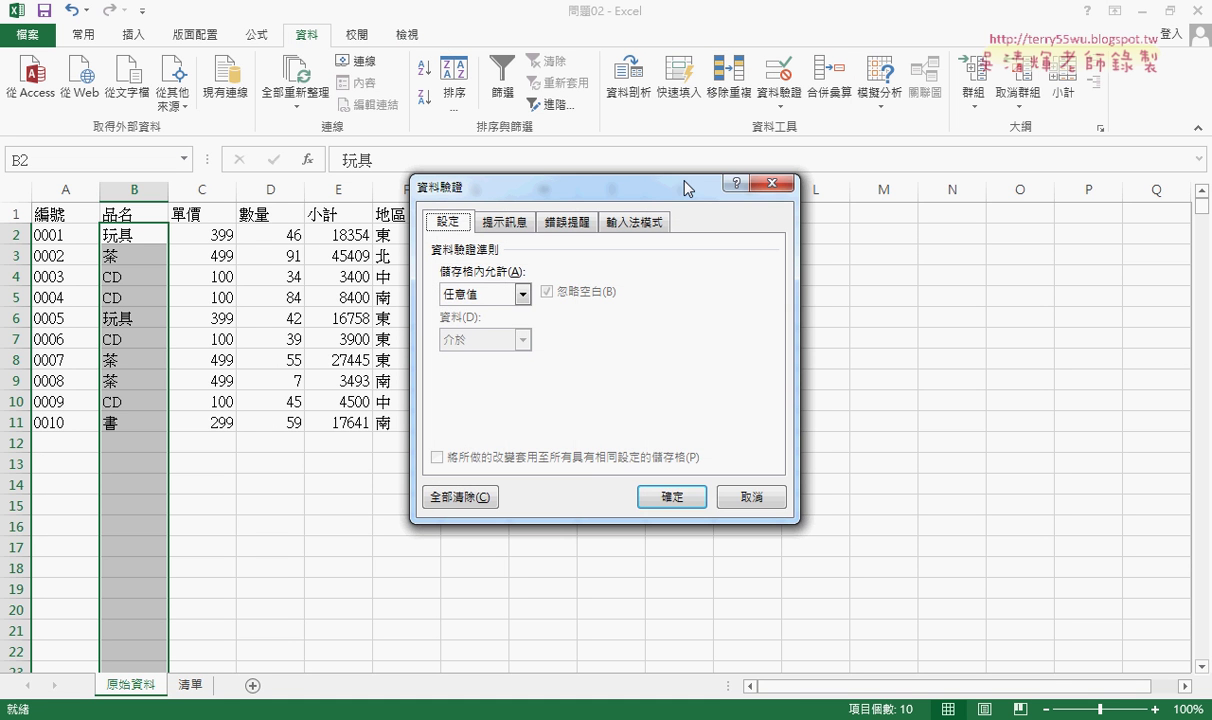
click(455, 292)
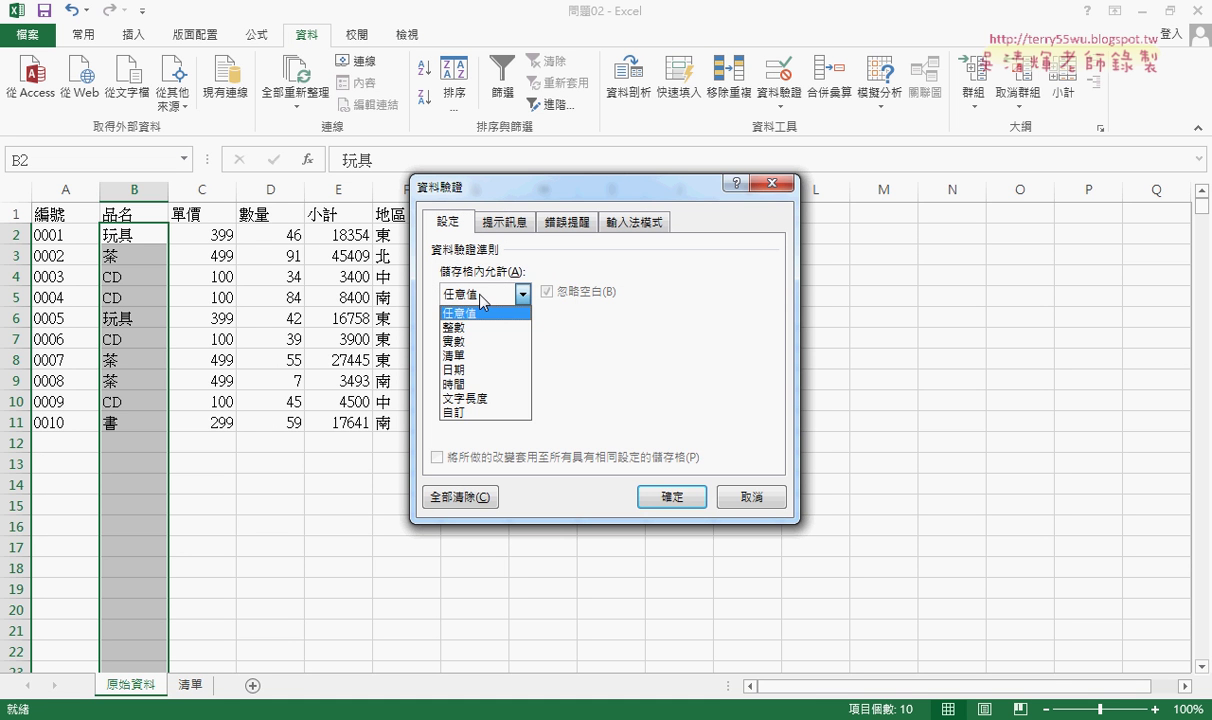
click(474, 356)
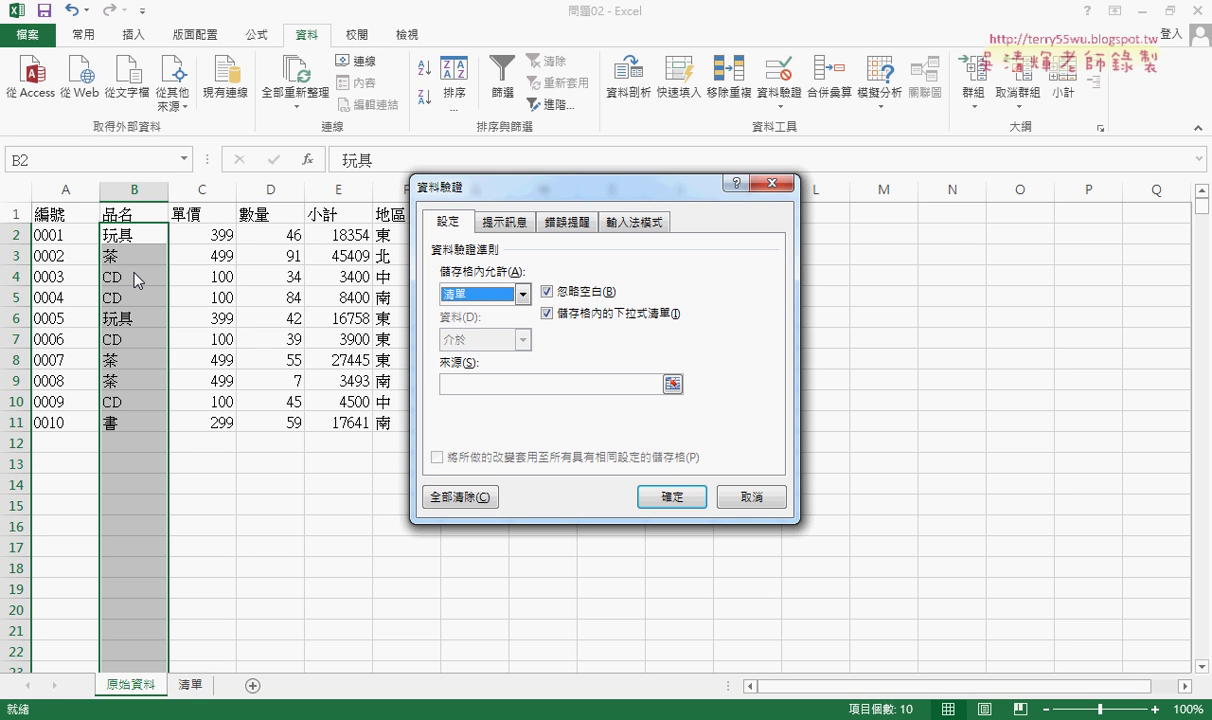
click(484, 387)
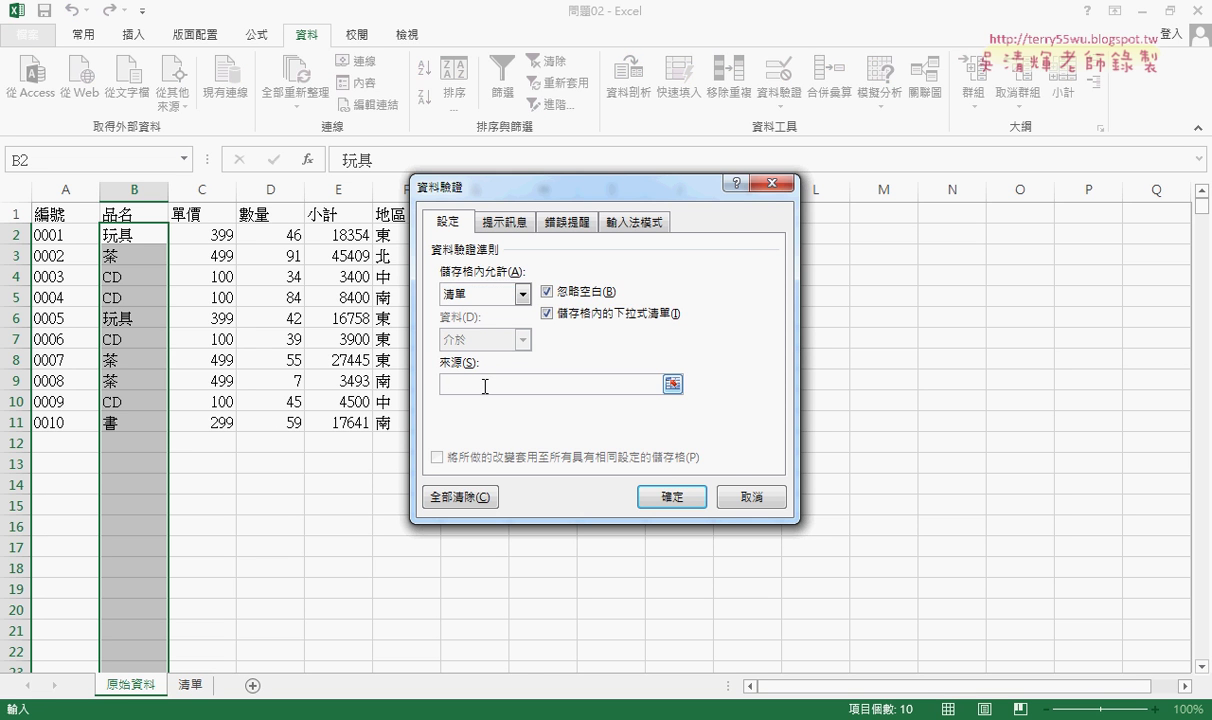
key(F3)
click(500, 313)
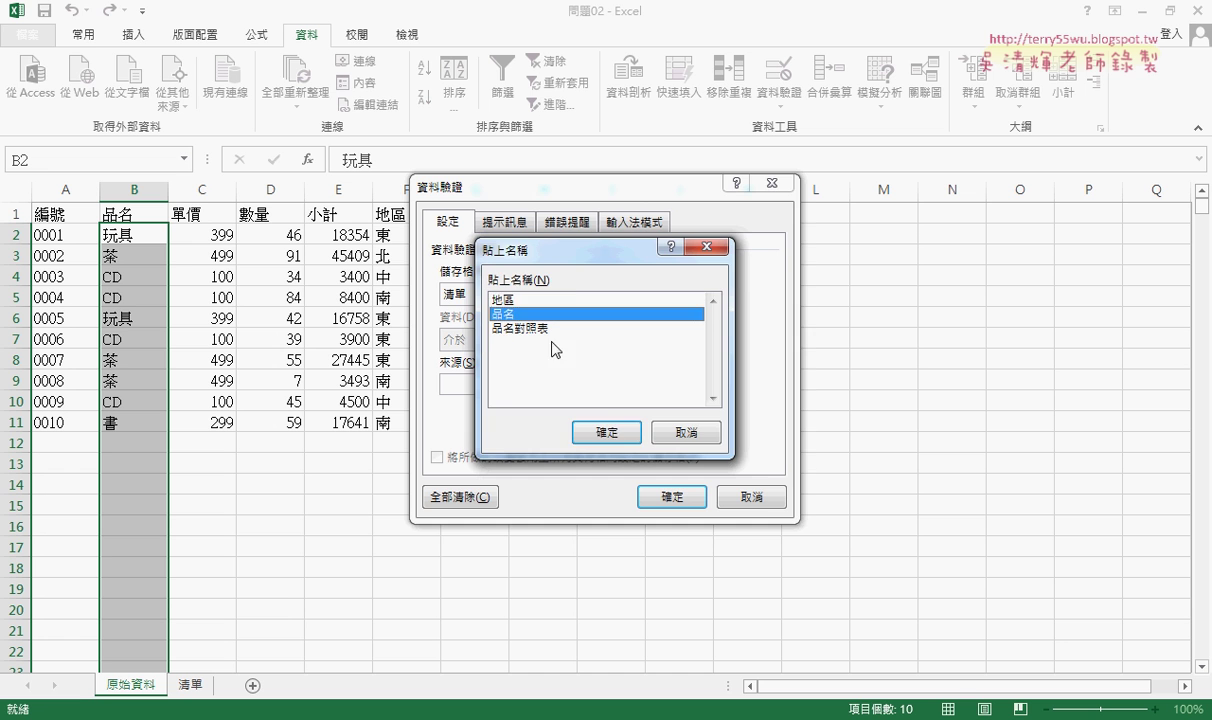
click(606, 432)
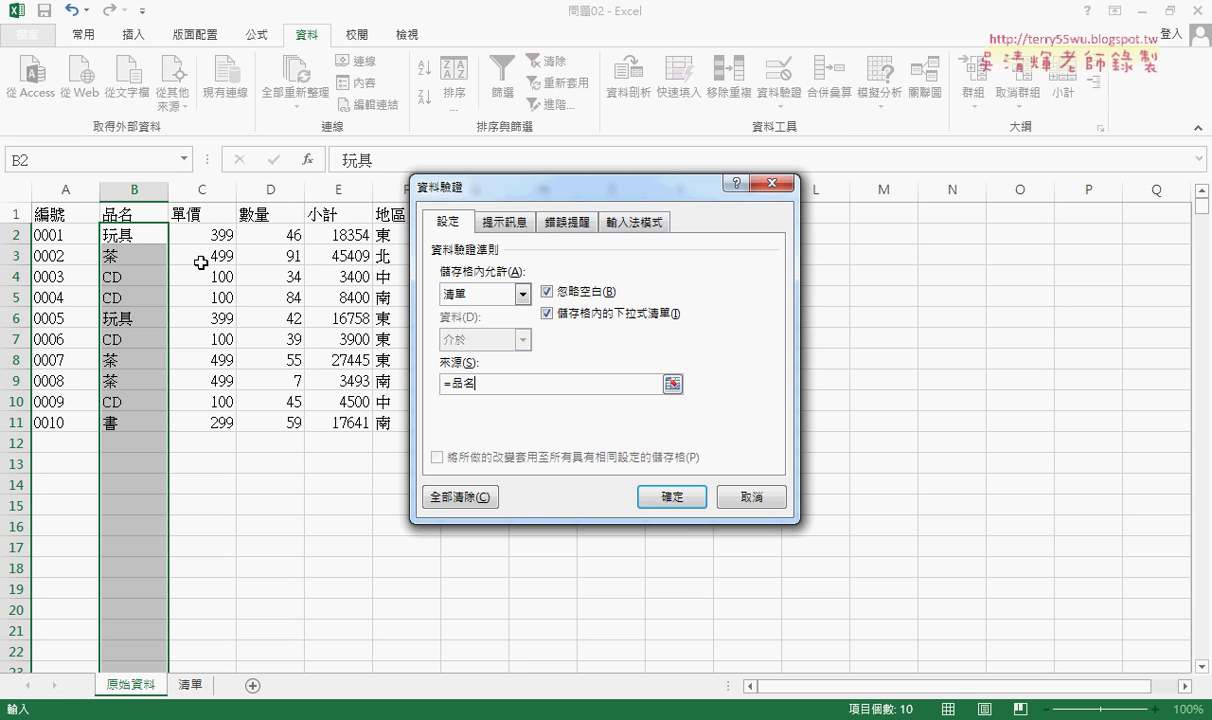
click(652, 496)
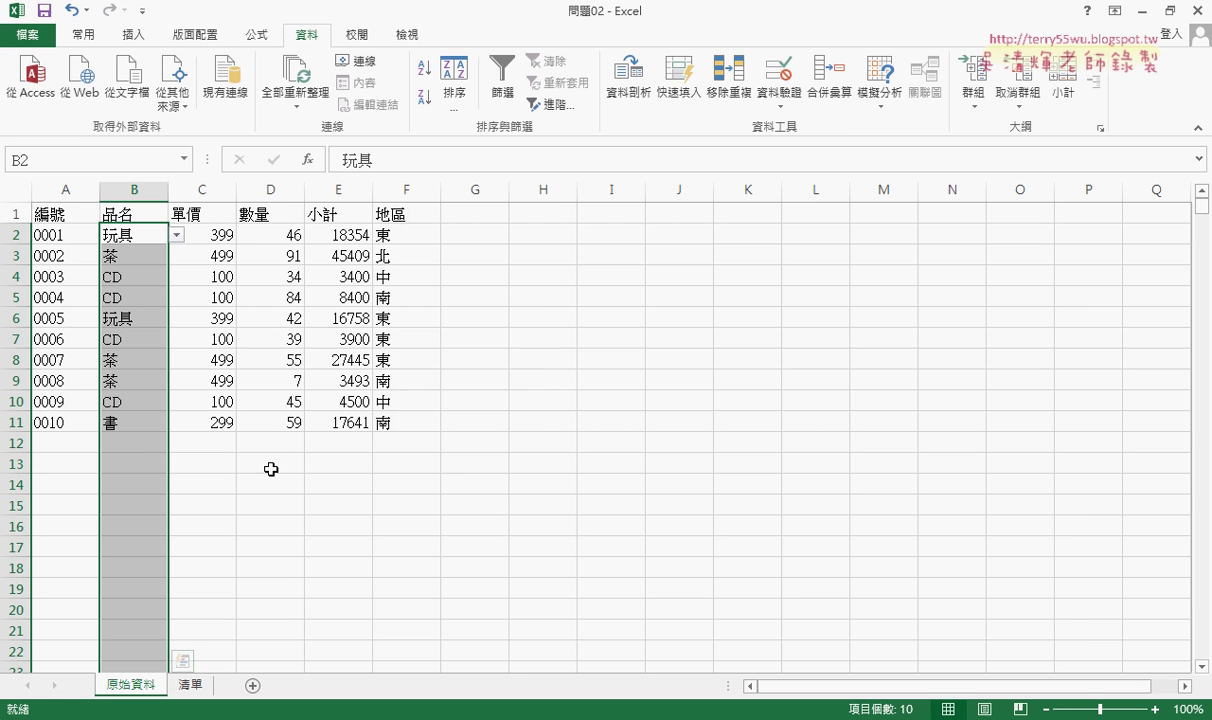
click(138, 443)
click(177, 446)
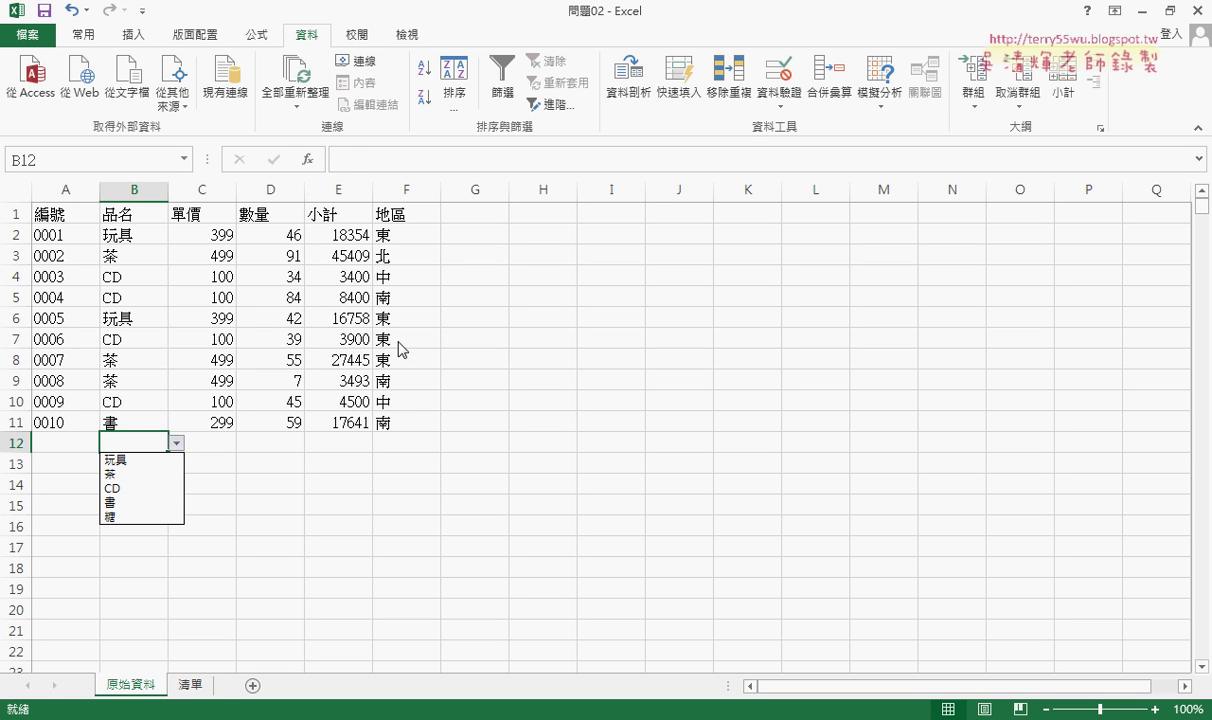
- Select the 地區 column cells from F2 downward
click(417, 236)
click(422, 235)
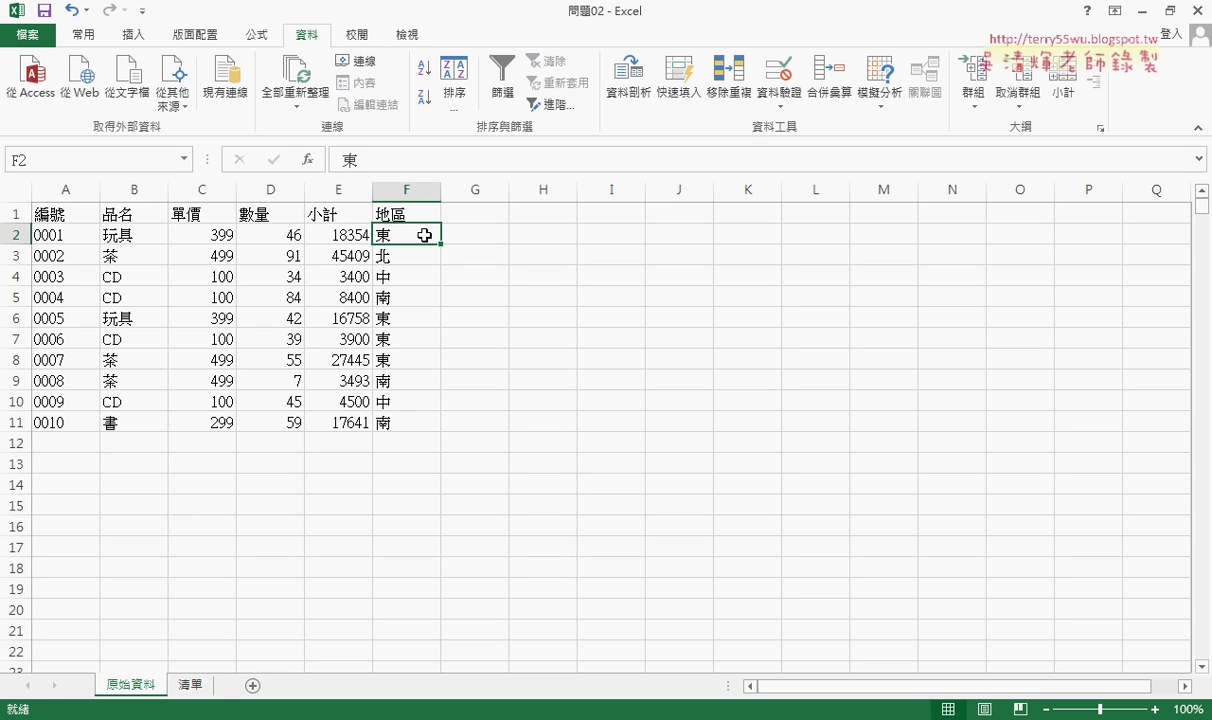
key(ctrl+shift+Down)
key(ctrl+shift+Down)
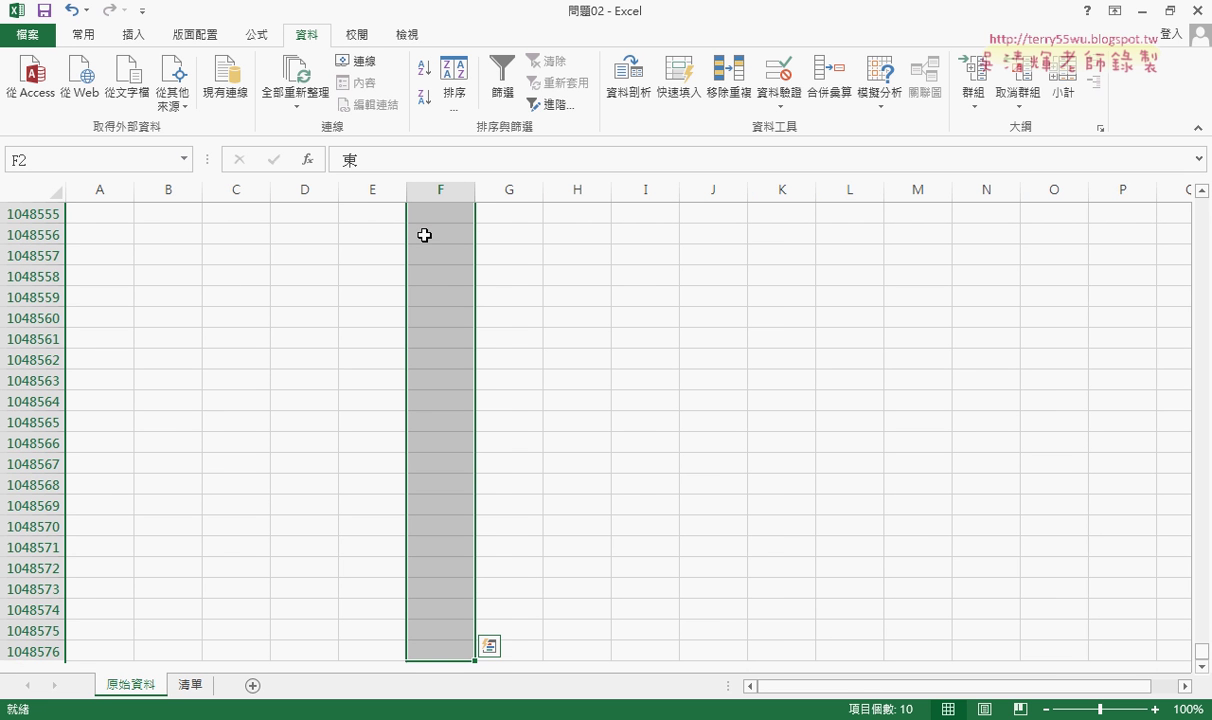
drag(1203, 652, 1196, 198)
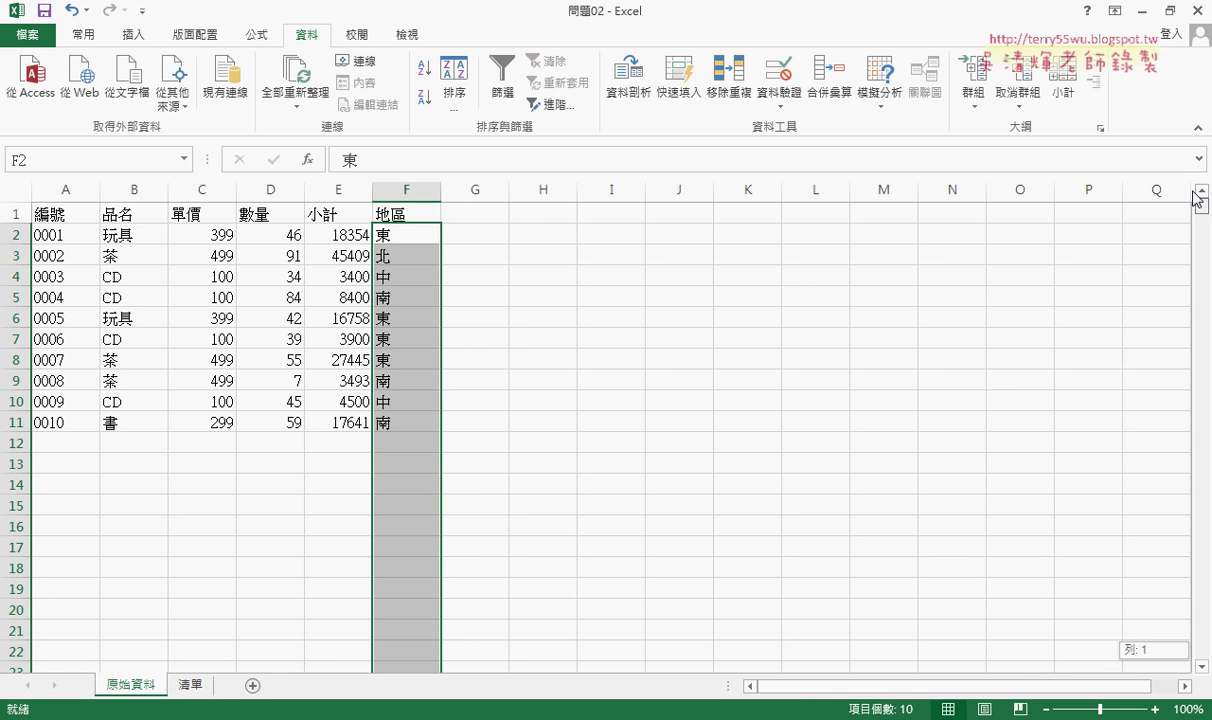
- Apply list validation to the region cells with the 地區 named range as source
click(778, 72)
click(478, 294)
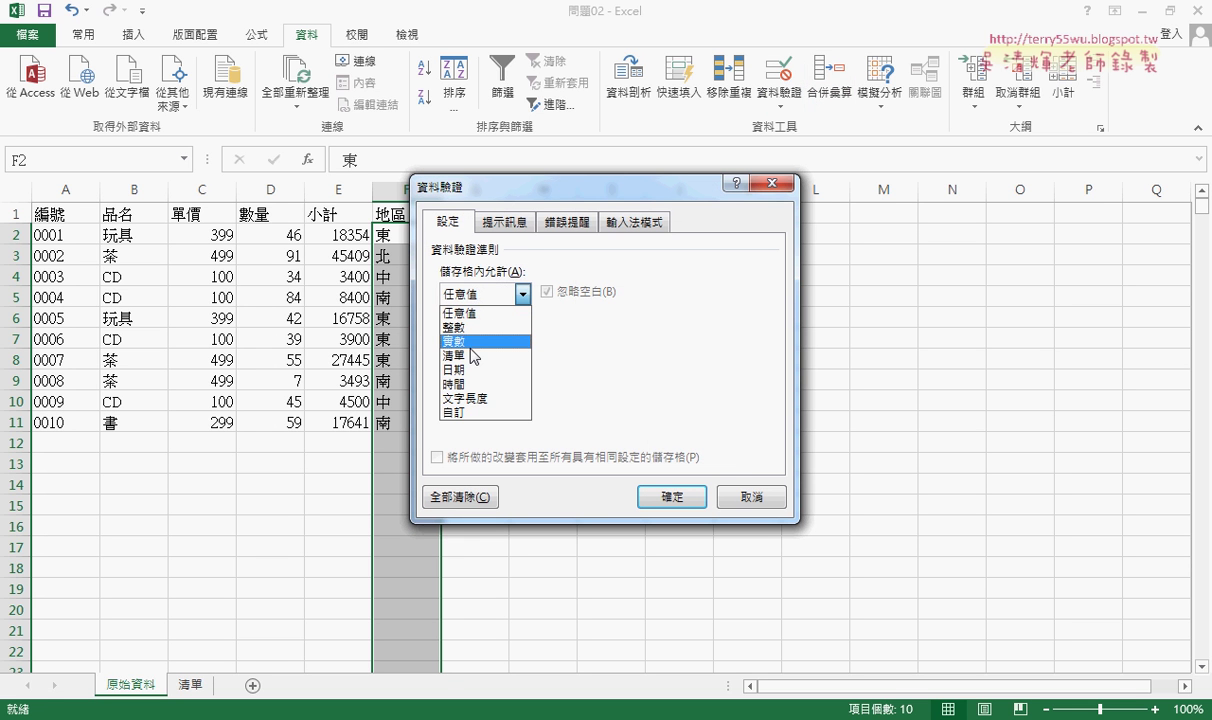
click(474, 355)
click(481, 385)
key(F3)
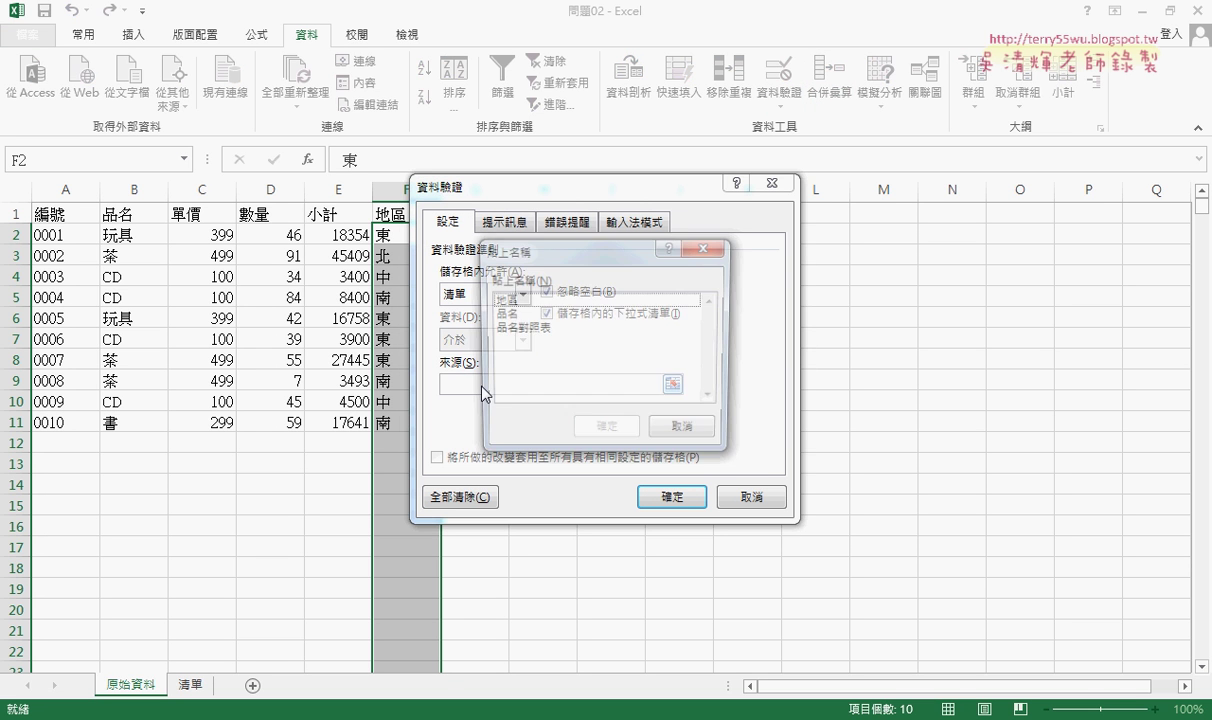
click(492, 300)
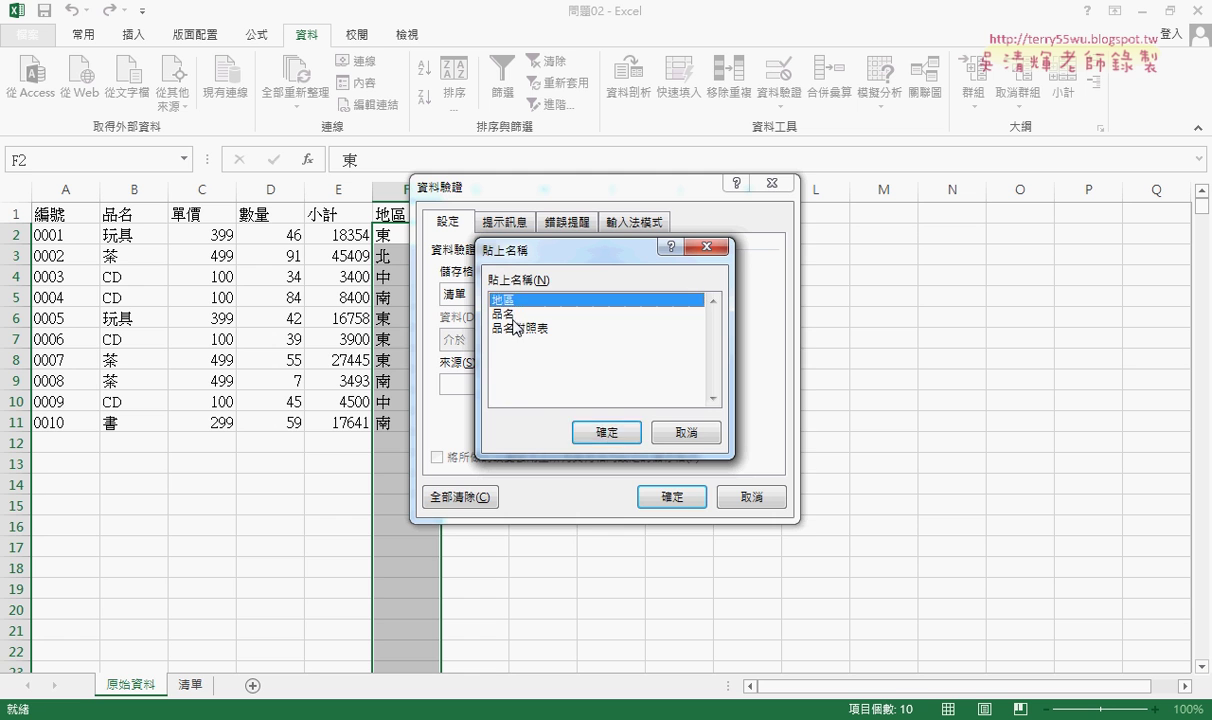
click(607, 433)
click(674, 500)
click(159, 442)
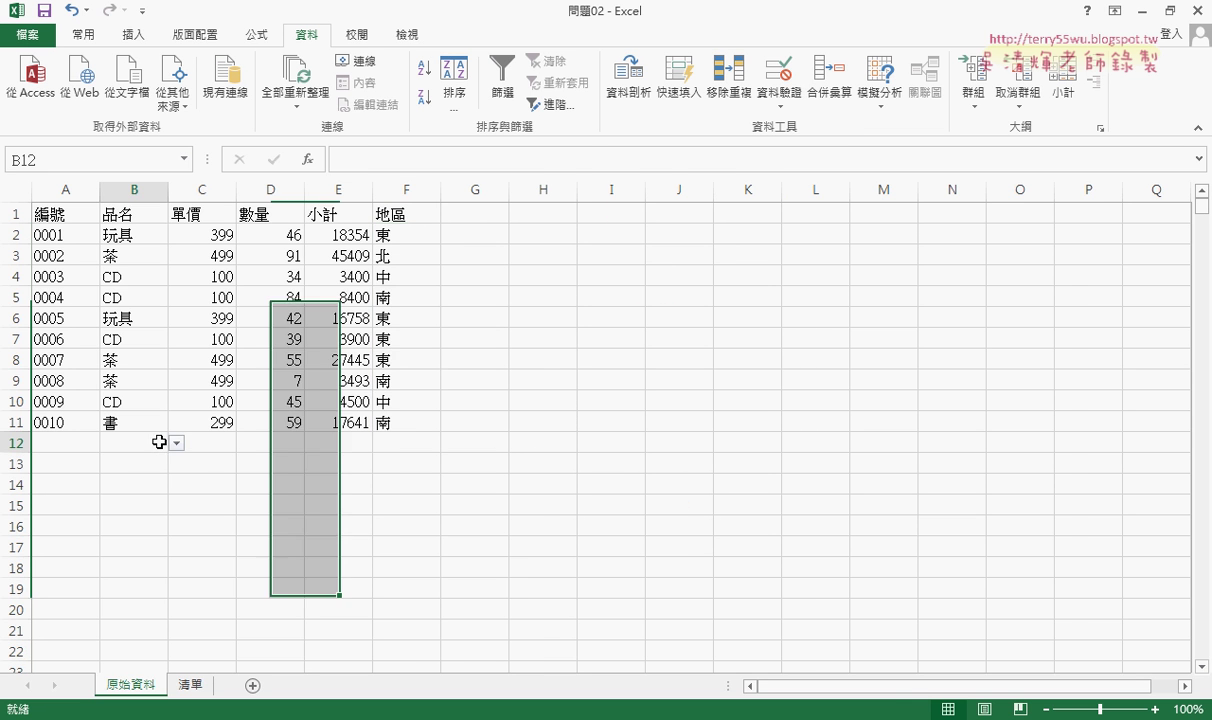
- Choose 玩具 from B12's dropdown and check the empty A12 and C12 cells
click(176, 443)
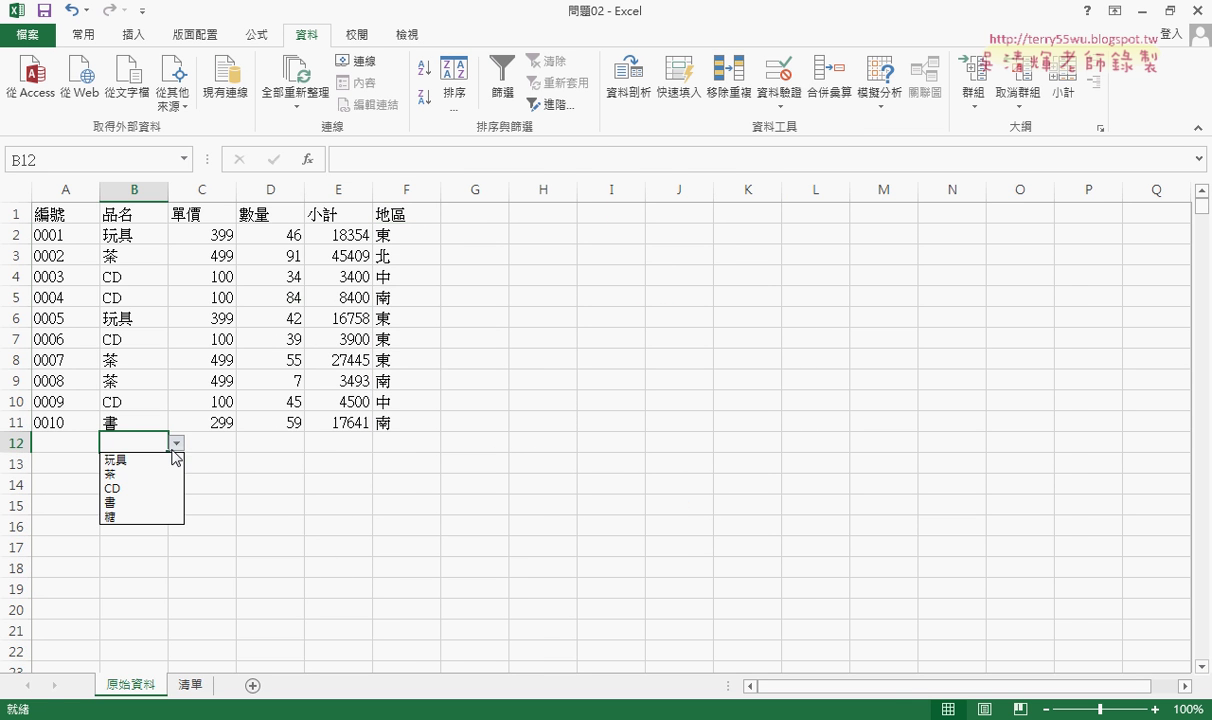
click(140, 460)
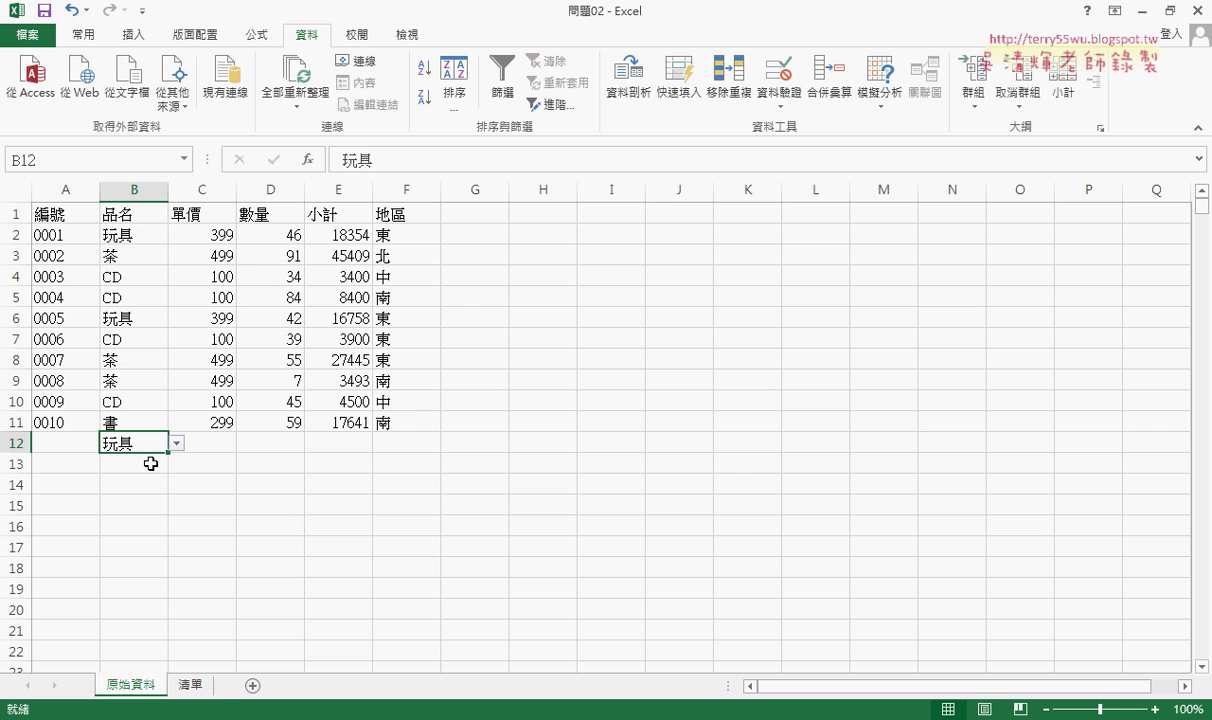
click(66, 441)
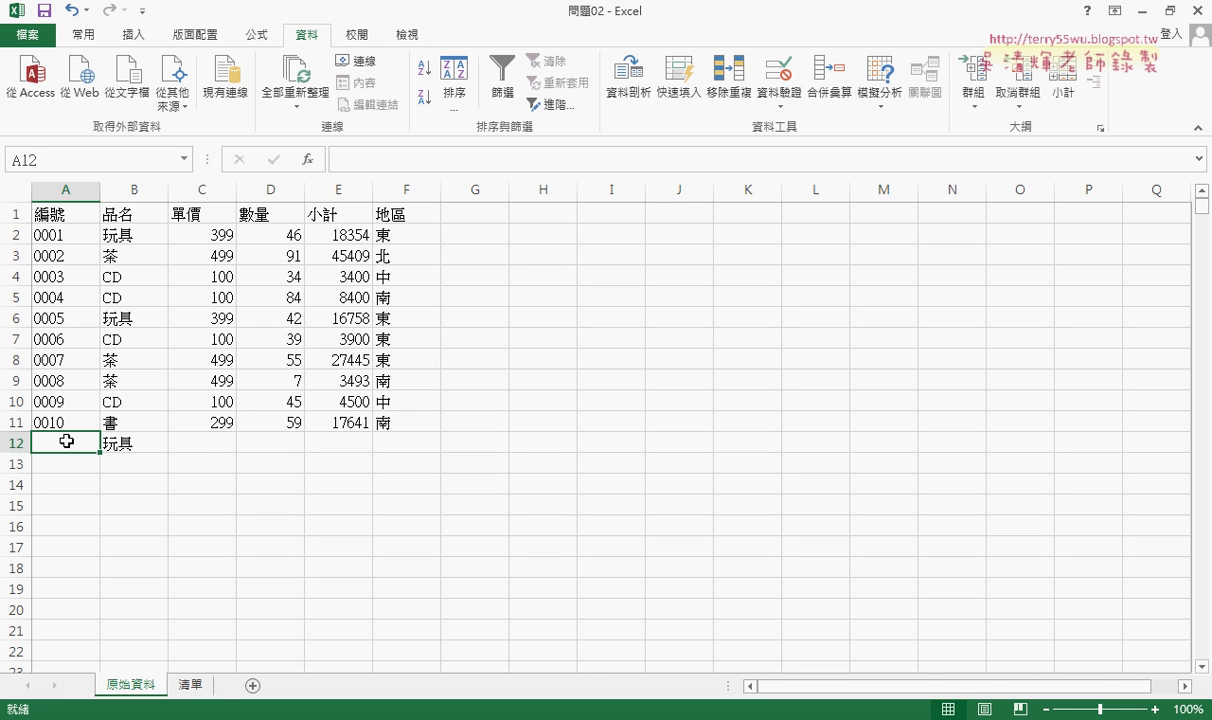
click(218, 440)
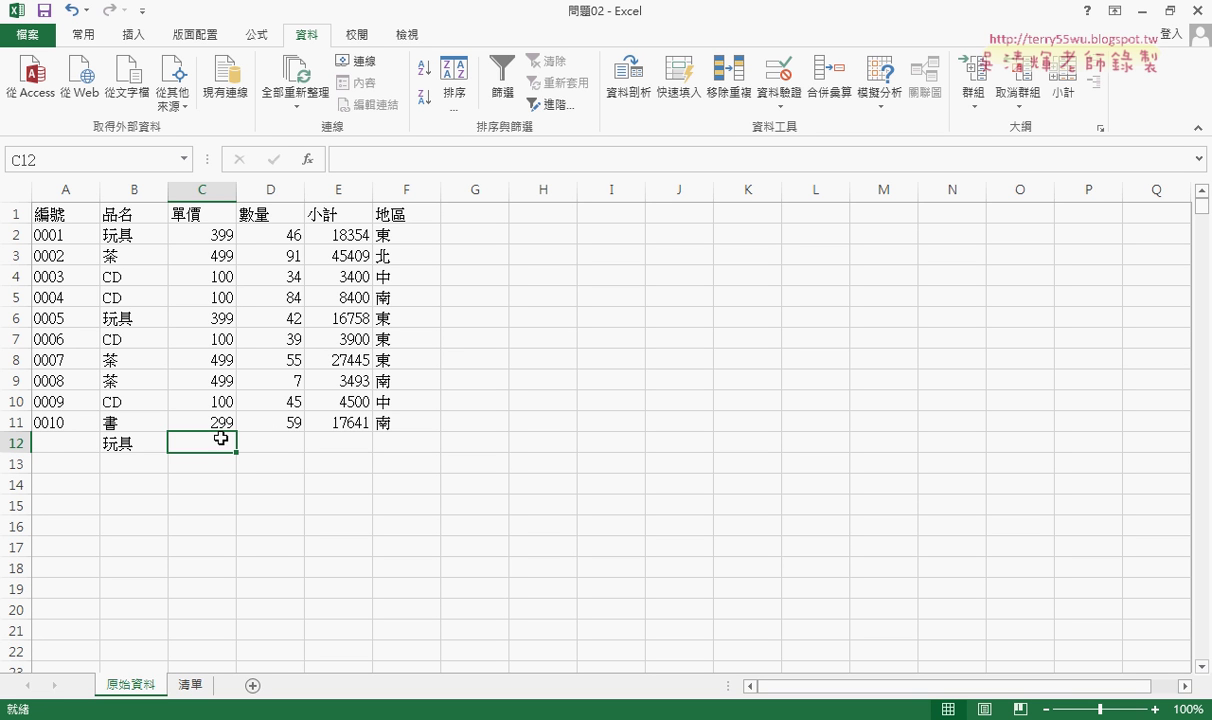
click(75, 445)
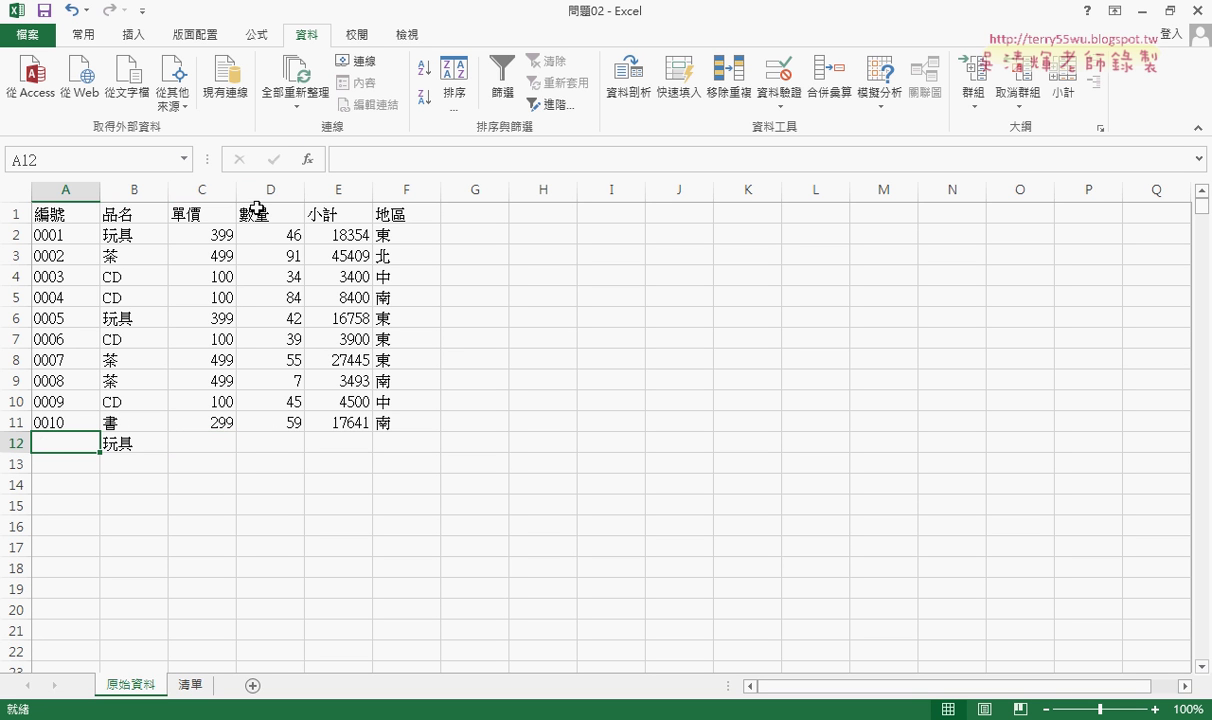
- Fill A11's numbering formula down into A12 so it shows 0011
click(88, 425)
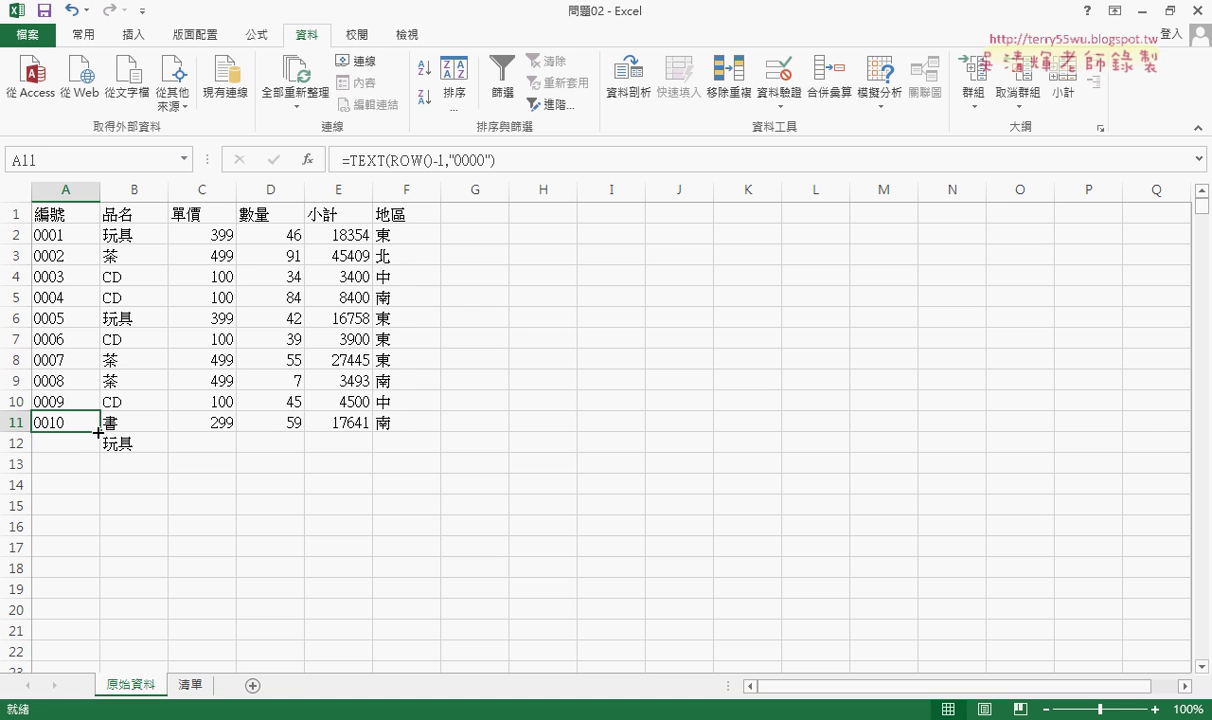
mouse_move(98, 432)
mouse_down()
mouse_move(96, 449)
mouse_move(97, 430)
mouse_up()
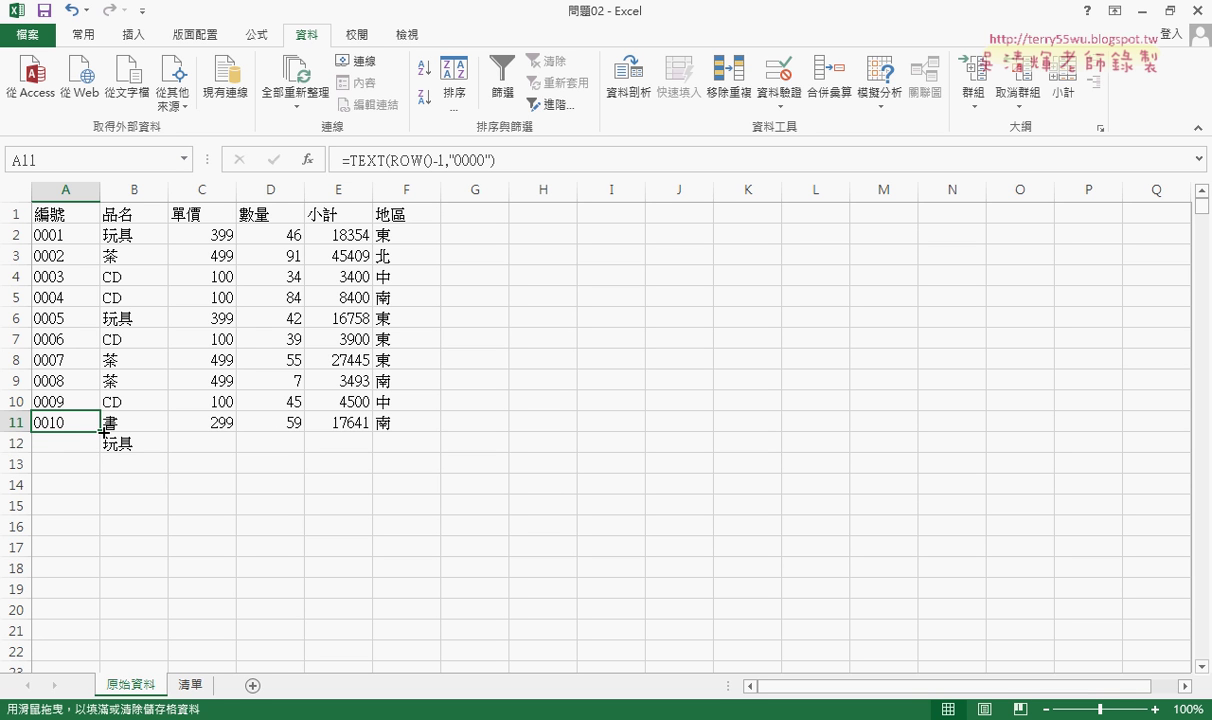
drag(103, 432, 99, 452)
click(63, 442)
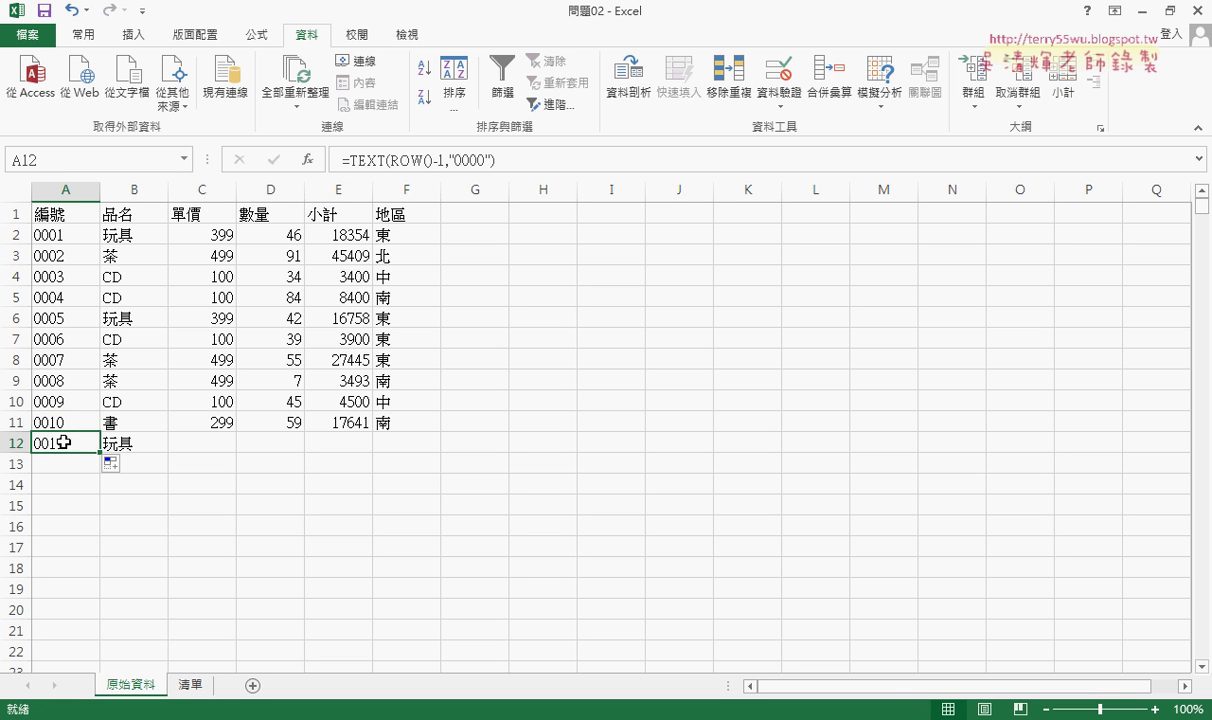
click(219, 442)
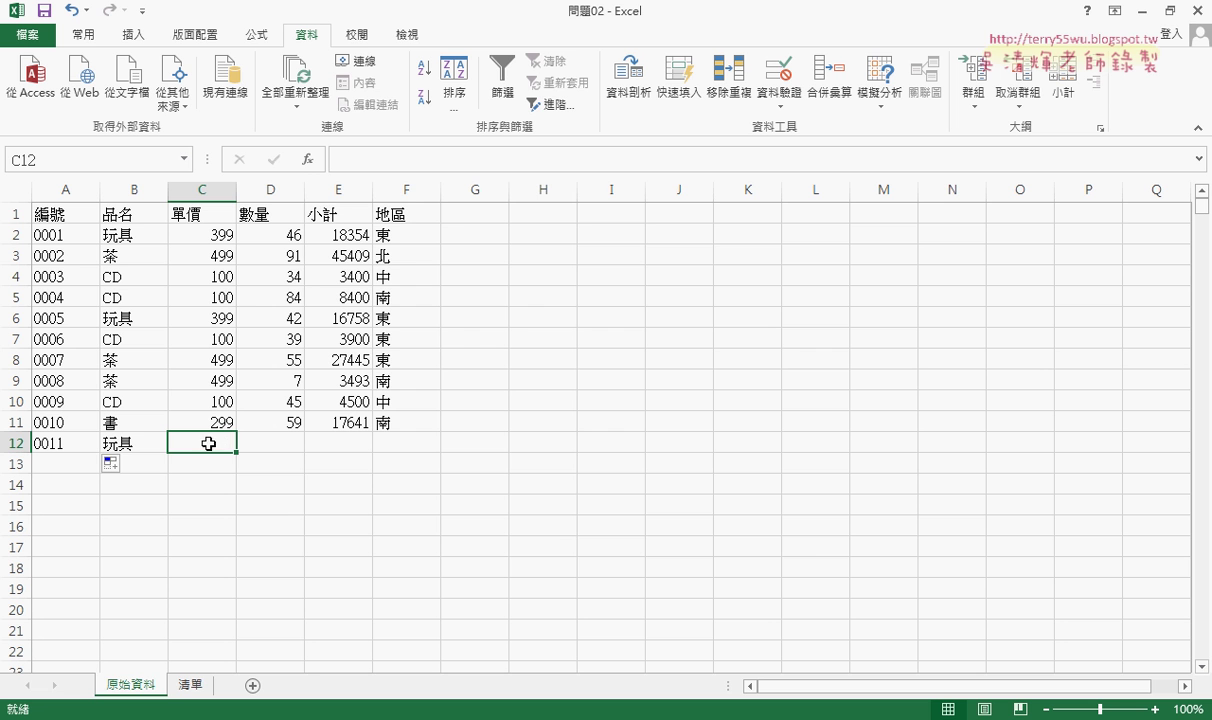
- Start a VLOOKUP in C12 with lookup value B12 and table 品名對照表
click(309, 161)
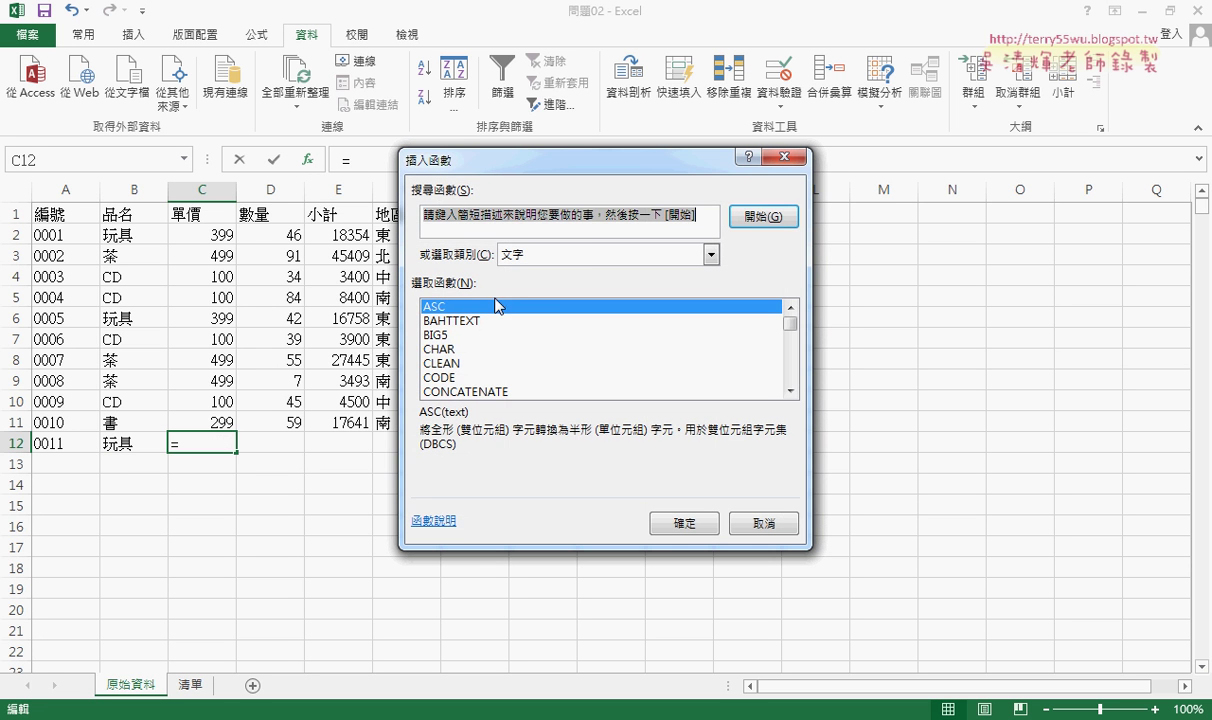
click(552, 254)
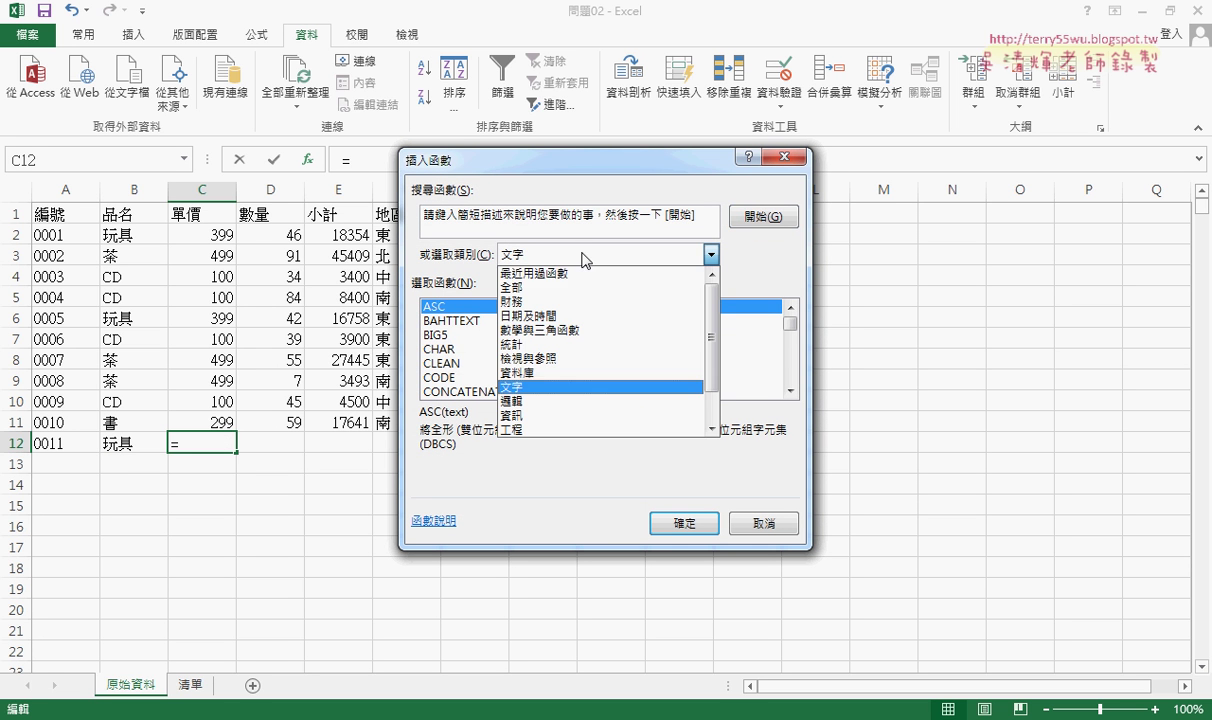
click(600, 358)
scroll(758, 340, down, 4)
double_click(452, 391)
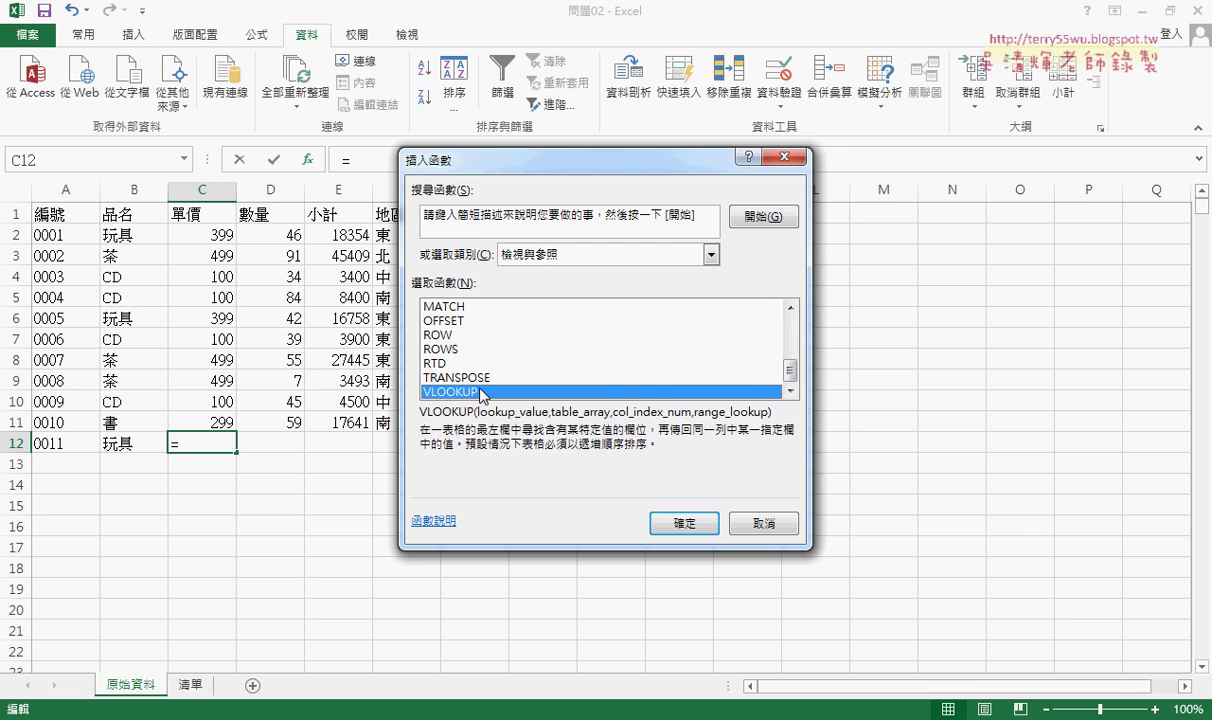
drag(540, 188, 697, 188)
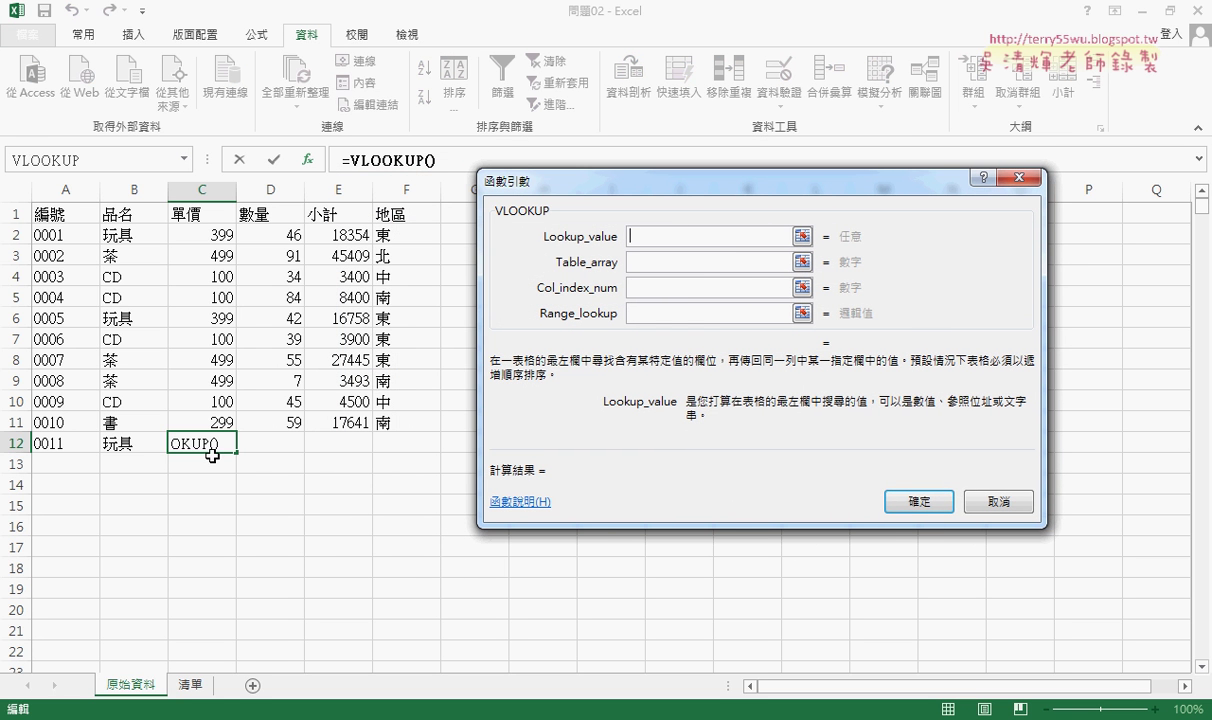
click(118, 443)
click(641, 258)
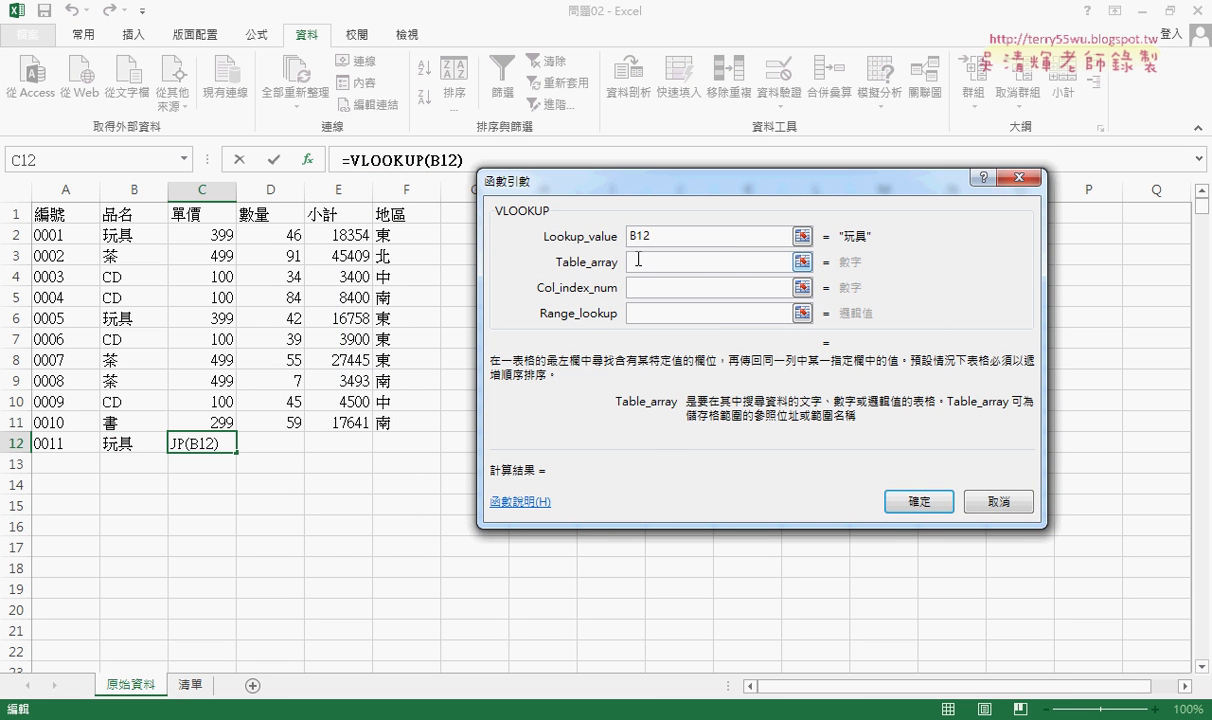
key(F3)
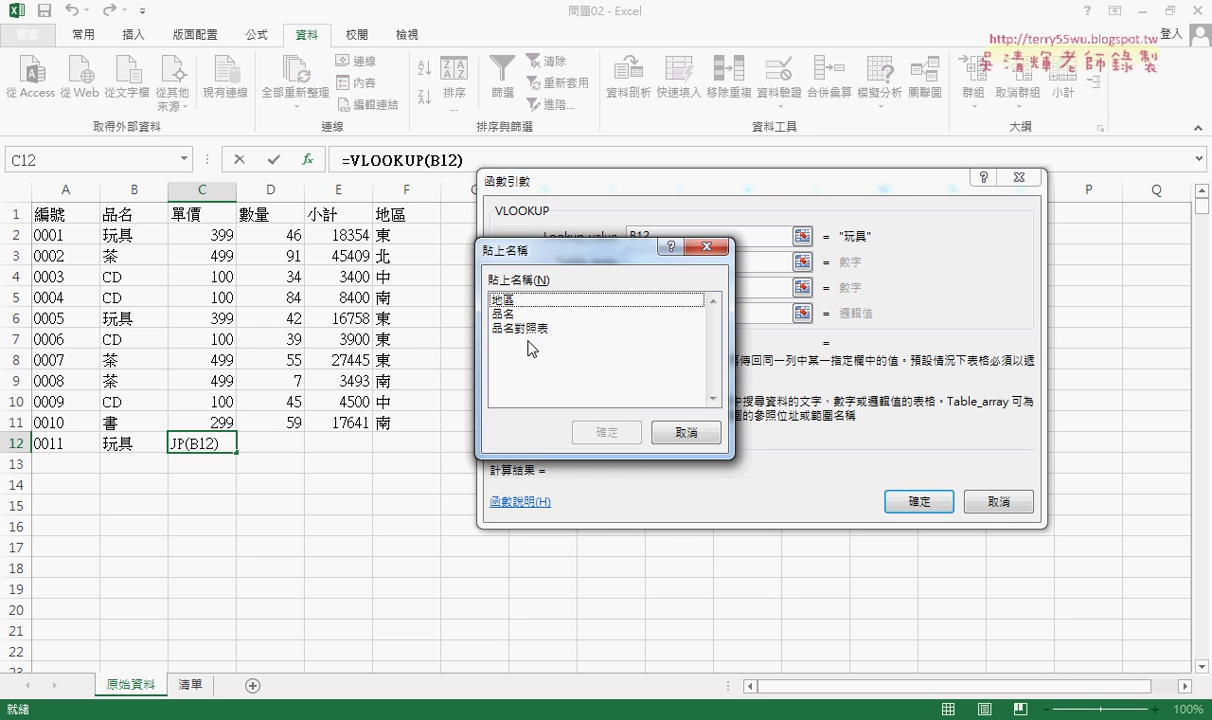
click(522, 328)
click(605, 432)
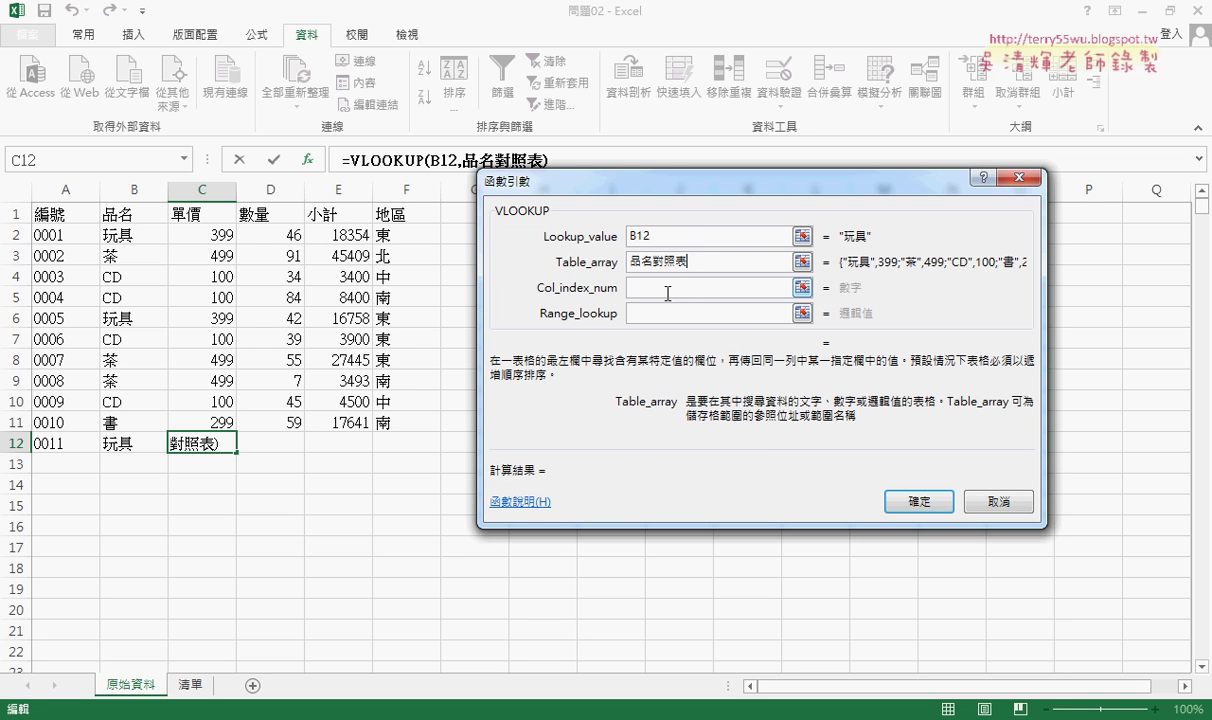
- Finish the VLOOKUP with column 2 and match type 0, returning 399
click(667, 293)
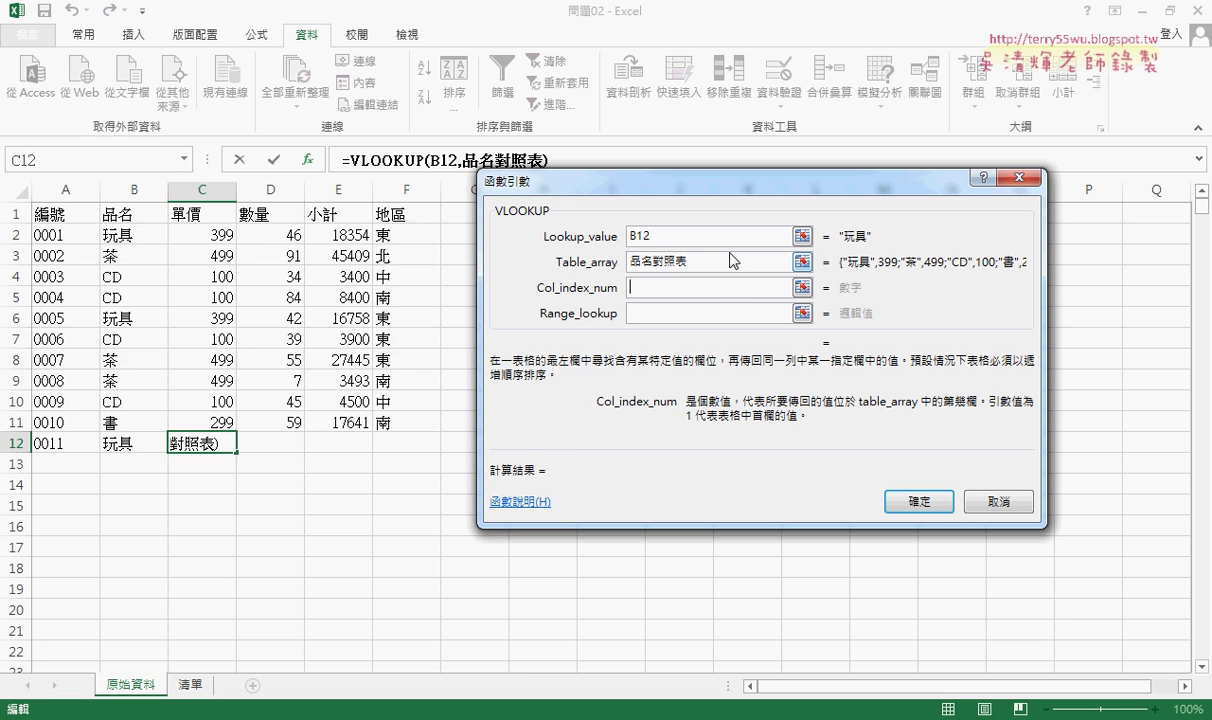
click(733, 261)
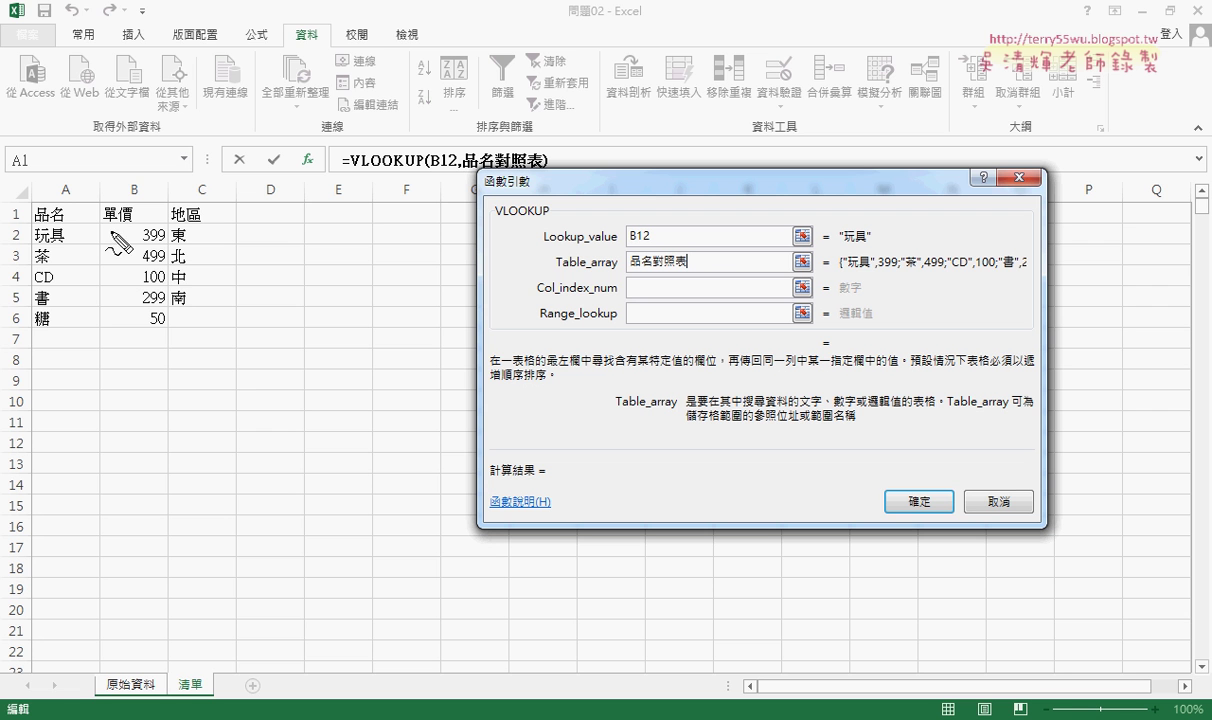
mouse_move(20, 208)
mouse_down()
mouse_move(187, 281)
mouse_move(146, 165)
mouse_move(128, 187)
mouse_up()
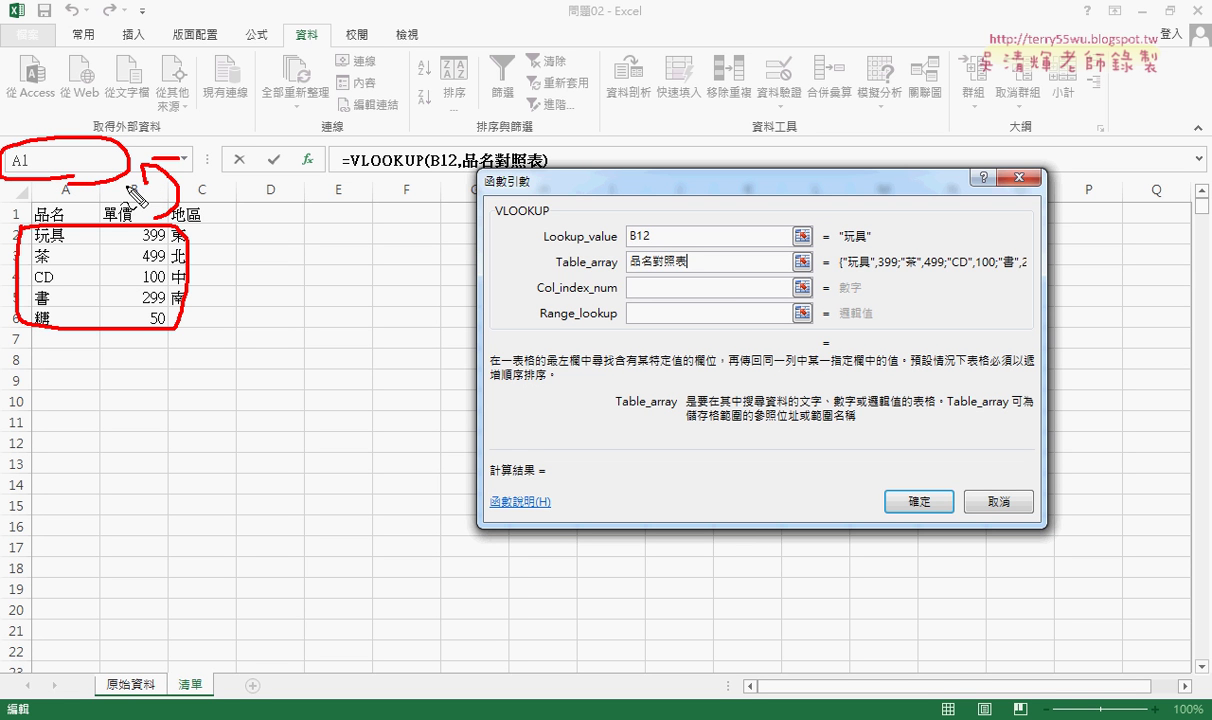
drag(628, 268, 702, 261)
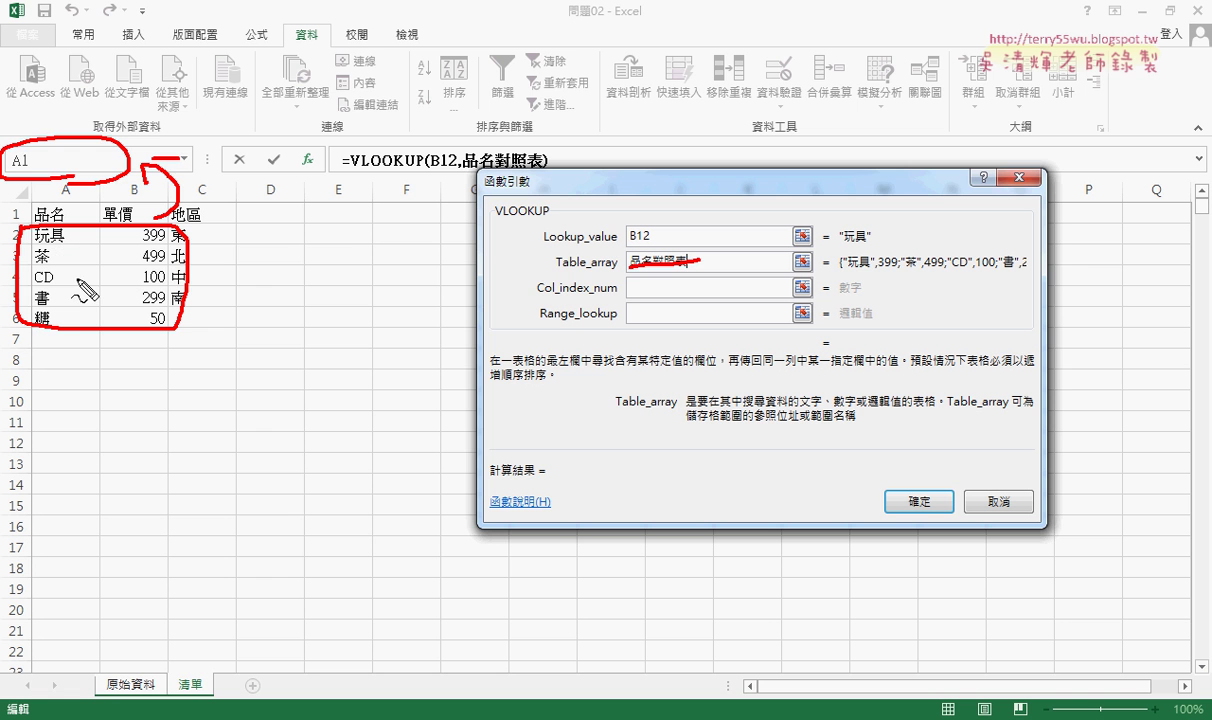
key(Escape)
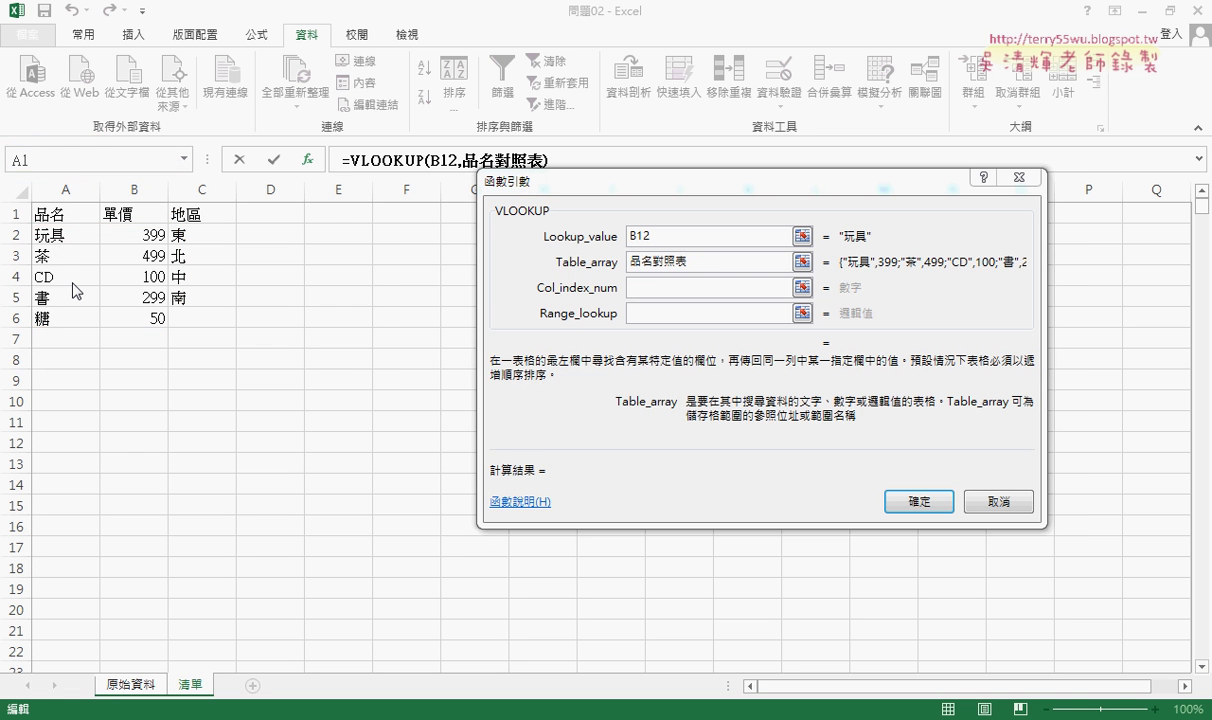
click(644, 289)
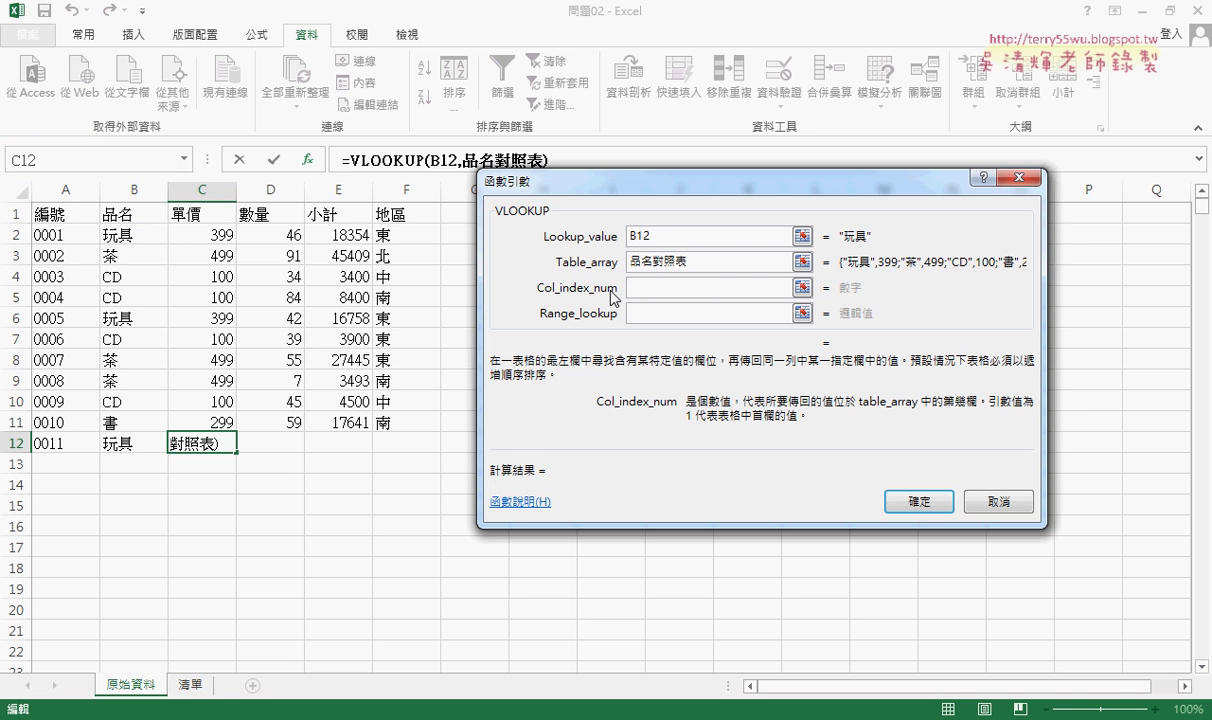
click(662, 263)
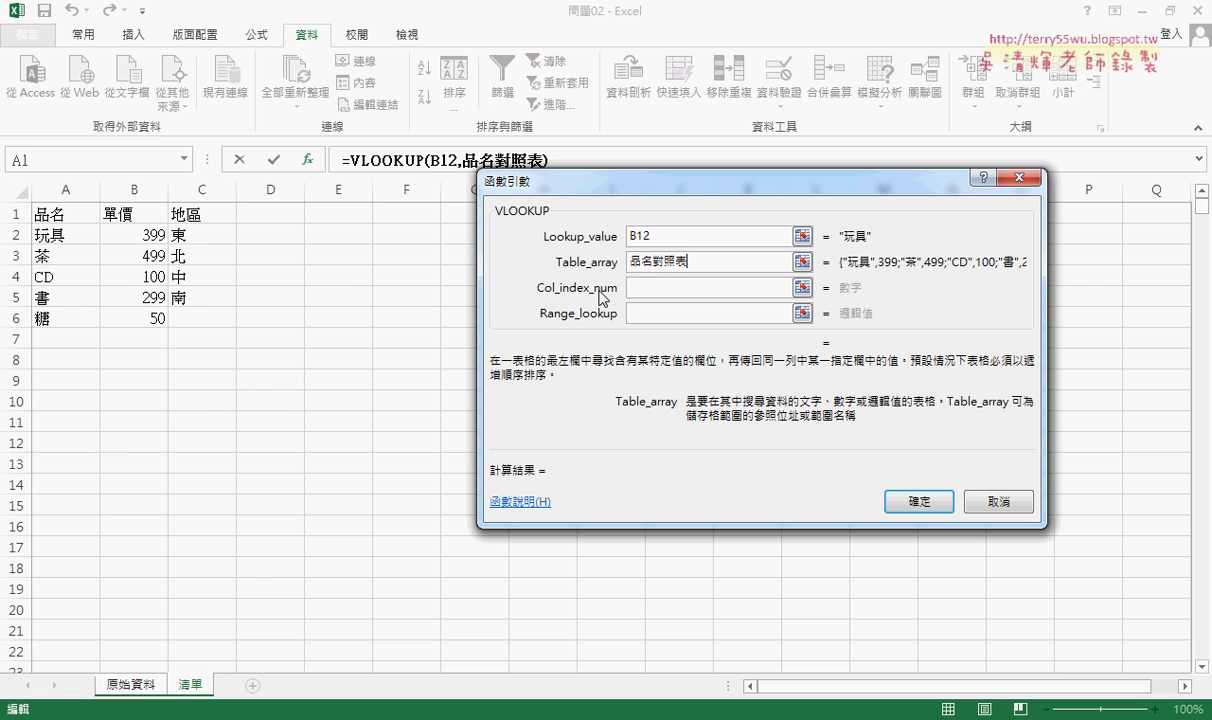
click(650, 285)
text(2)
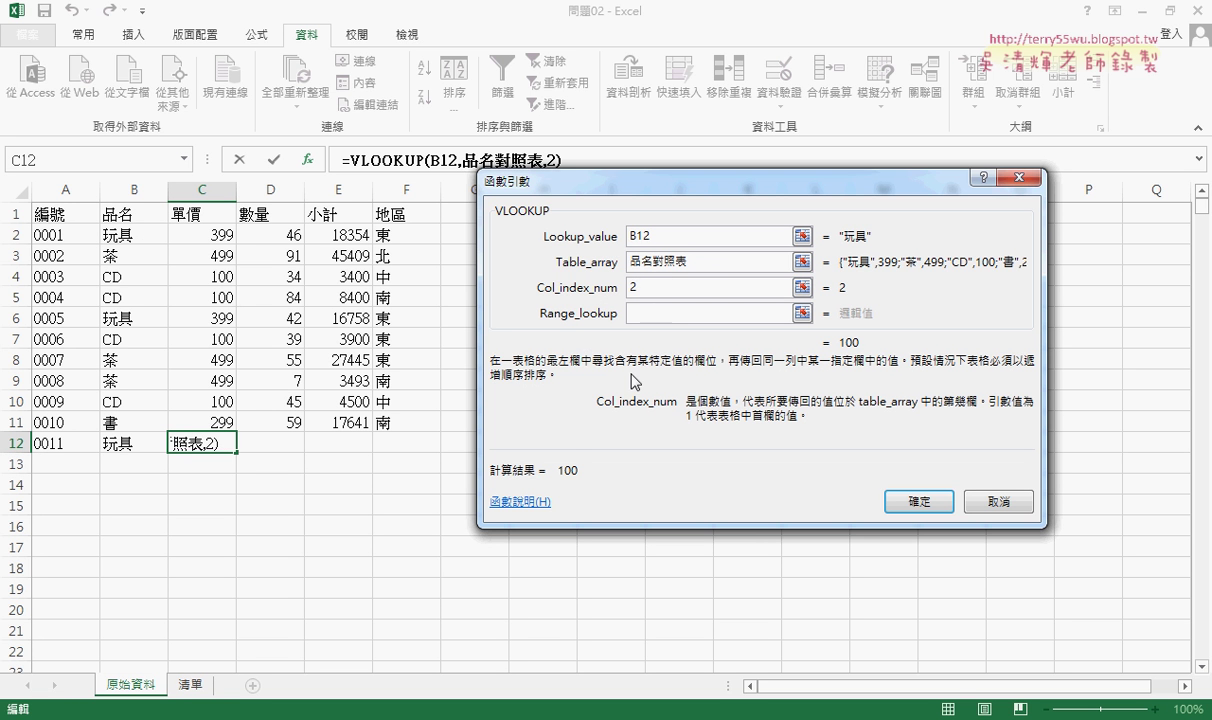
click(658, 314)
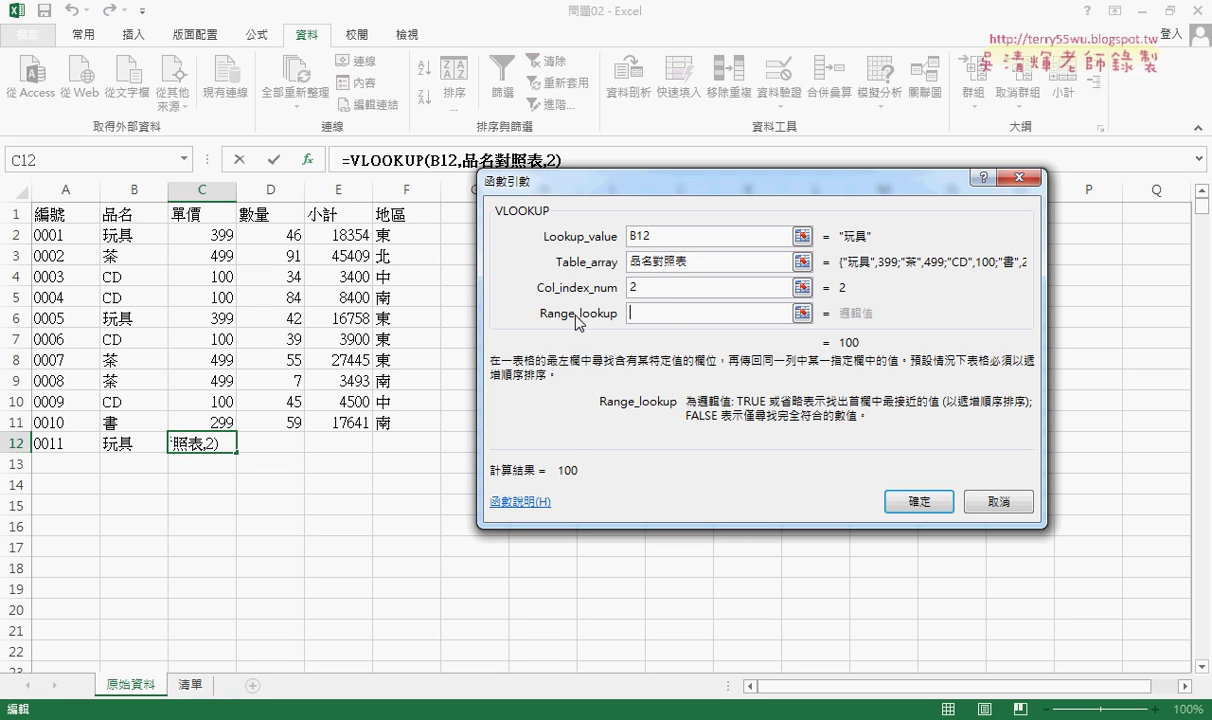
text(0)
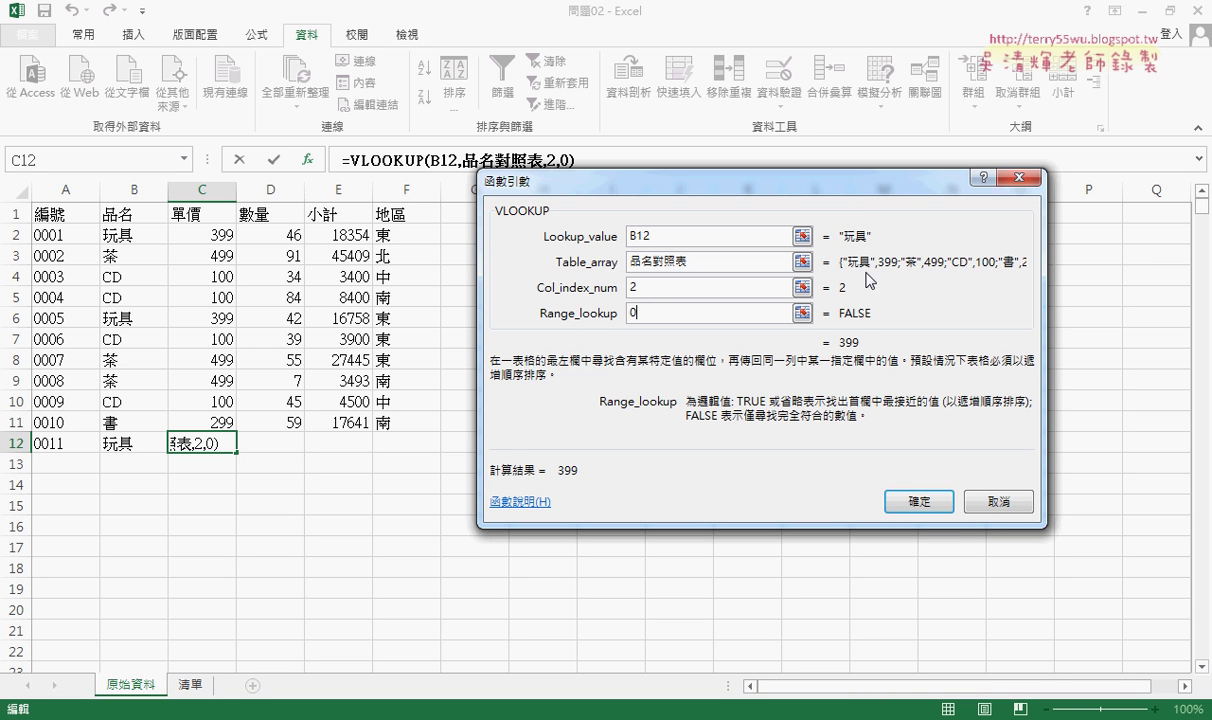
click(932, 508)
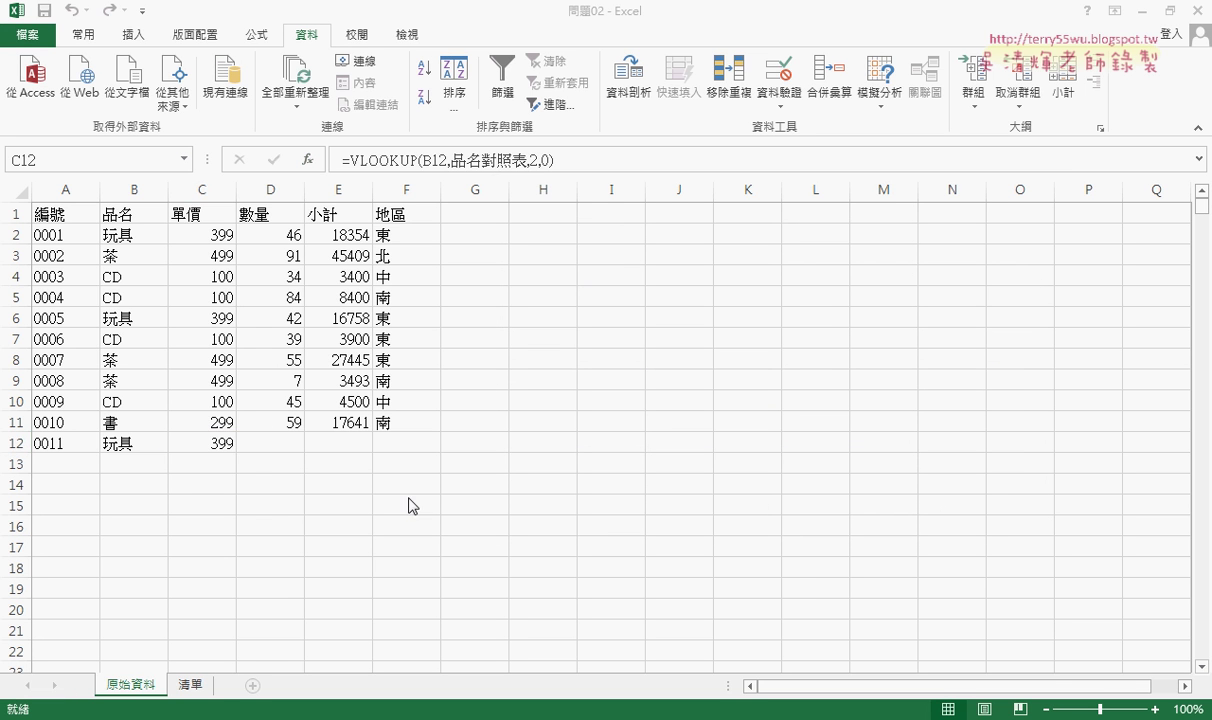
- Choose 茶 from B13's dropdown, then review B12 and C12's lookup formula
click(144, 447)
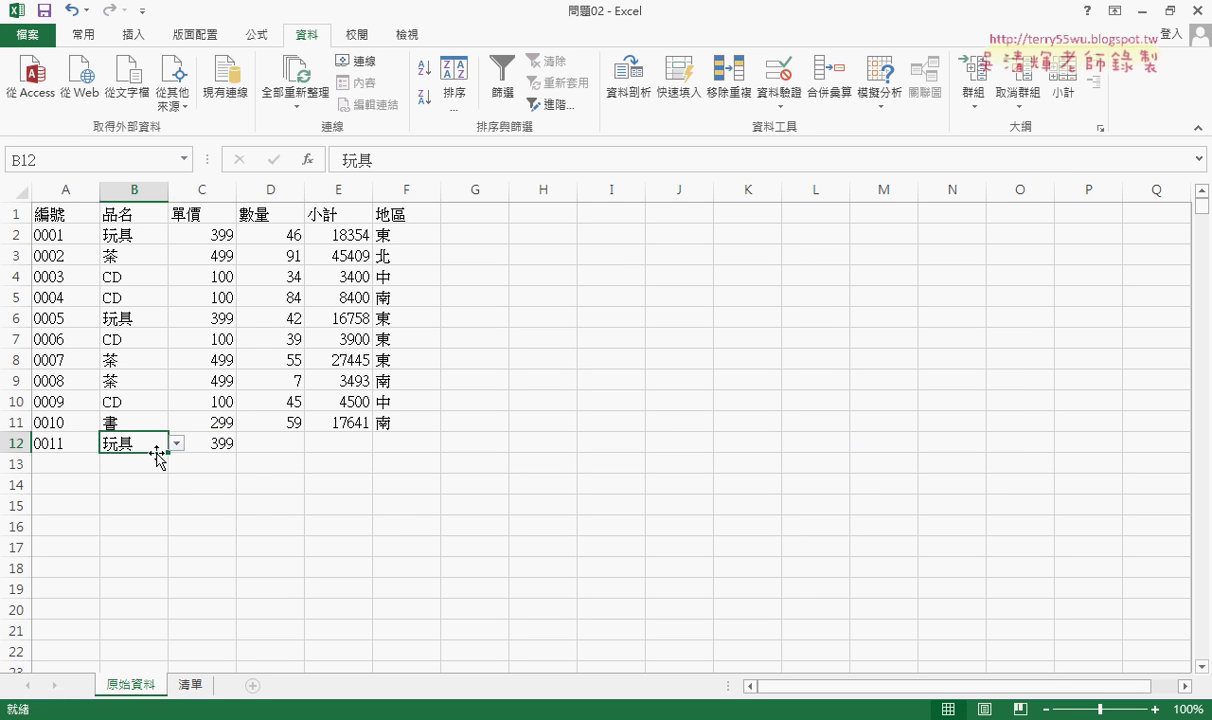
click(158, 463)
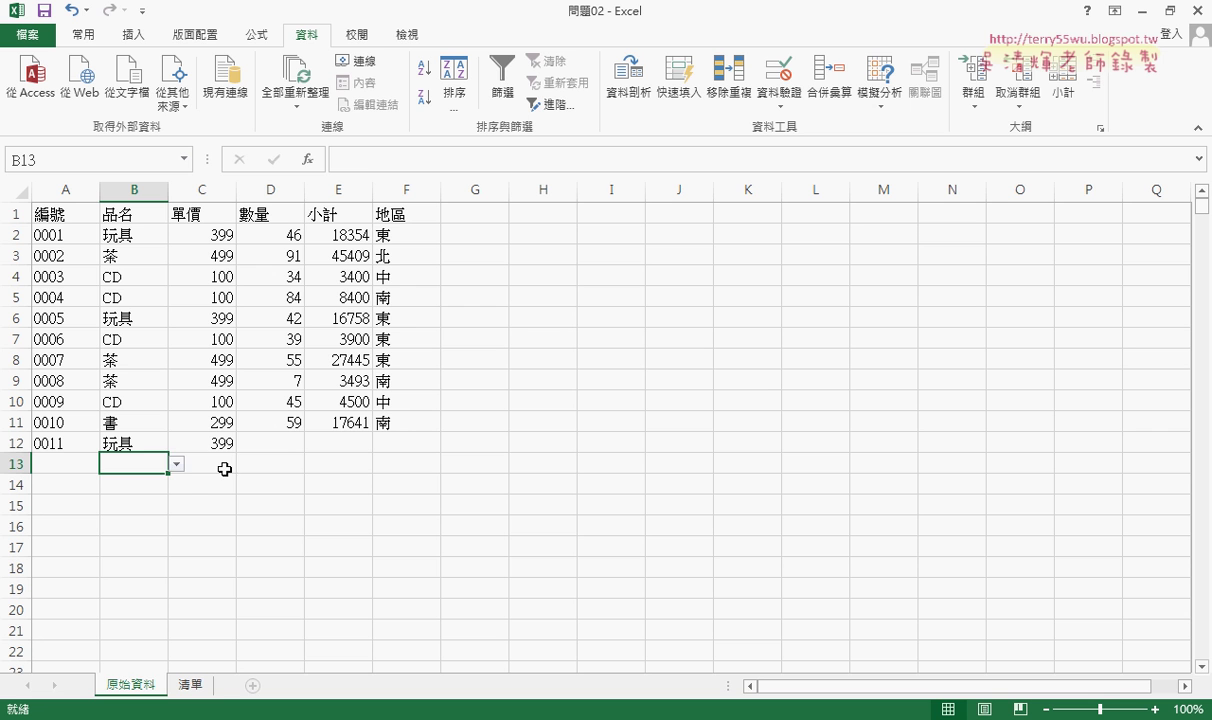
click(150, 443)
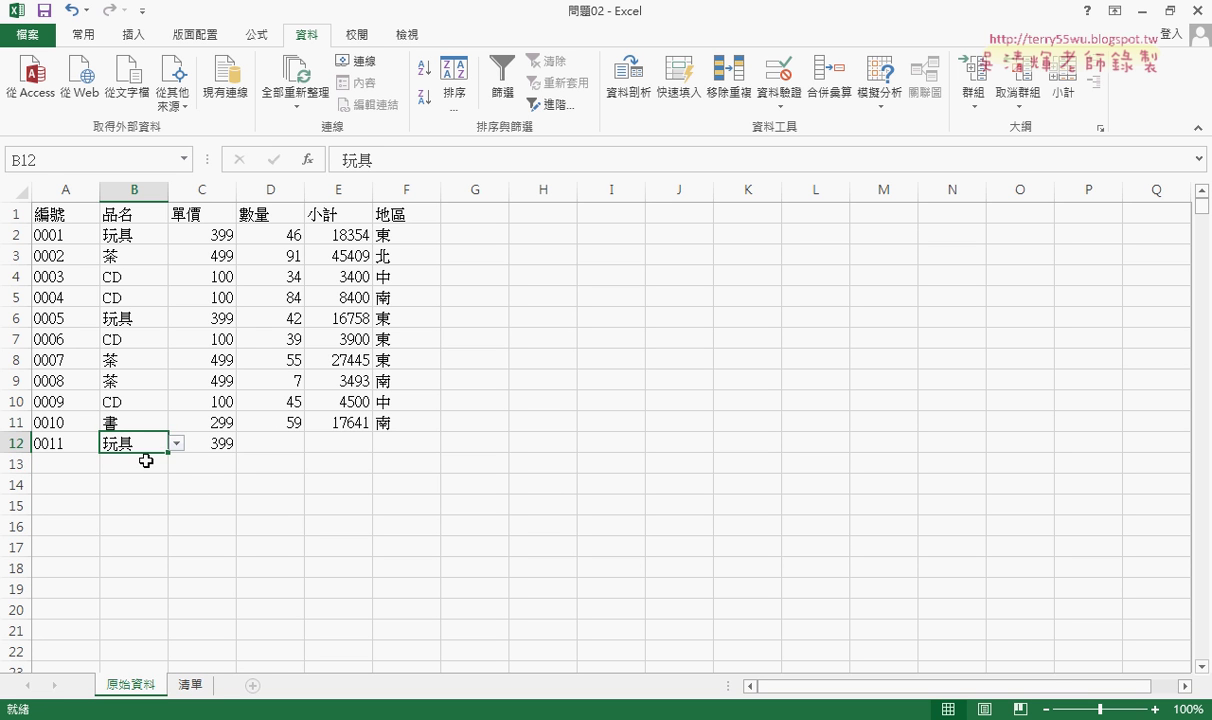
click(146, 460)
click(176, 464)
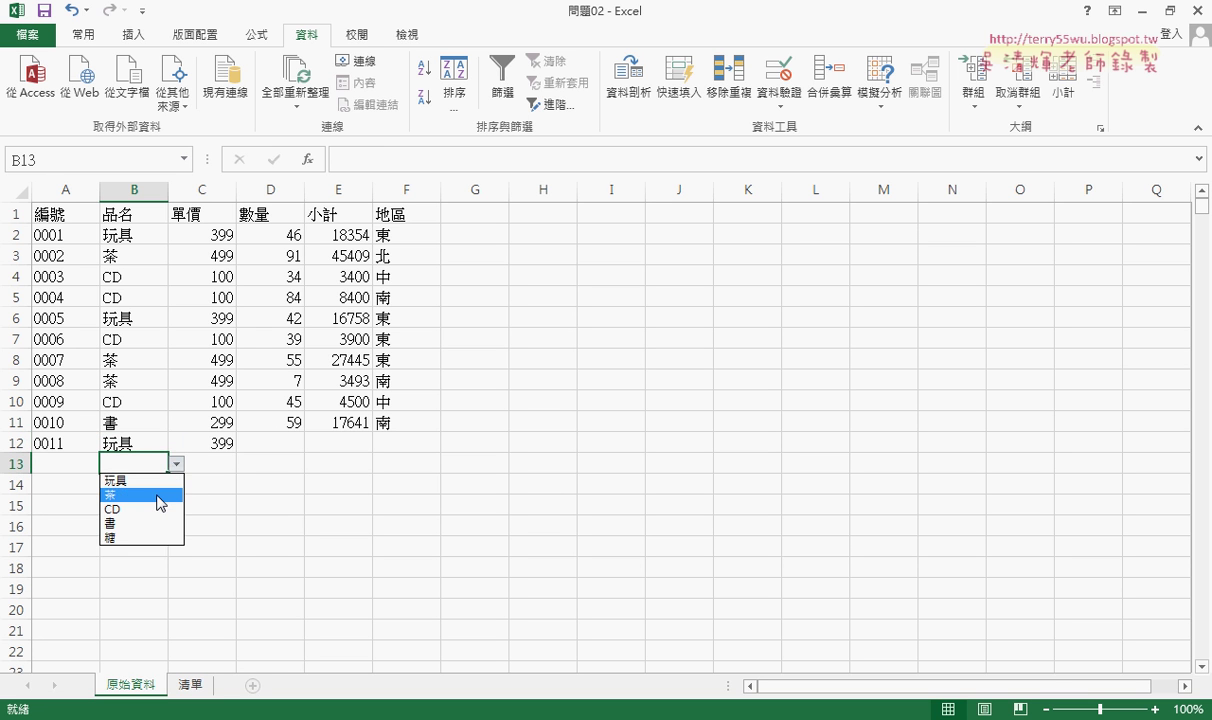
click(157, 495)
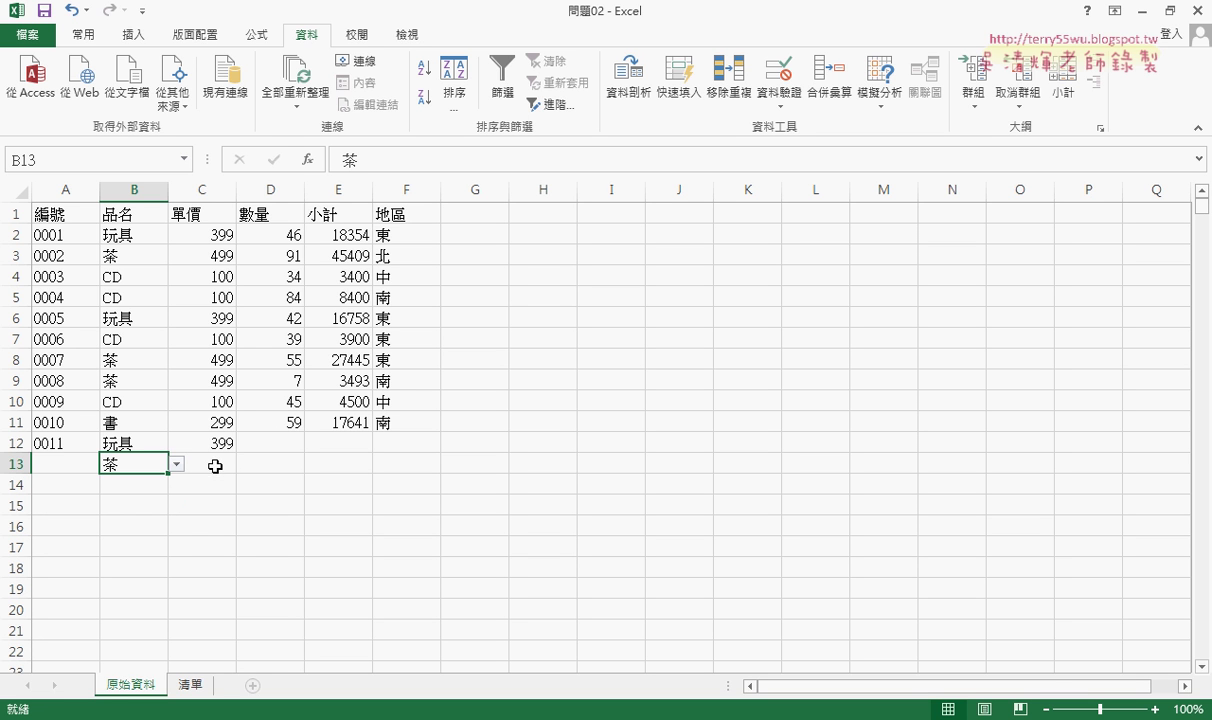
click(142, 443)
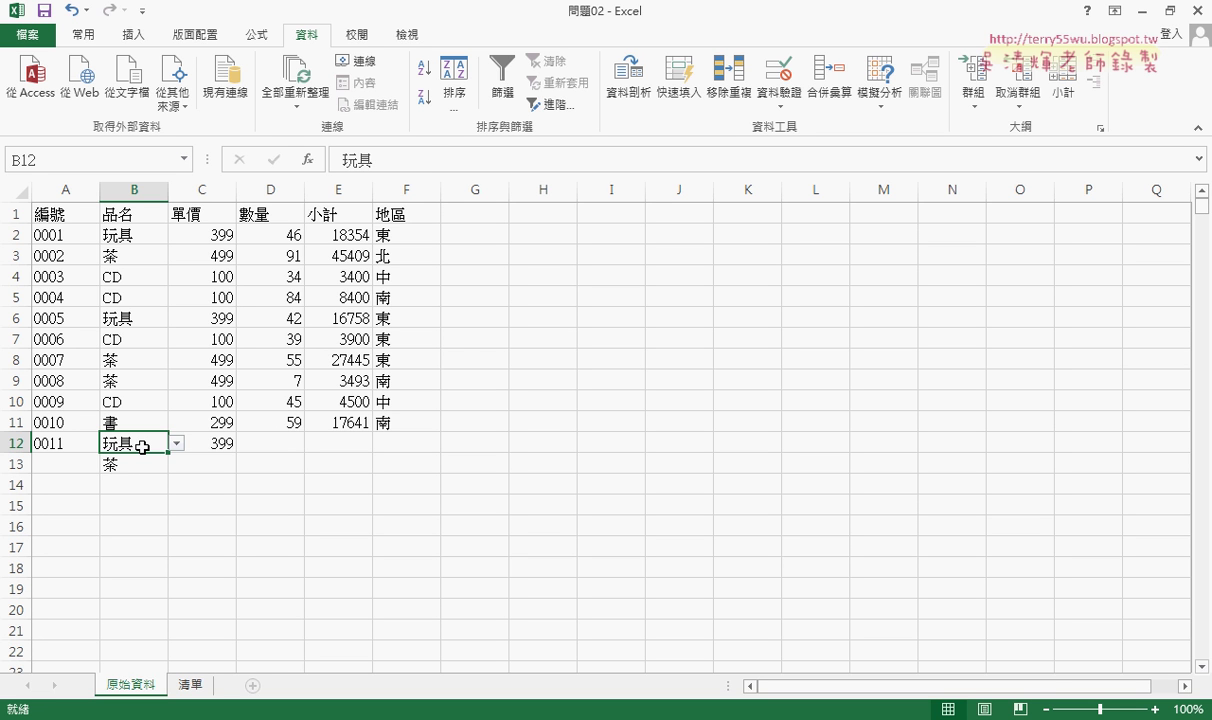
click(211, 445)
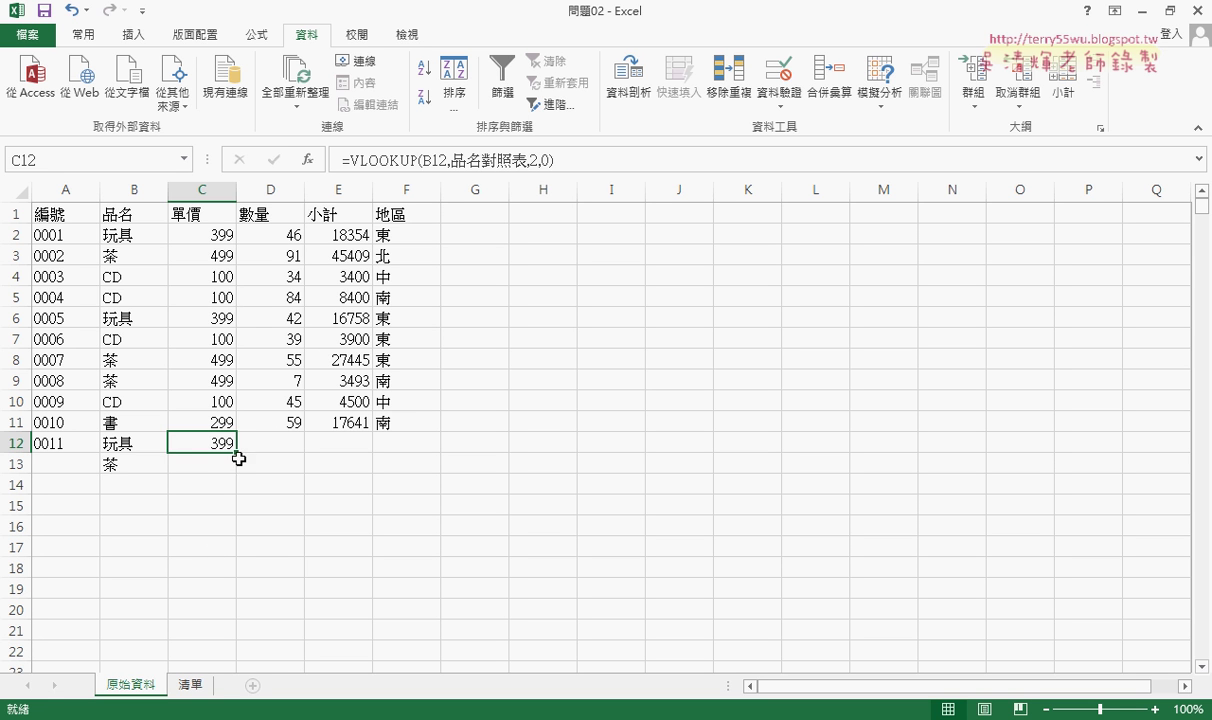
- Fill C12's price lookup down to C20 and A12's numbering down to A20
drag(239, 458, 224, 622)
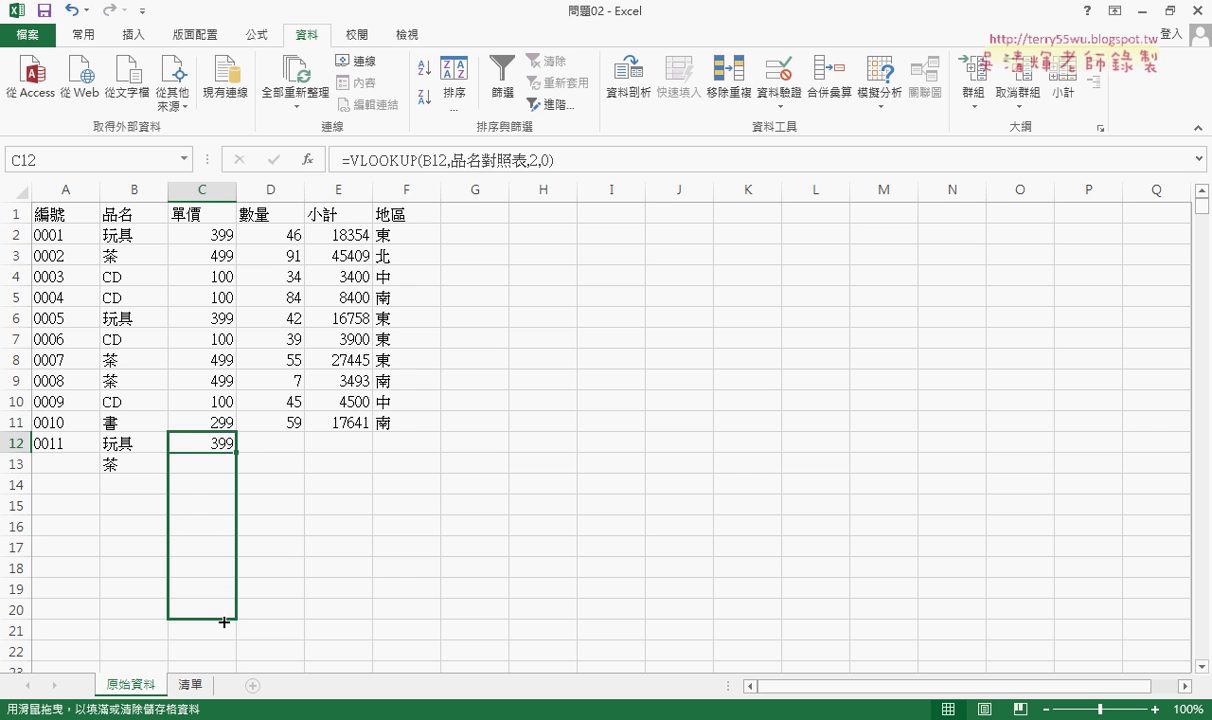
drag(224, 622, 224, 620)
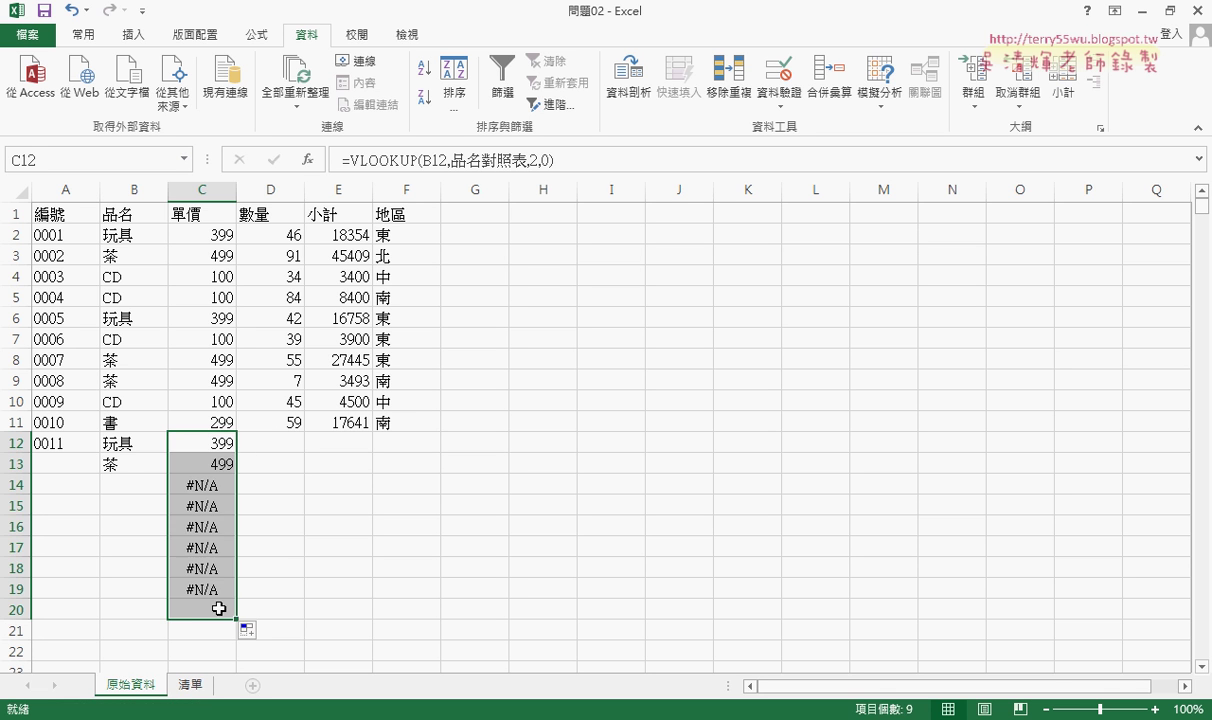
click(85, 443)
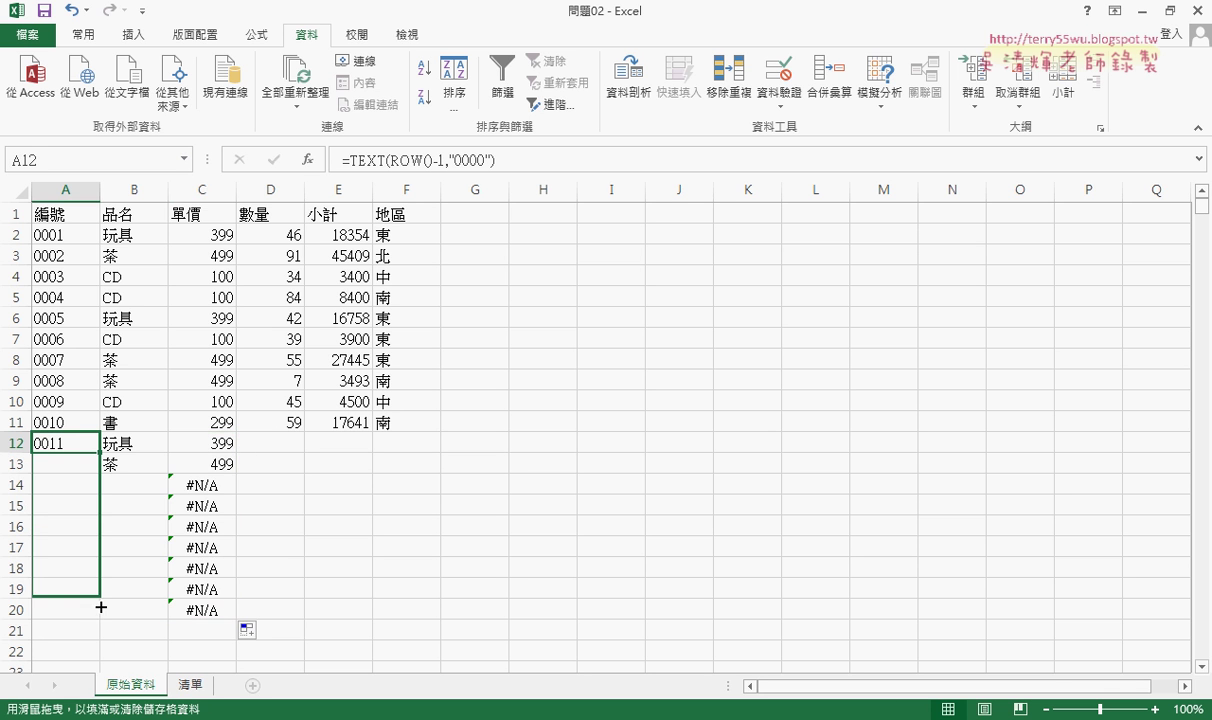
drag(101, 464, 103, 621)
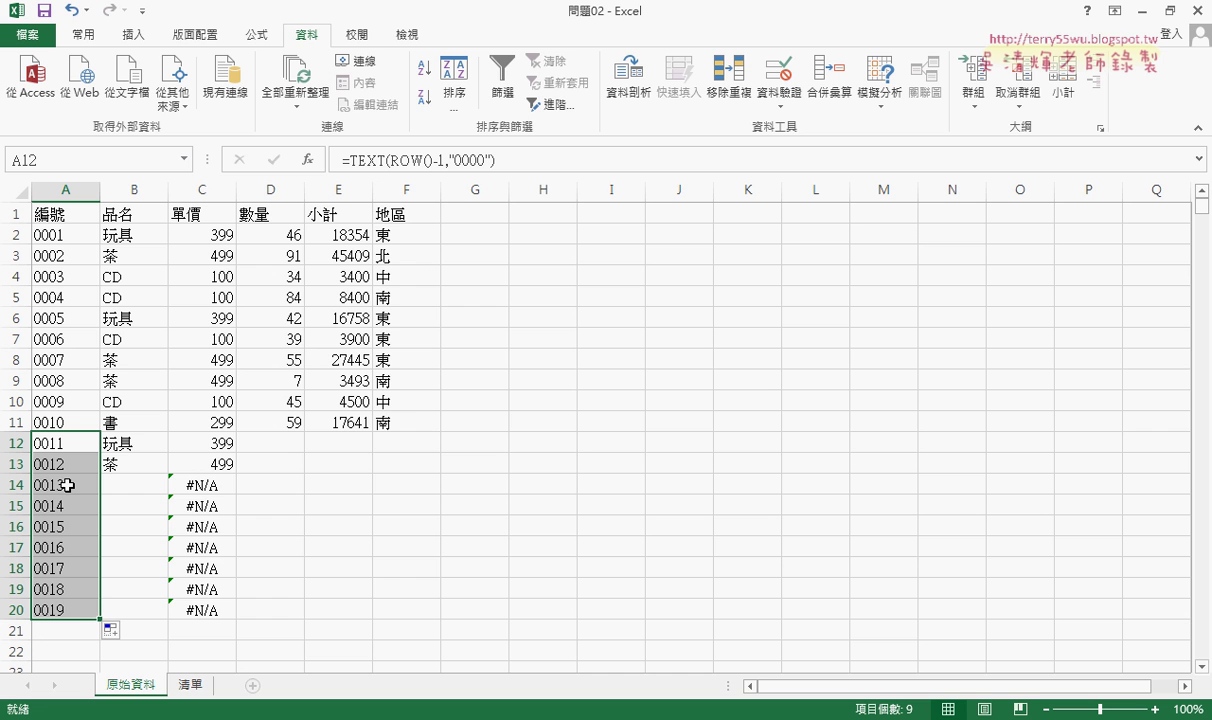
click(220, 445)
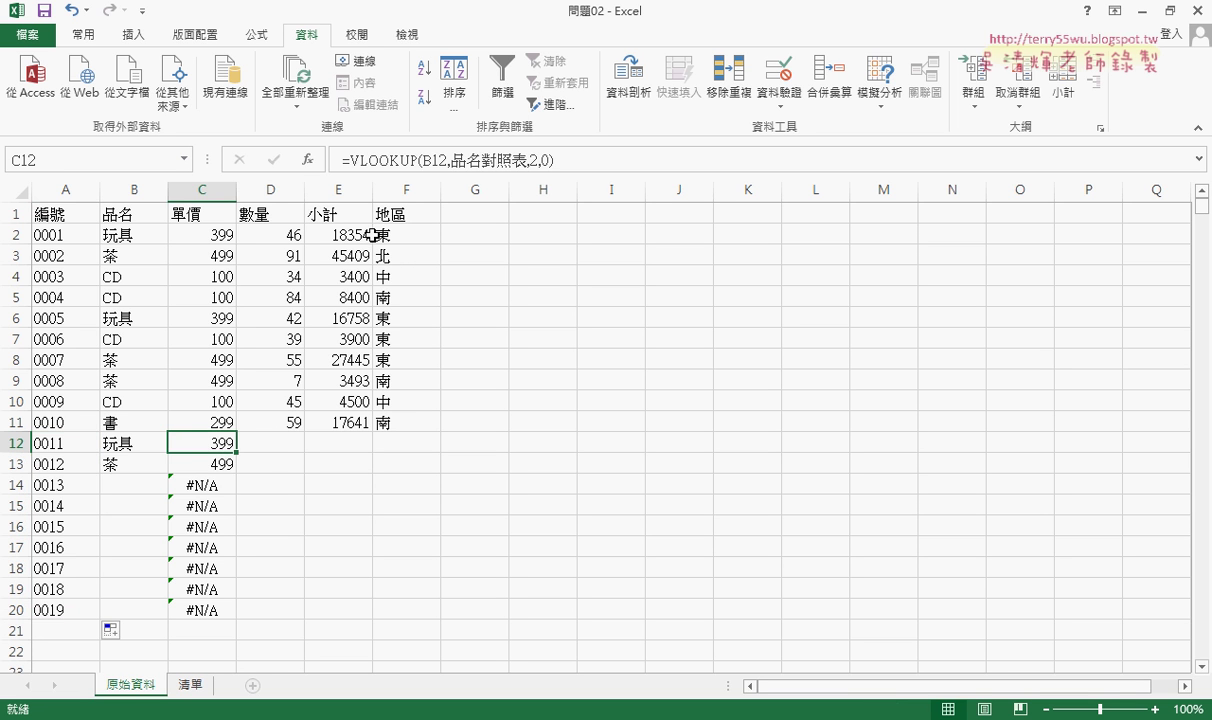
drag(349, 160, 617, 160)
key(ctrl+c)
- Cut the VLOOKUP from C12's formula and start an IF with condition B12=""
right_click(470, 155)
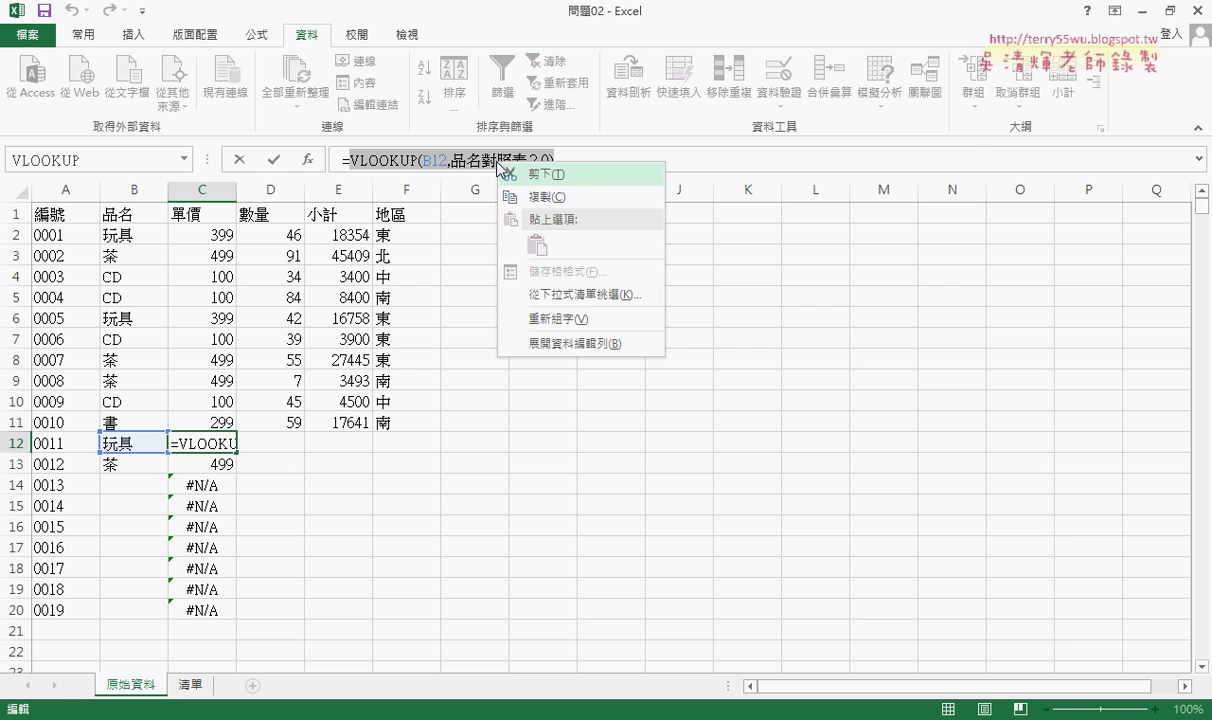
click(511, 165)
click(308, 159)
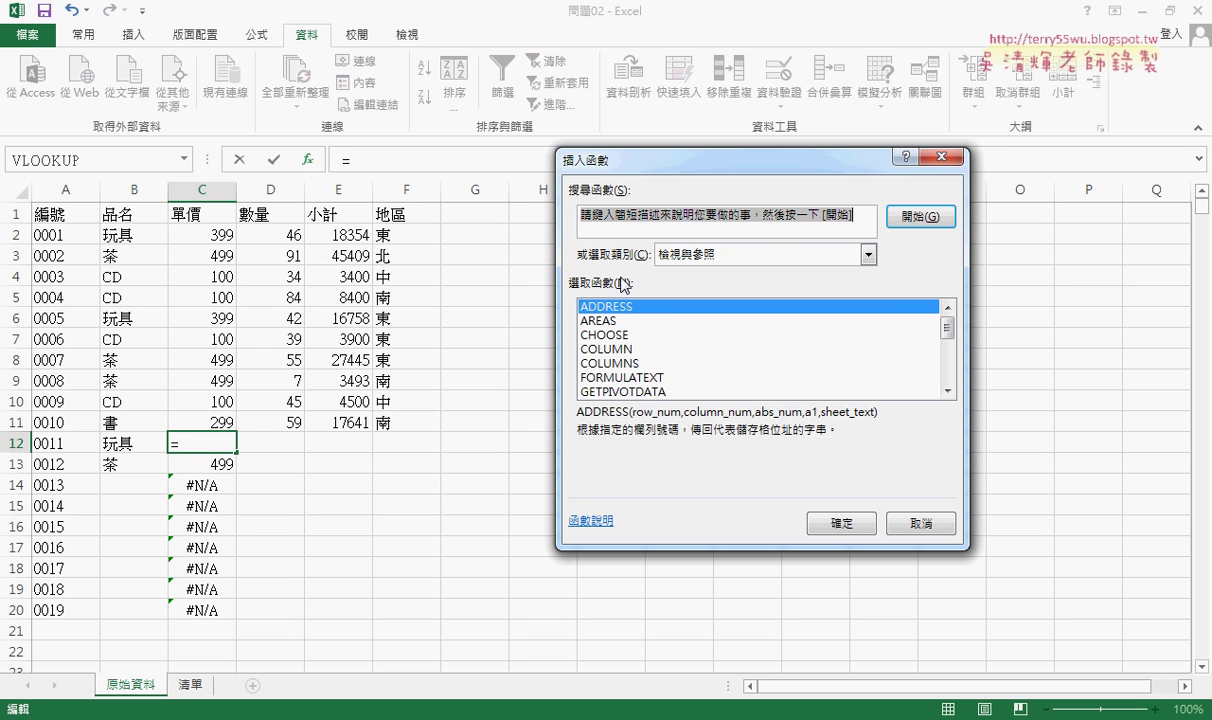
click(866, 254)
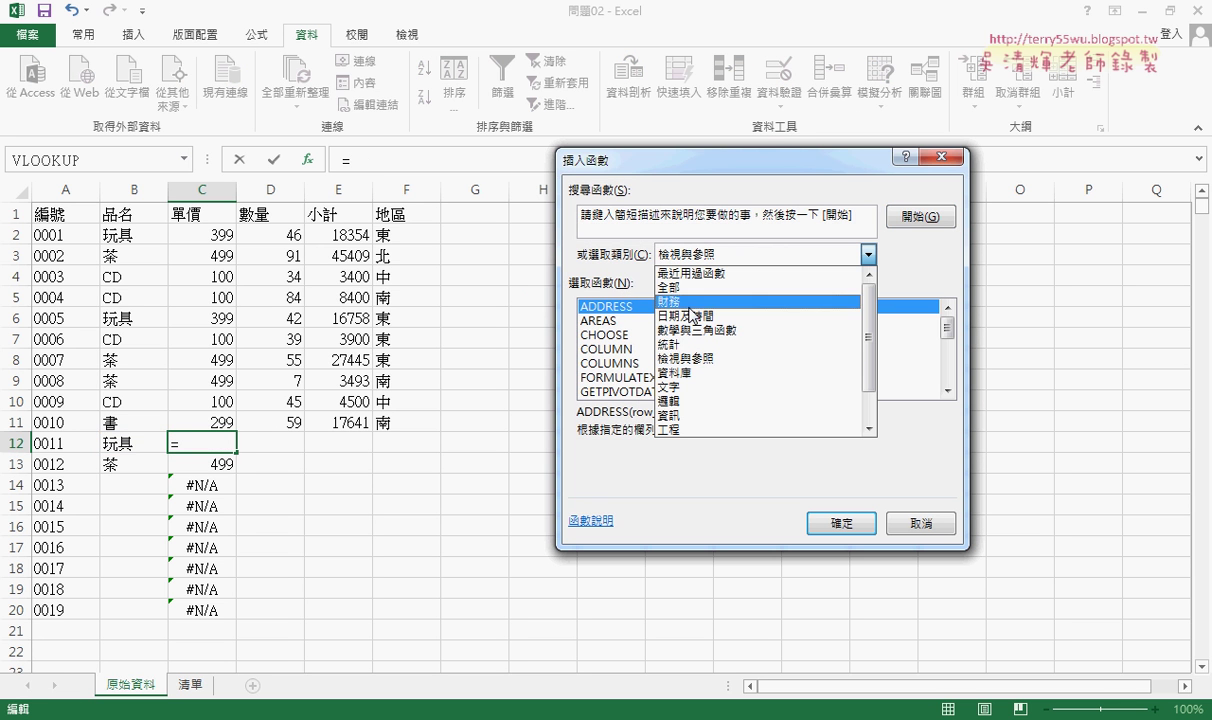
click(690, 400)
click(595, 337)
double_click(595, 337)
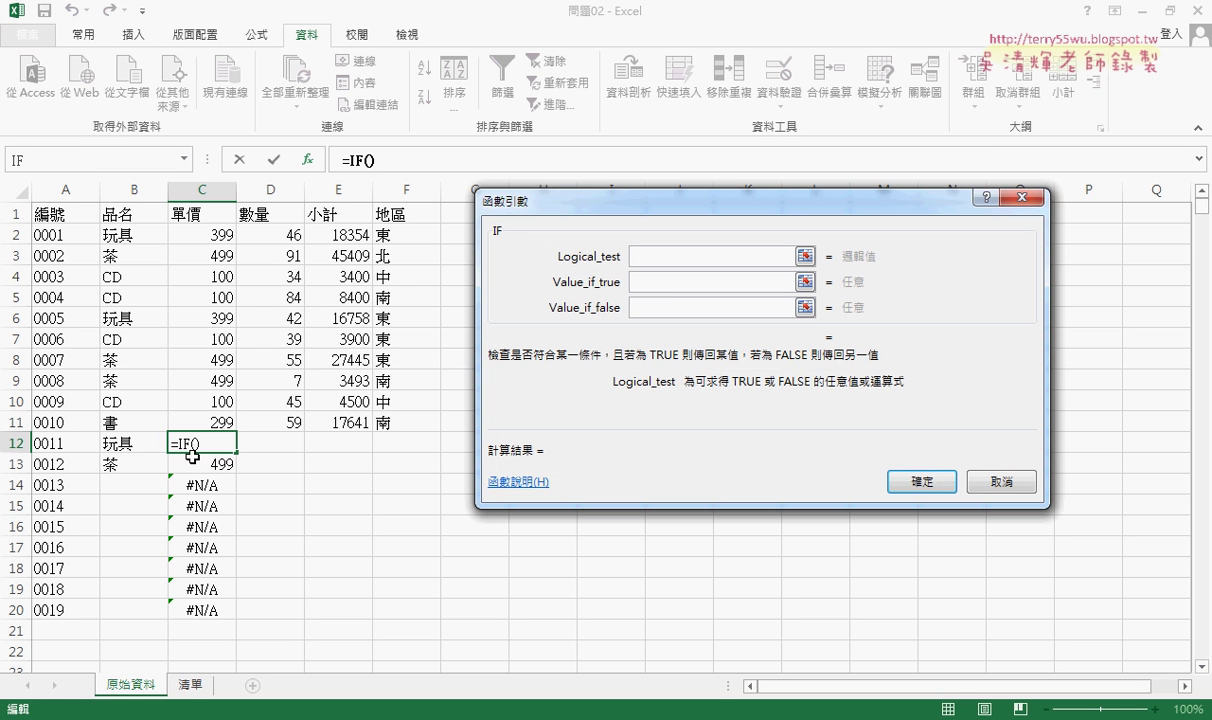
click(133, 443)
text(")
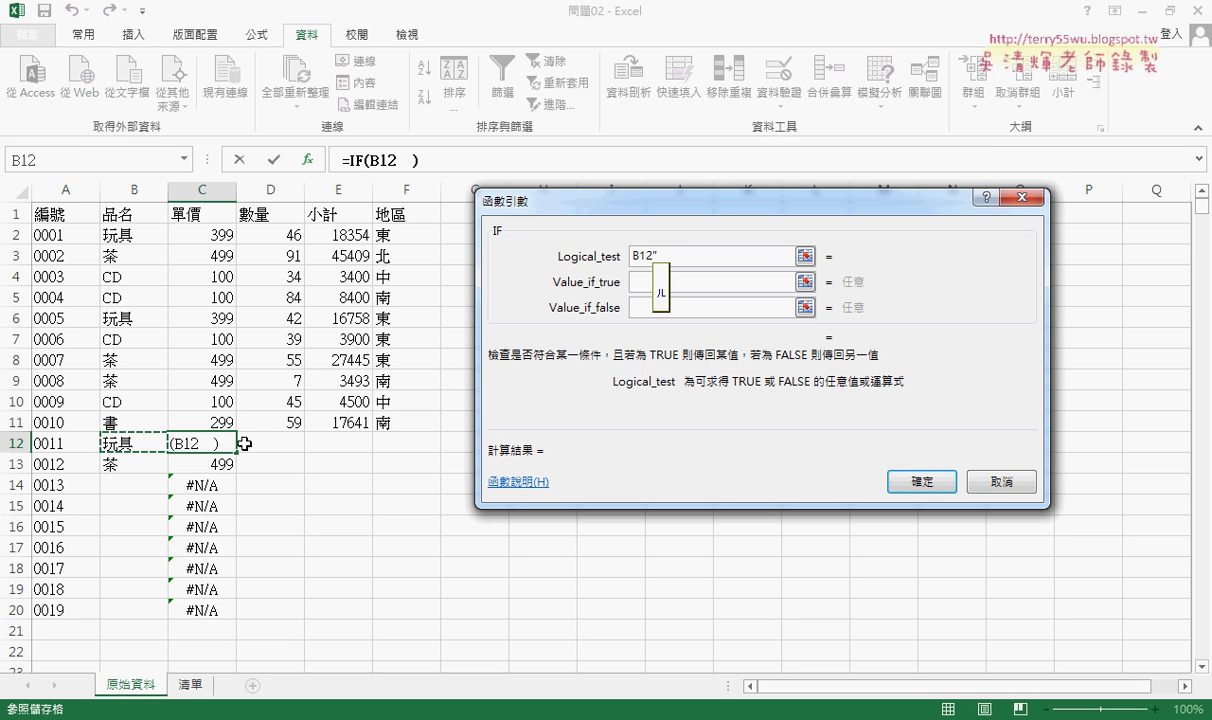
key(BackSpace)
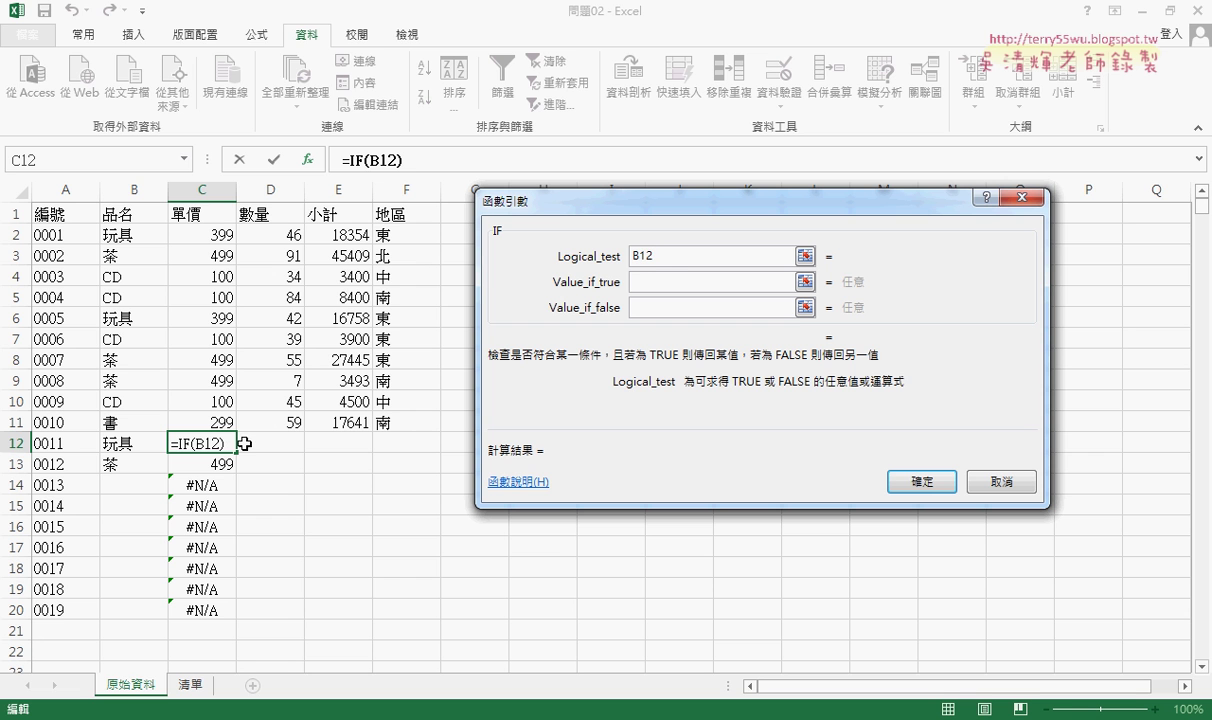
text(="")
- Complete the IF with "" when true and the VLOOKUP when false, filled to C20
key(Tab)
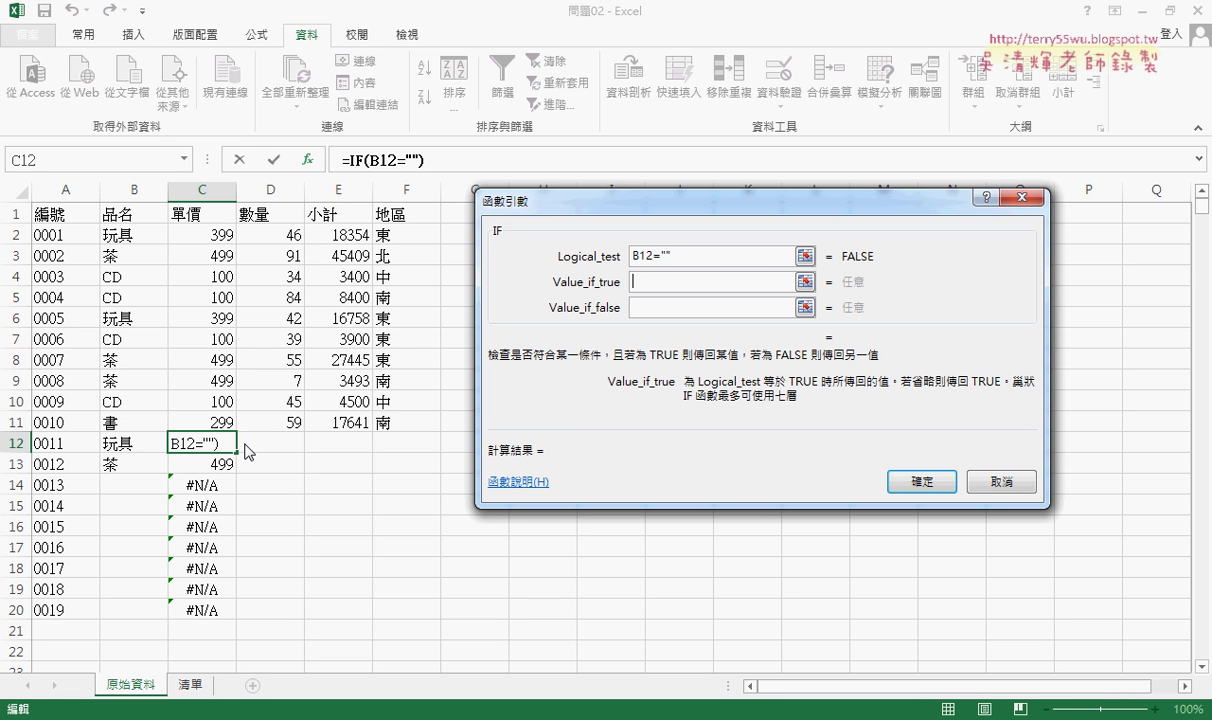
text("")
key(Tab)
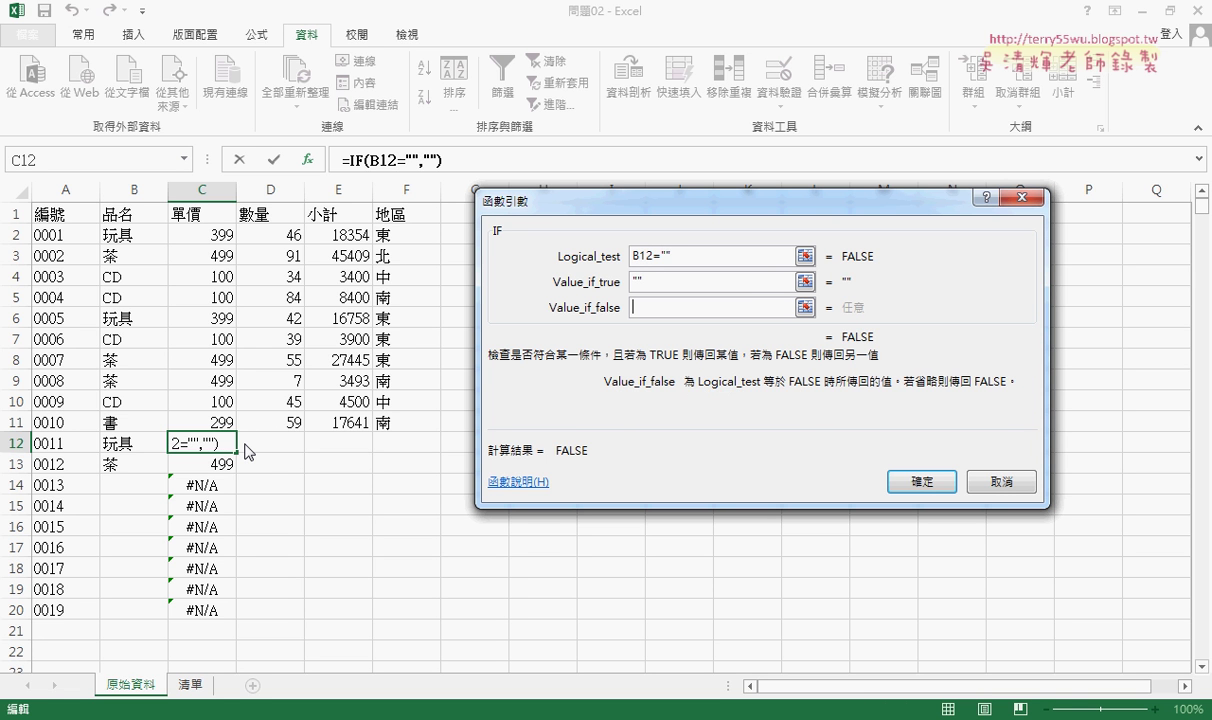
key(ctrl+v)
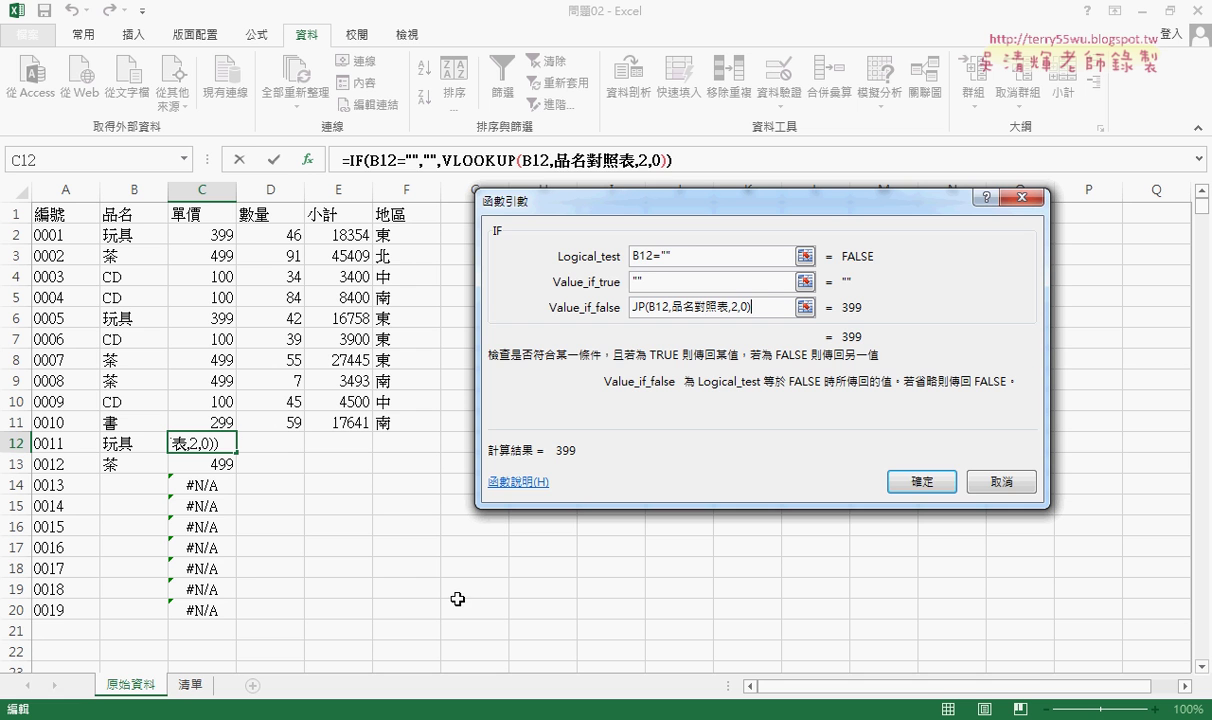
click(921, 481)
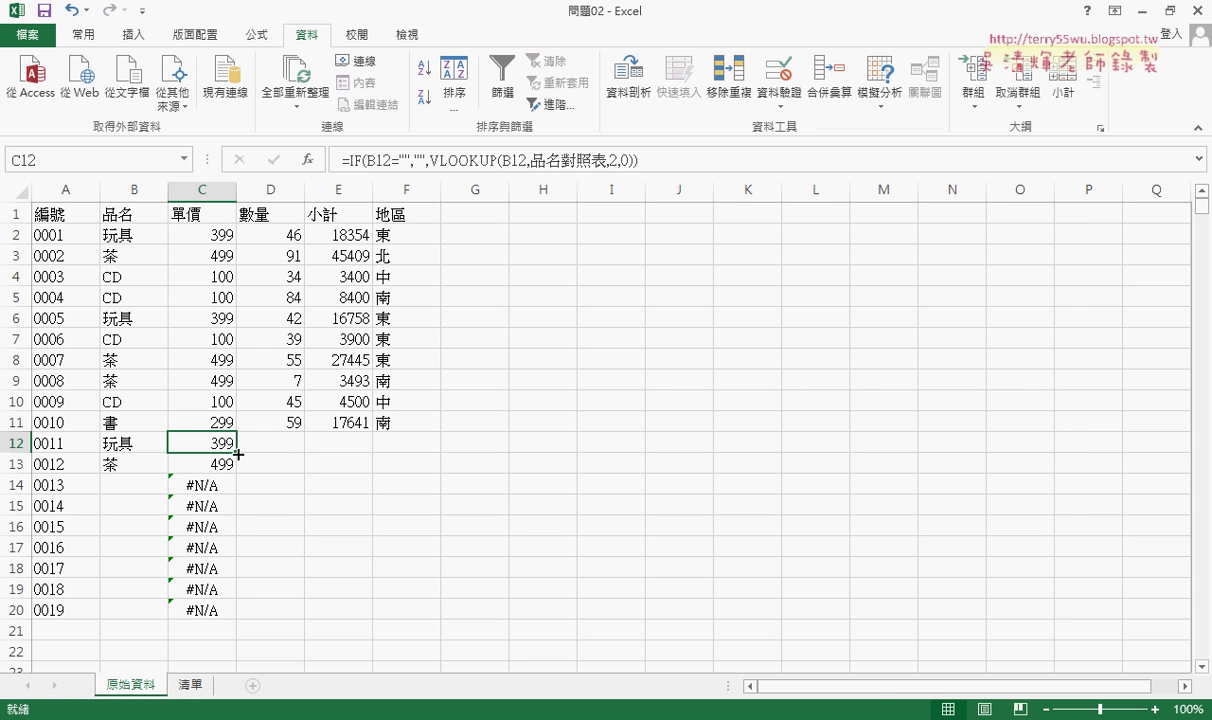
drag(242, 457, 240, 612)
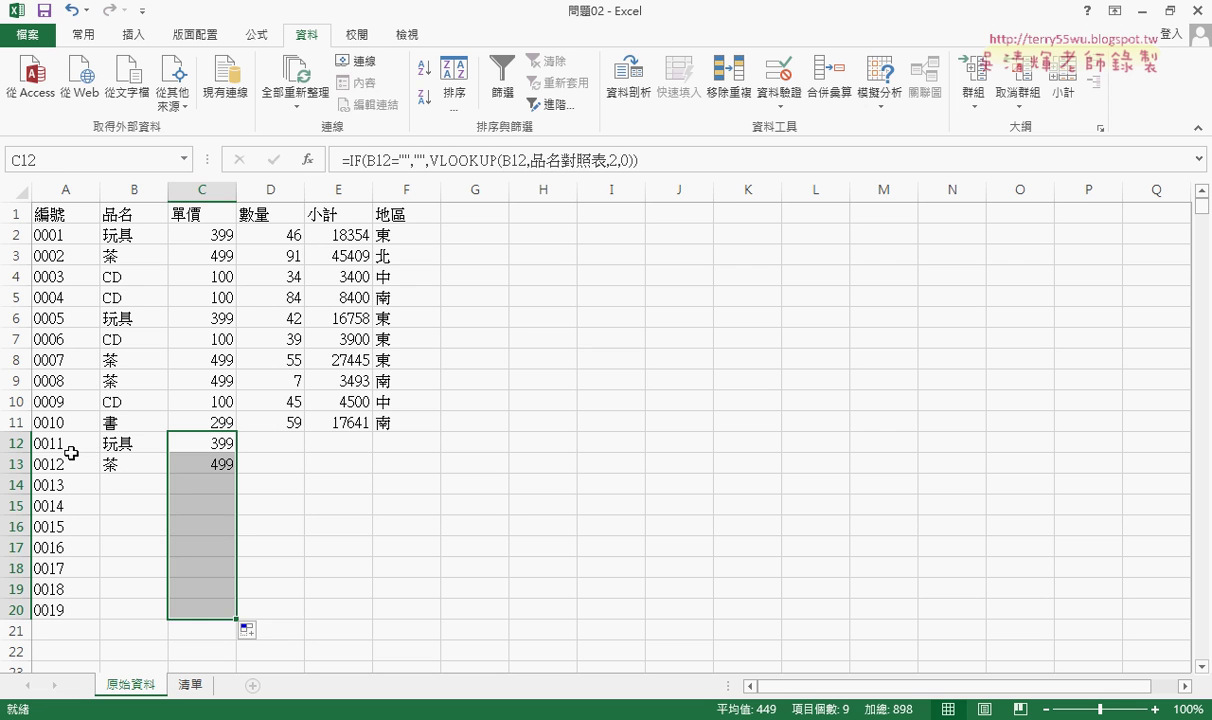
click(68, 443)
- Cut out A12's numbering formula and start an IF function in its place
click(355, 160)
drag(342, 160, 495, 160)
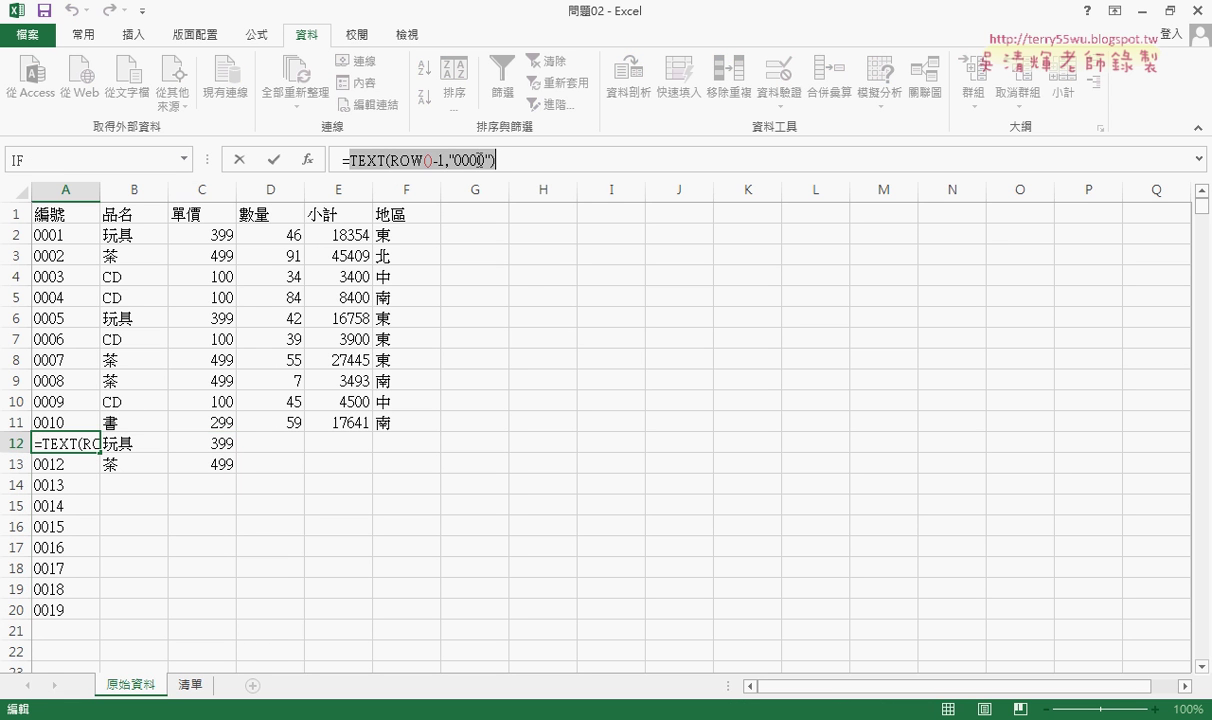
right_click(473, 163)
click(492, 171)
text(=)
click(308, 160)
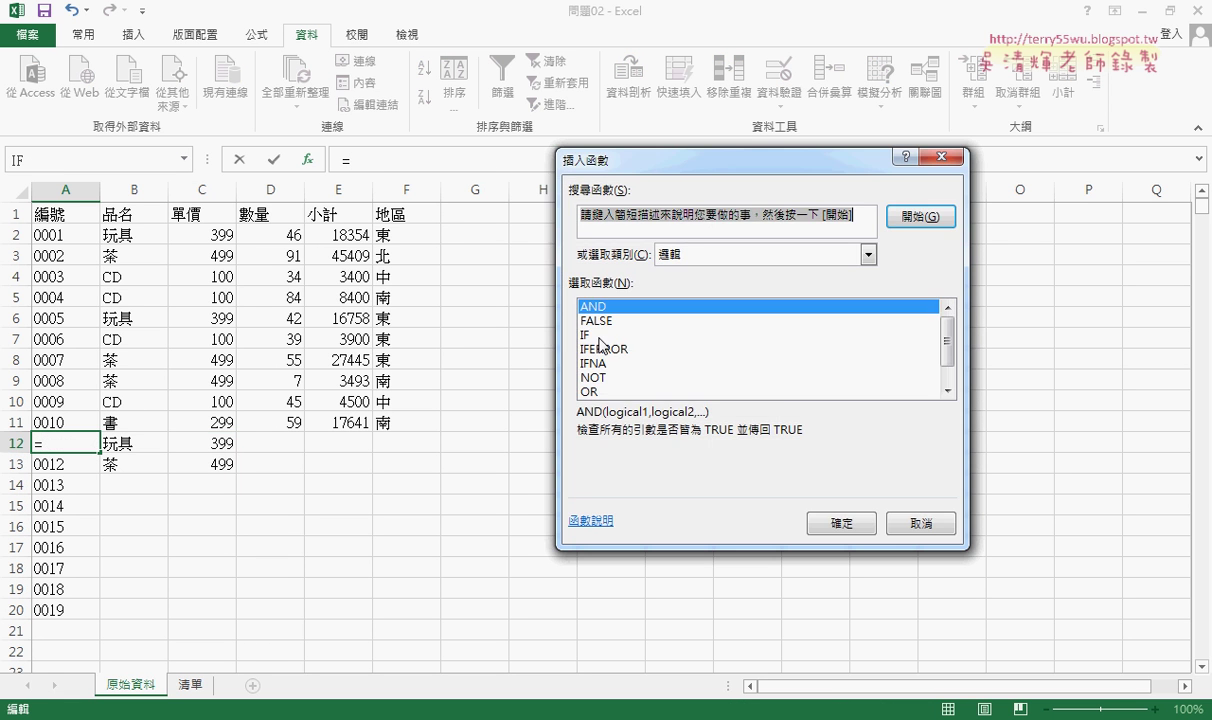
double_click(570, 322)
- Build =IF(B12="","",TEXT(ROW()-1,"0000")) in A12 and confirm it
click(135, 442)
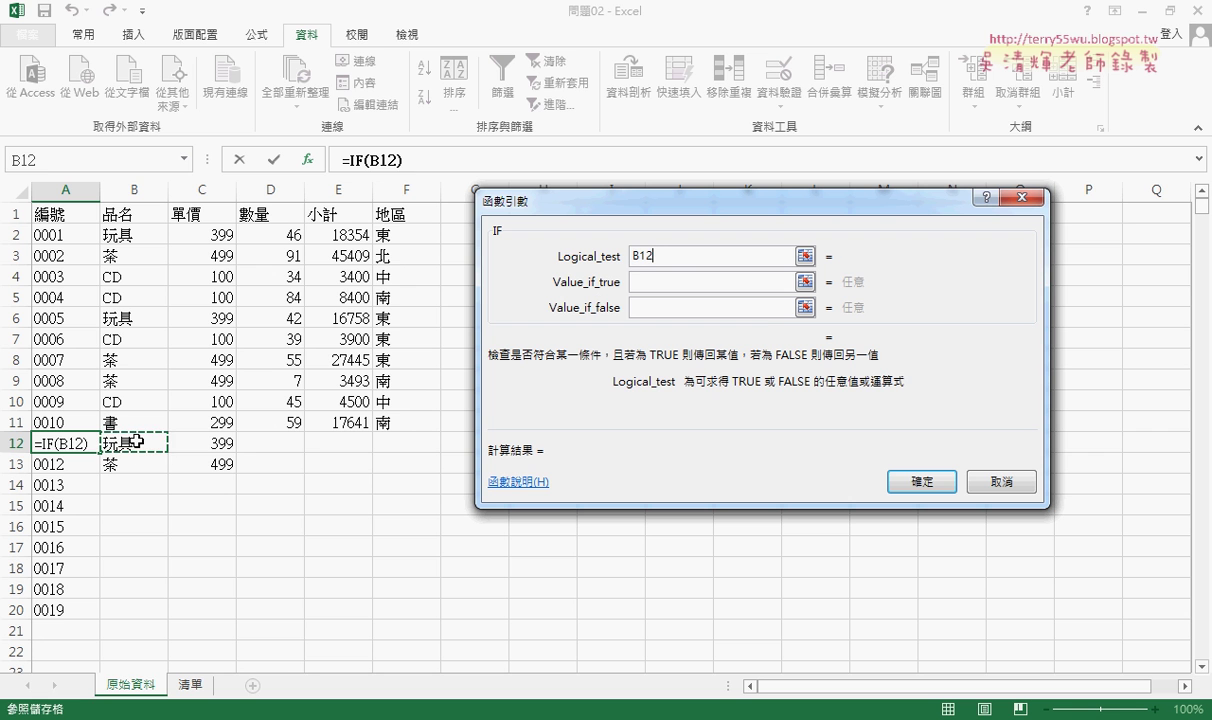
text(="")
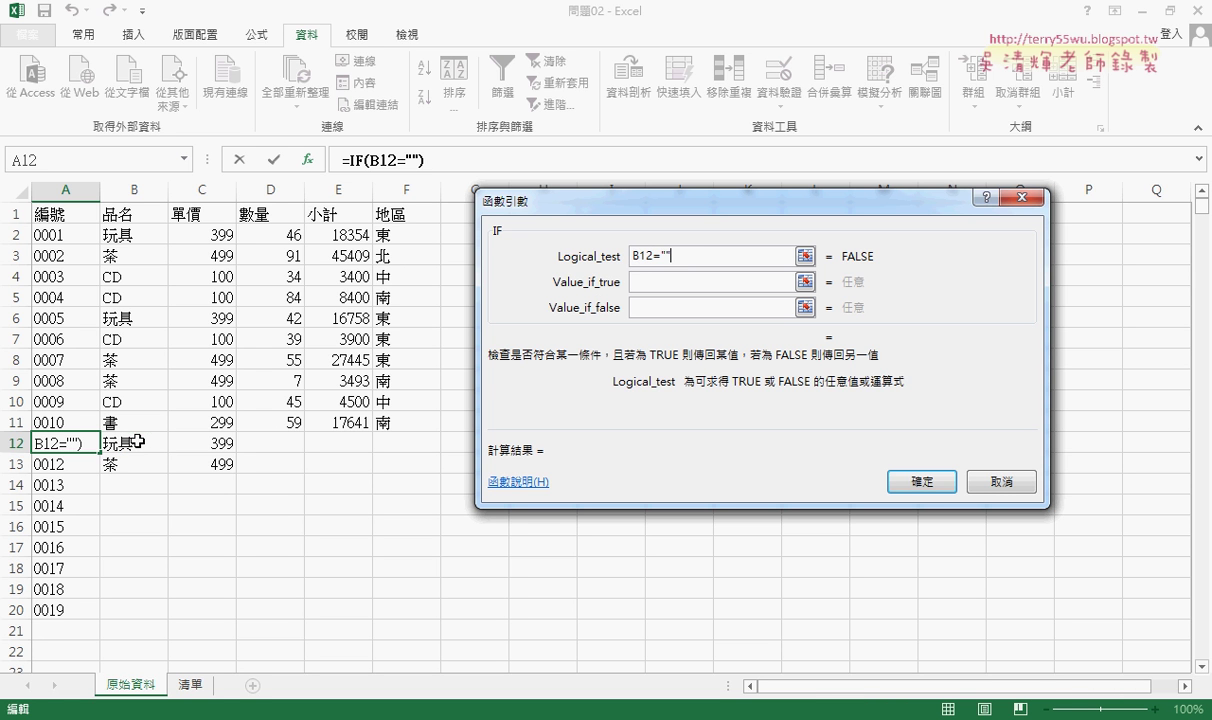
key(Tab)
text("")
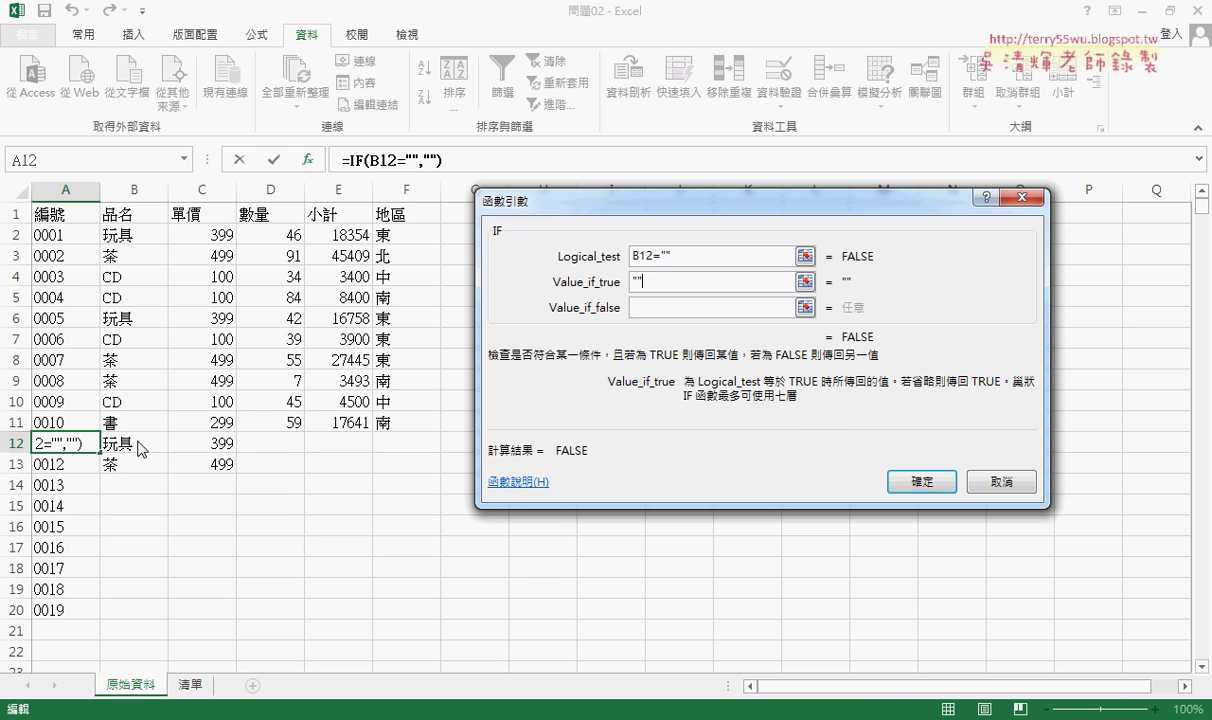
key(Tab)
text(TEXT(ROW()-1,"0000"))
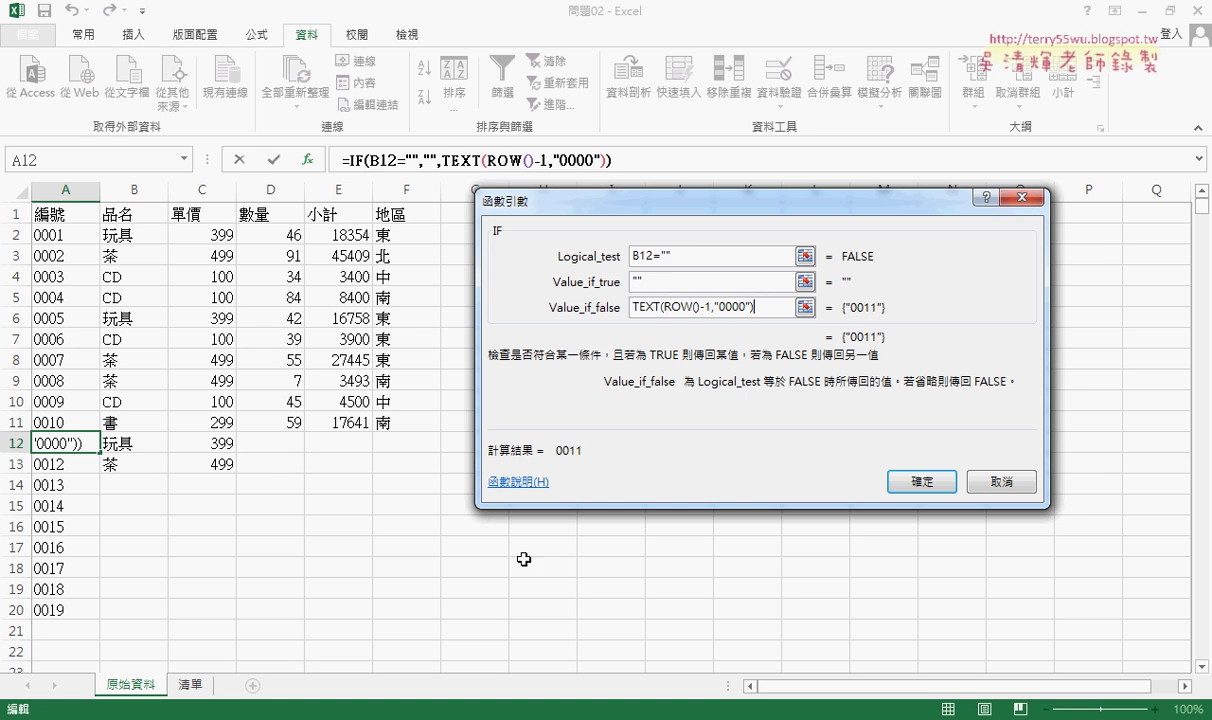
click(922, 481)
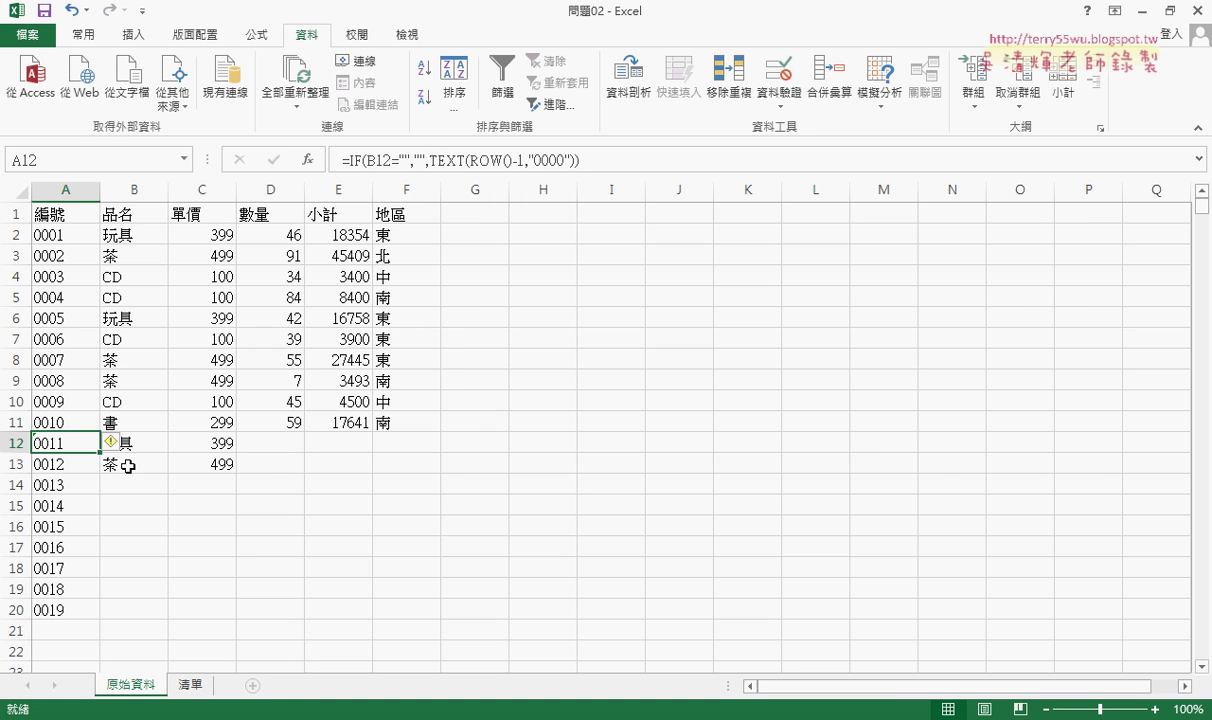
click(108, 442)
click(146, 470)
click(155, 484)
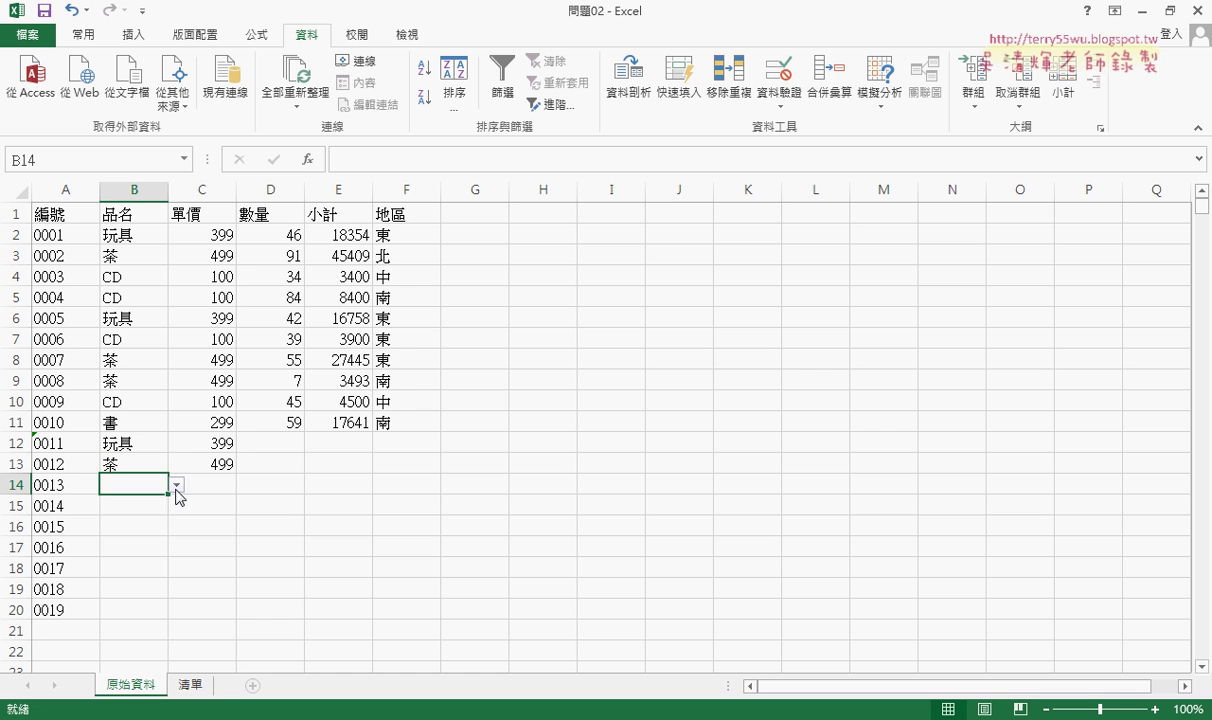
- Fill A12's numbering formula down to A20 and pick CD as B14's product
click(68, 446)
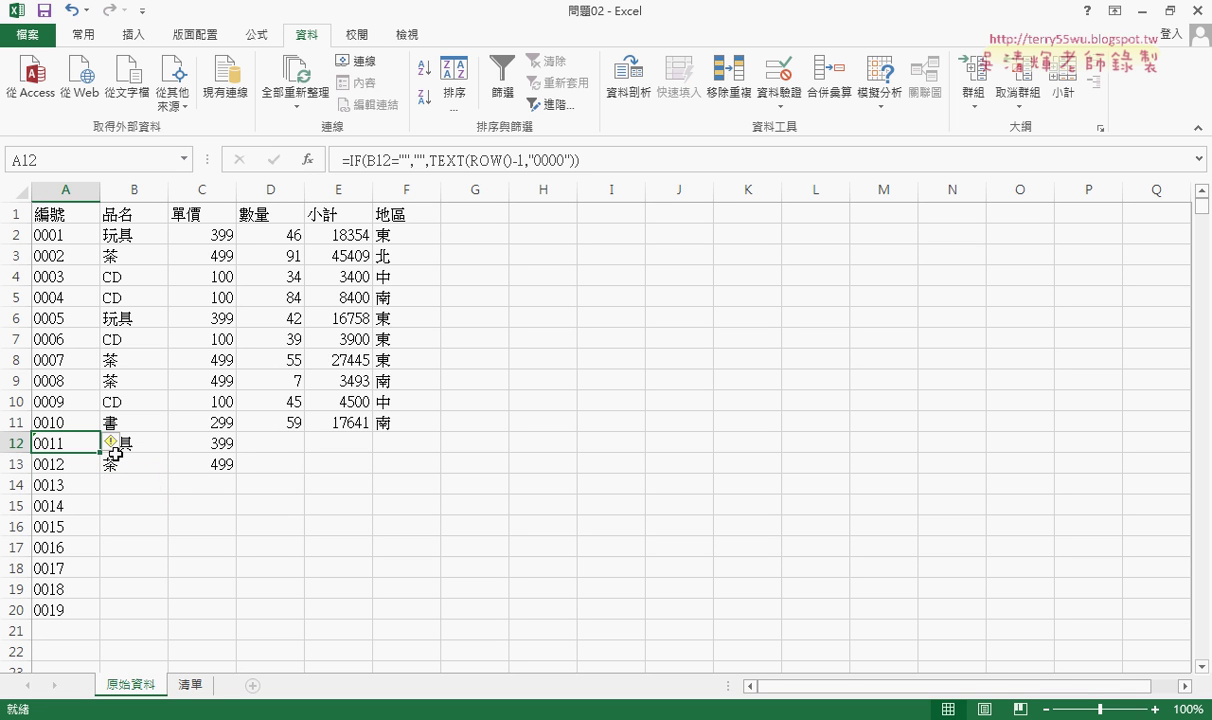
drag(99, 453, 80, 616)
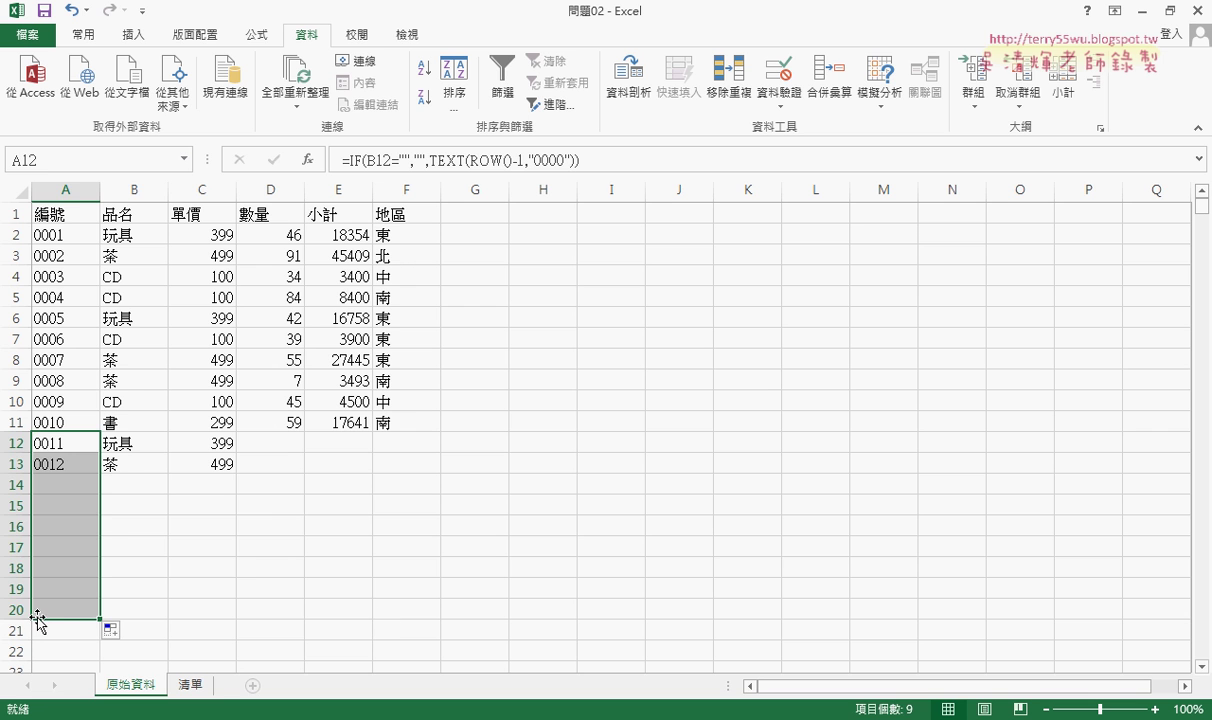
click(141, 482)
click(176, 487)
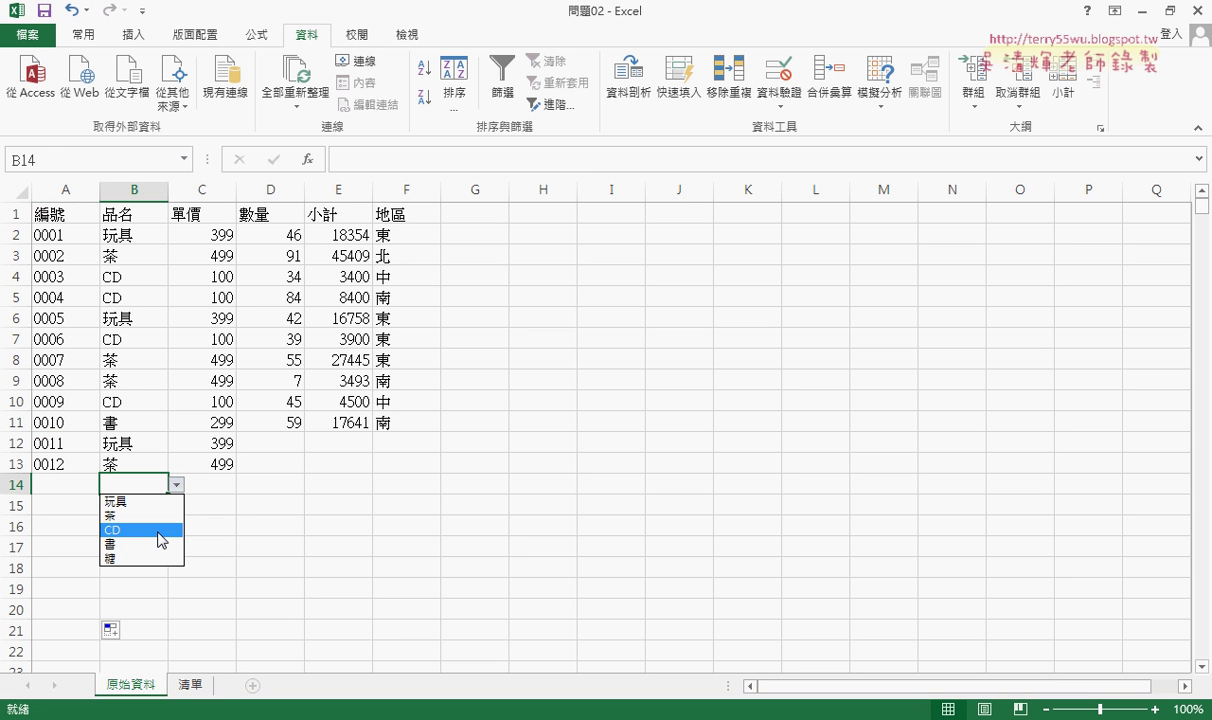
click(160, 530)
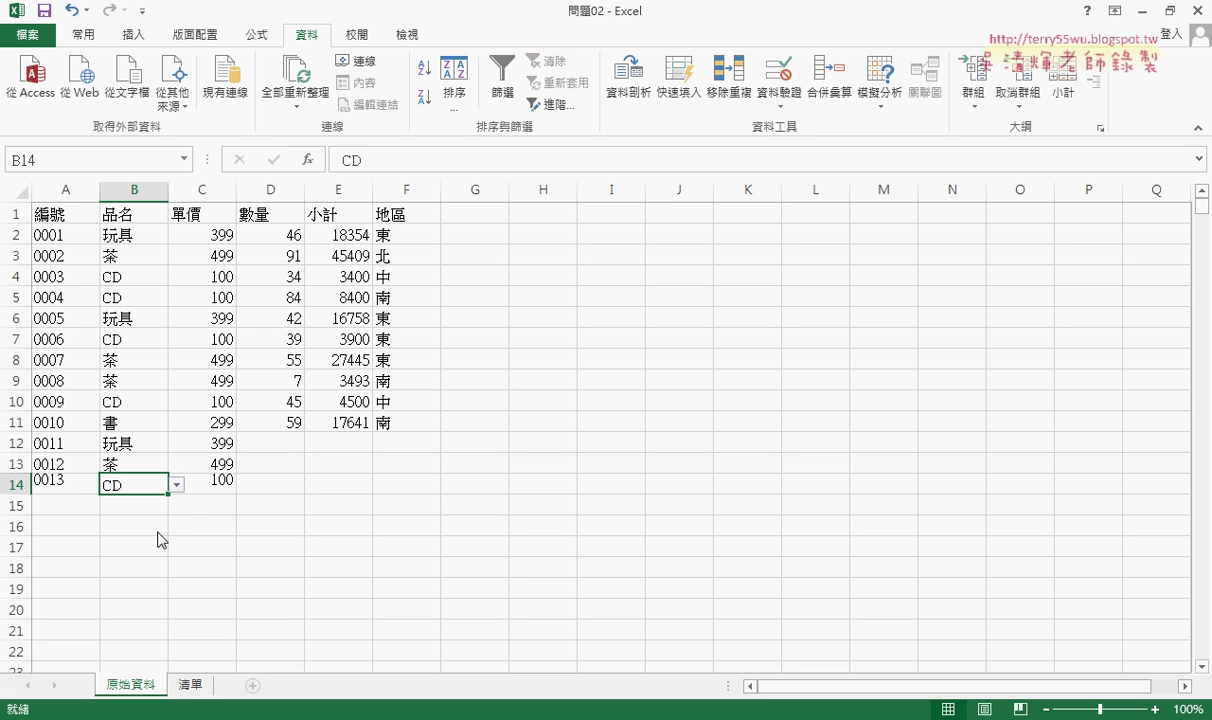
- Pick 茶, 書 and 糖 from the dropdowns in B15, B16 and B17
click(158, 506)
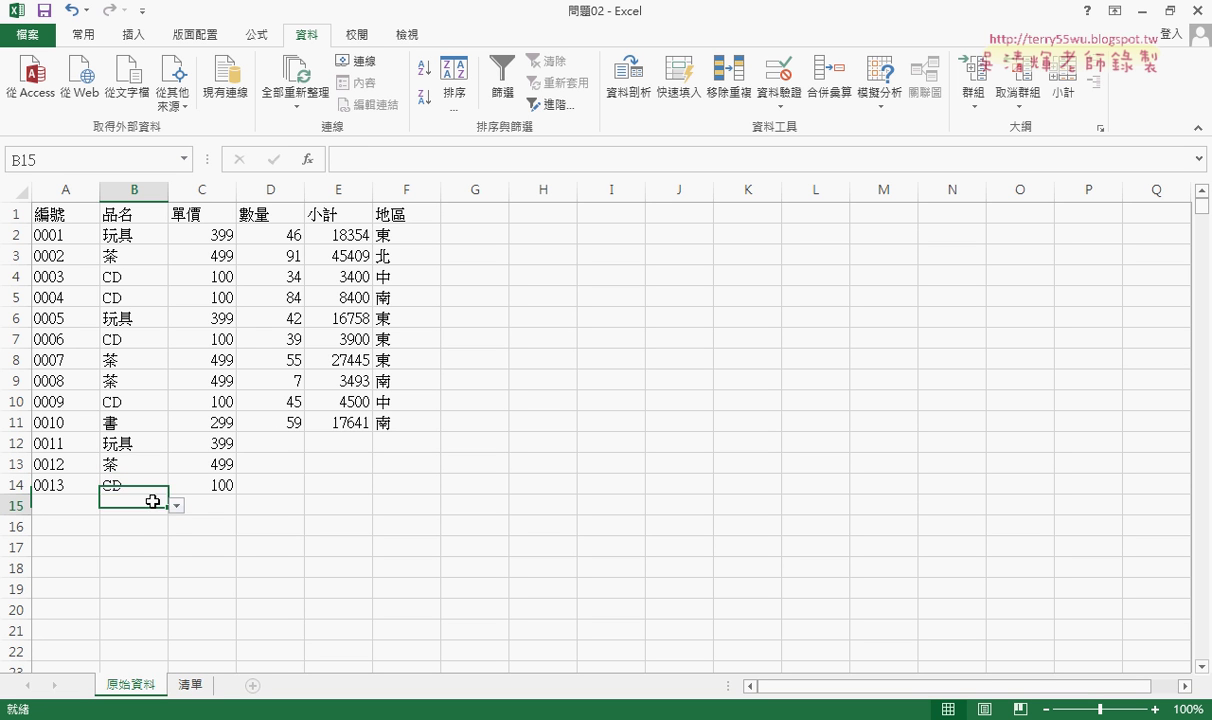
click(176, 506)
click(155, 540)
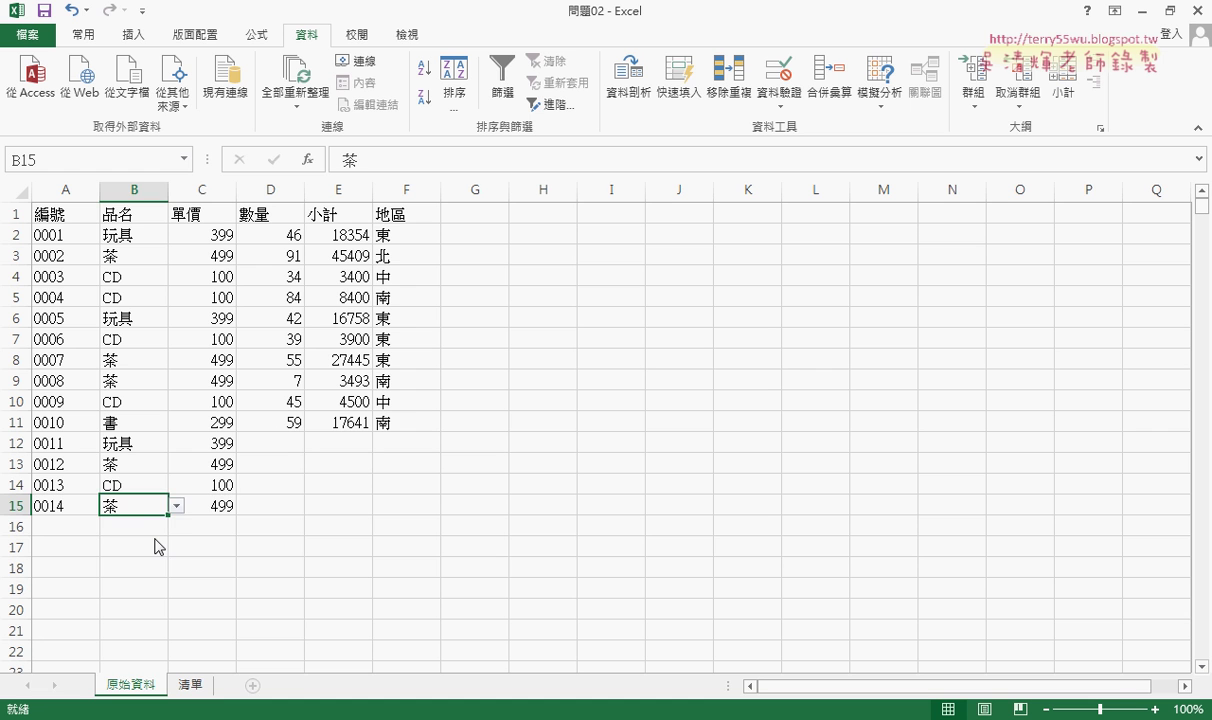
click(150, 522)
click(181, 528)
click(150, 526)
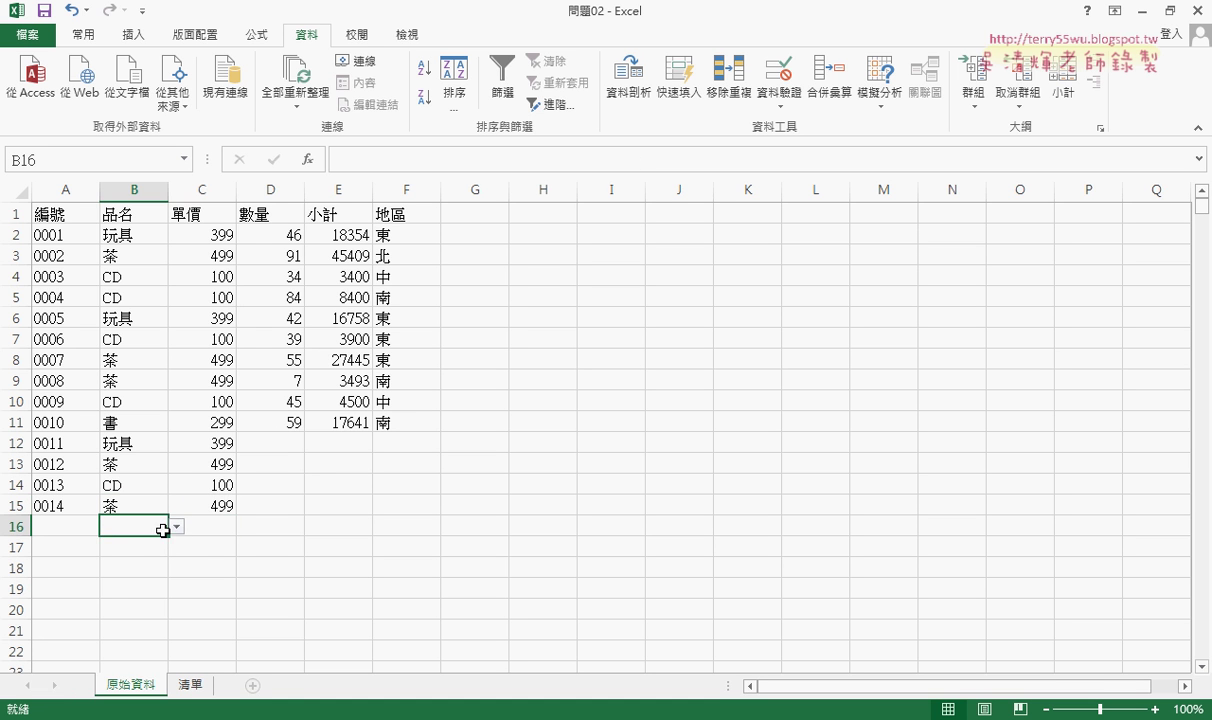
click(176, 527)
click(155, 585)
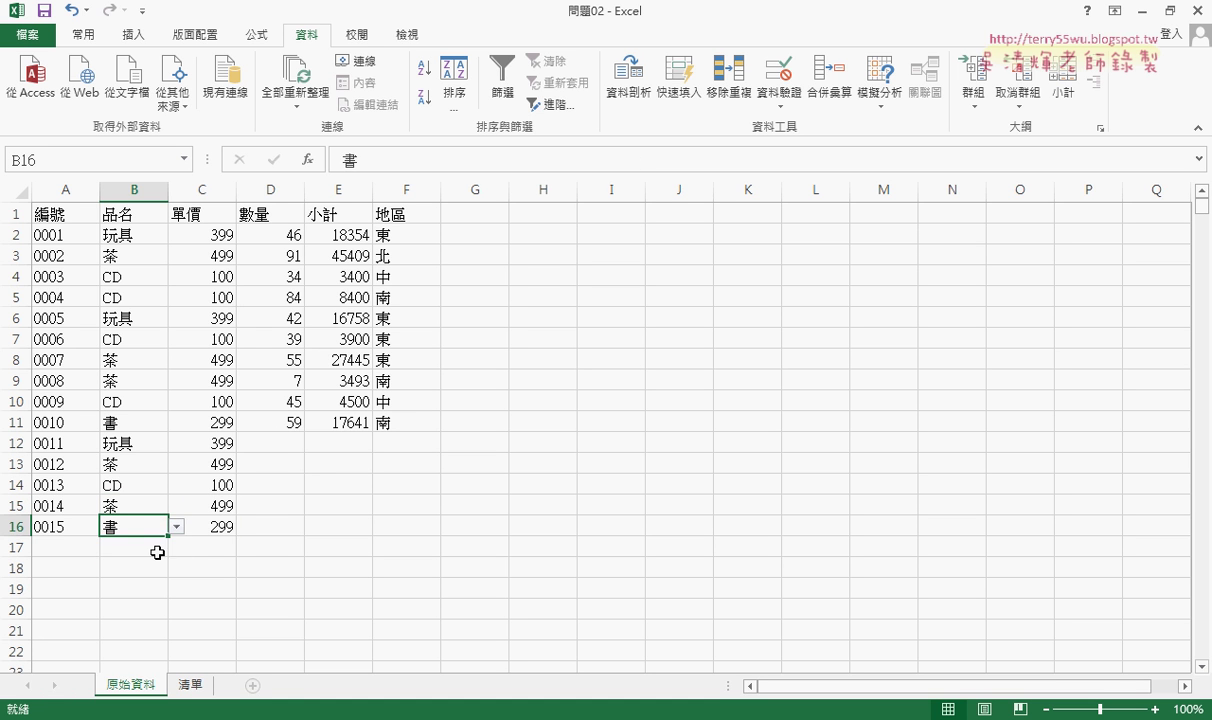
click(157, 548)
click(176, 548)
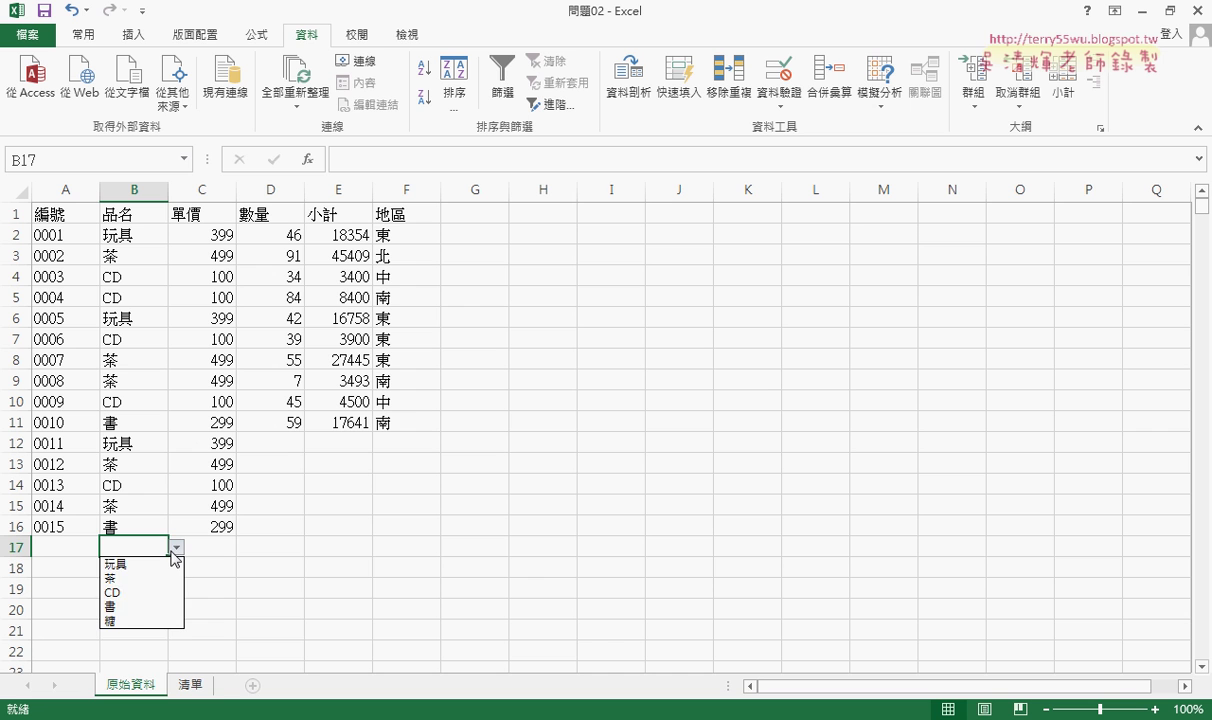
click(148, 621)
- Pick 茶, 玩具, 茶 and CD for B18–B21, then check C20's price formula
click(148, 572)
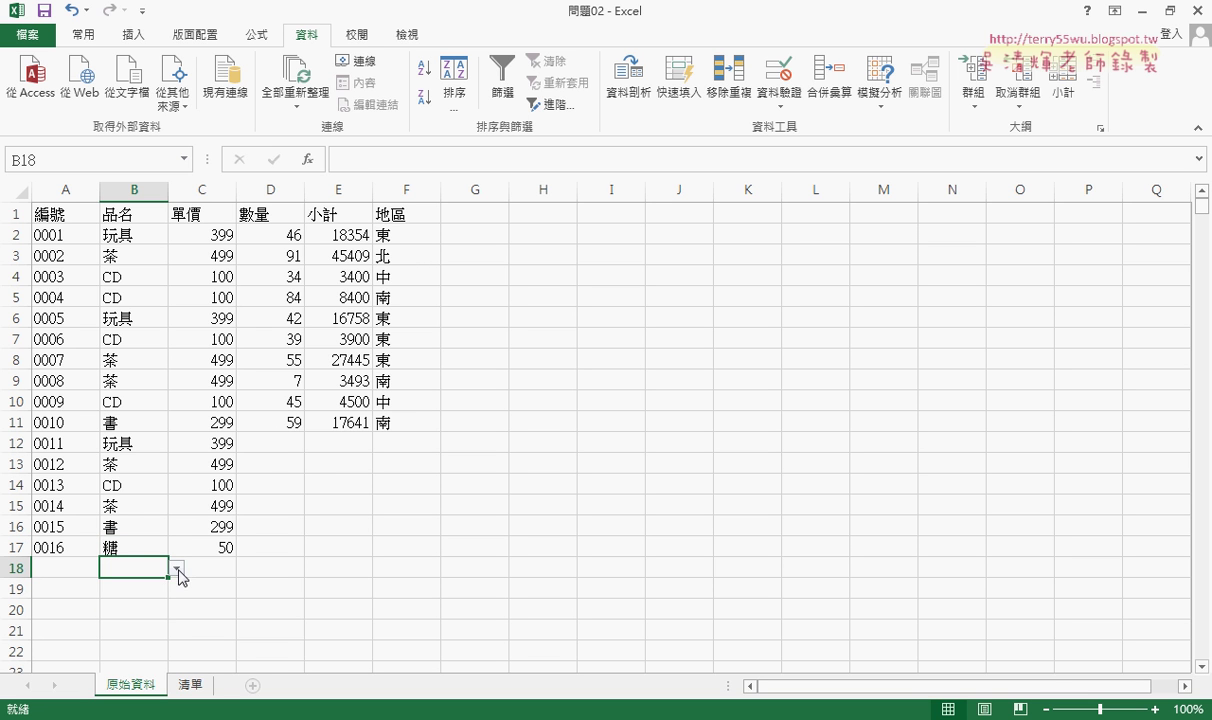
click(176, 568)
key(Escape)
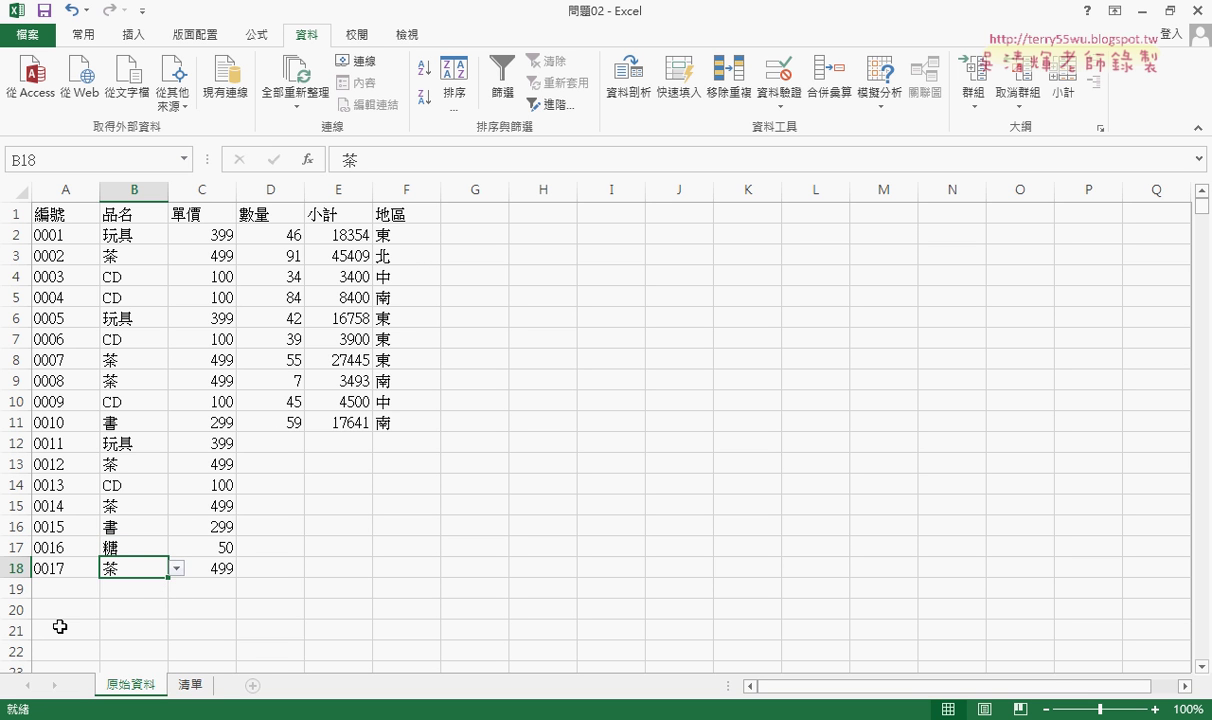
click(135, 592)
click(176, 592)
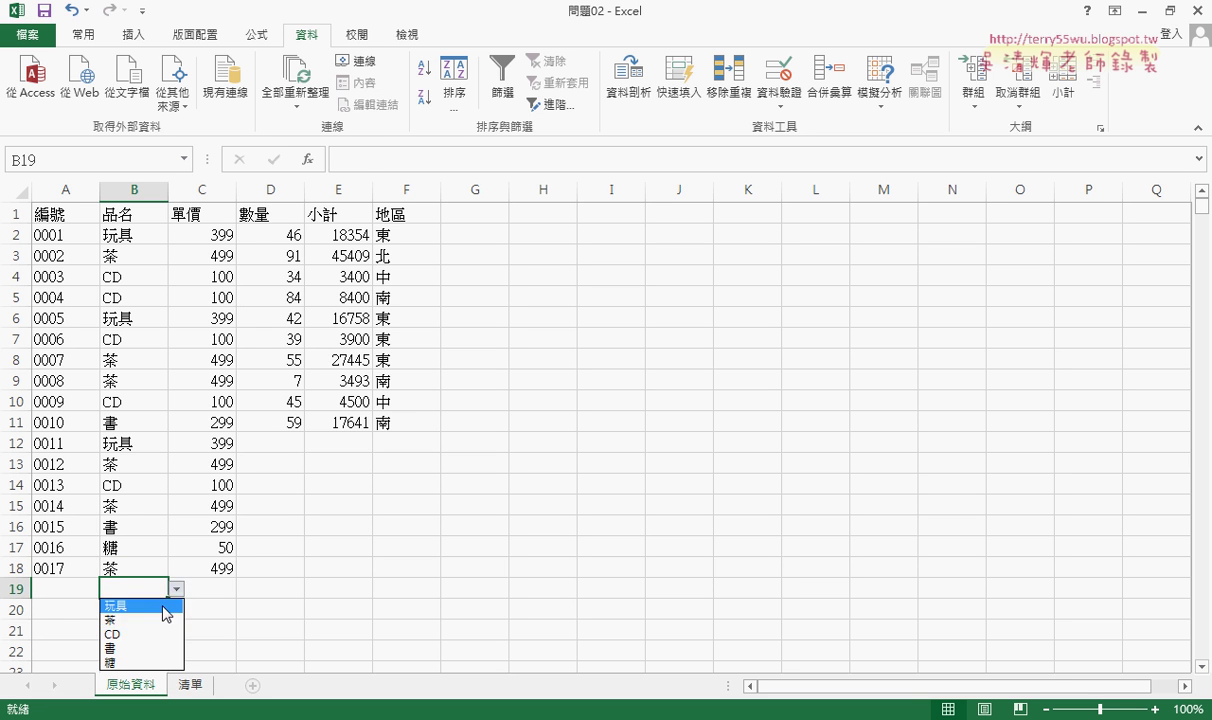
click(160, 608)
click(176, 612)
click(155, 640)
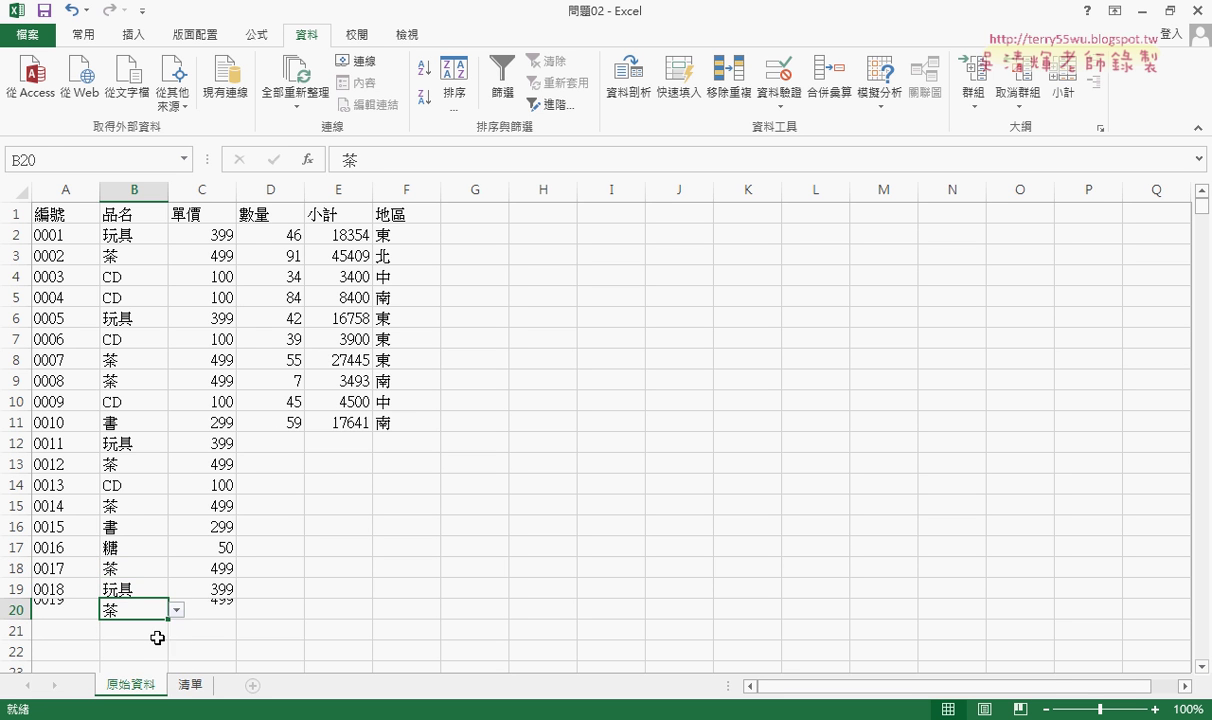
click(141, 628)
click(175, 630)
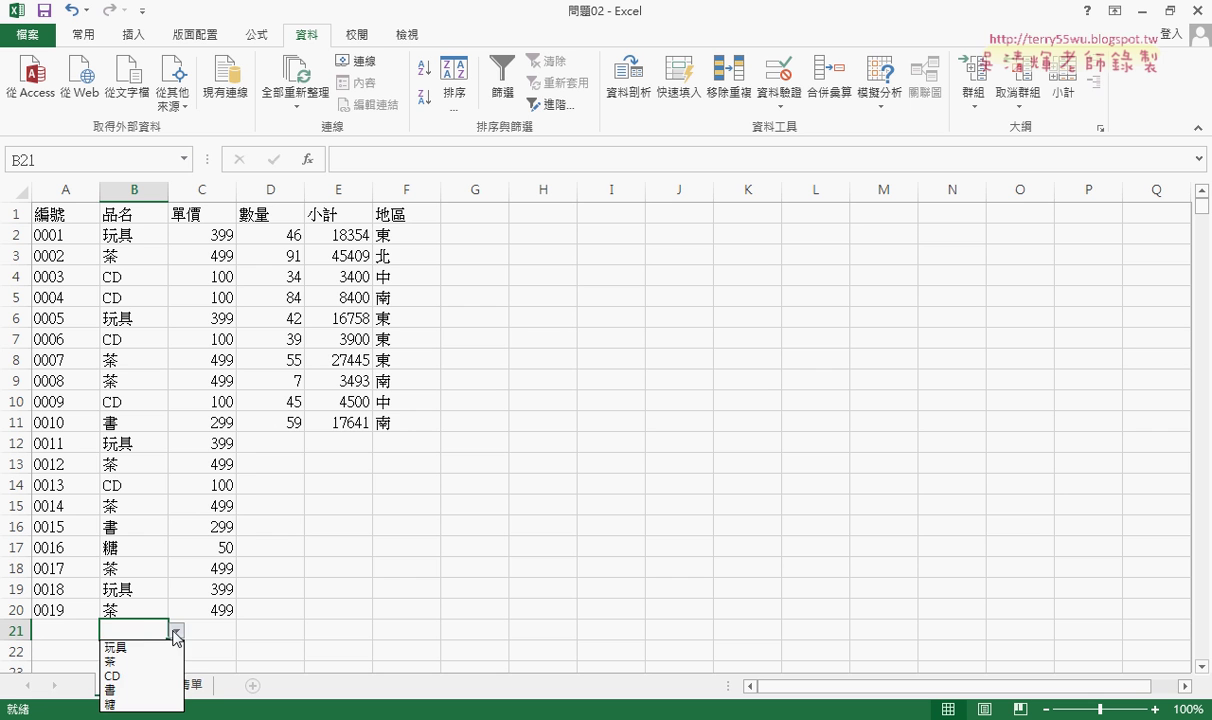
click(157, 677)
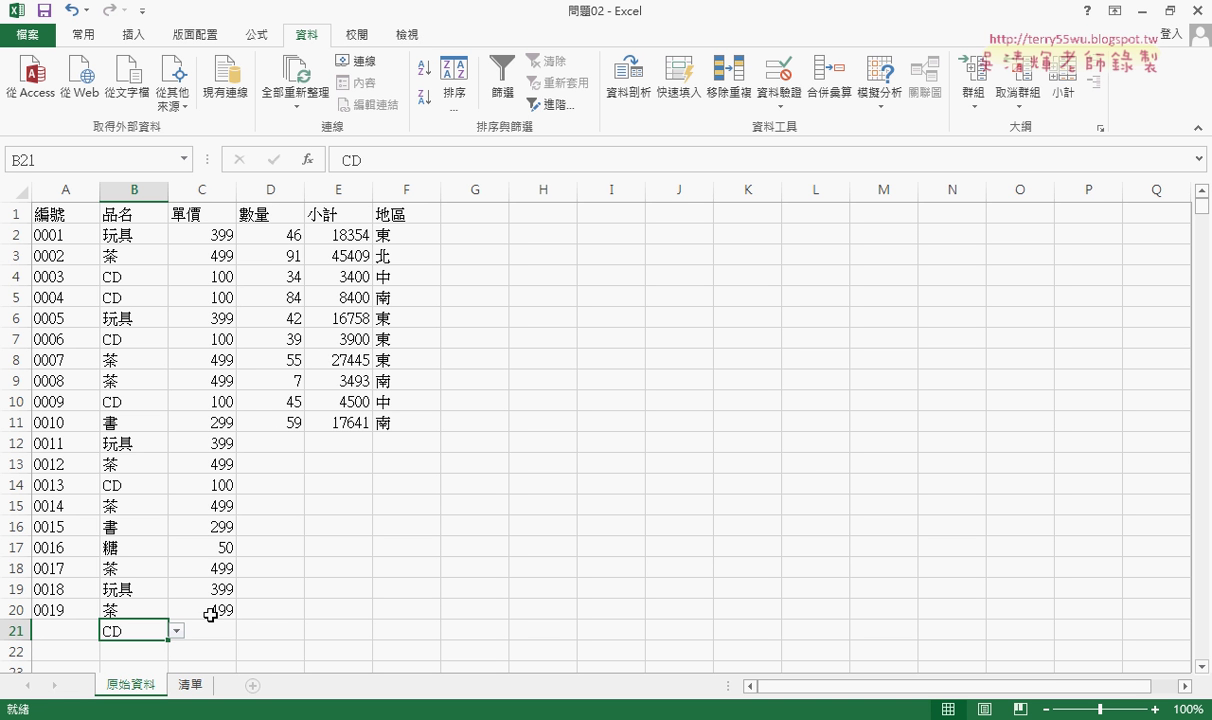
click(211, 610)
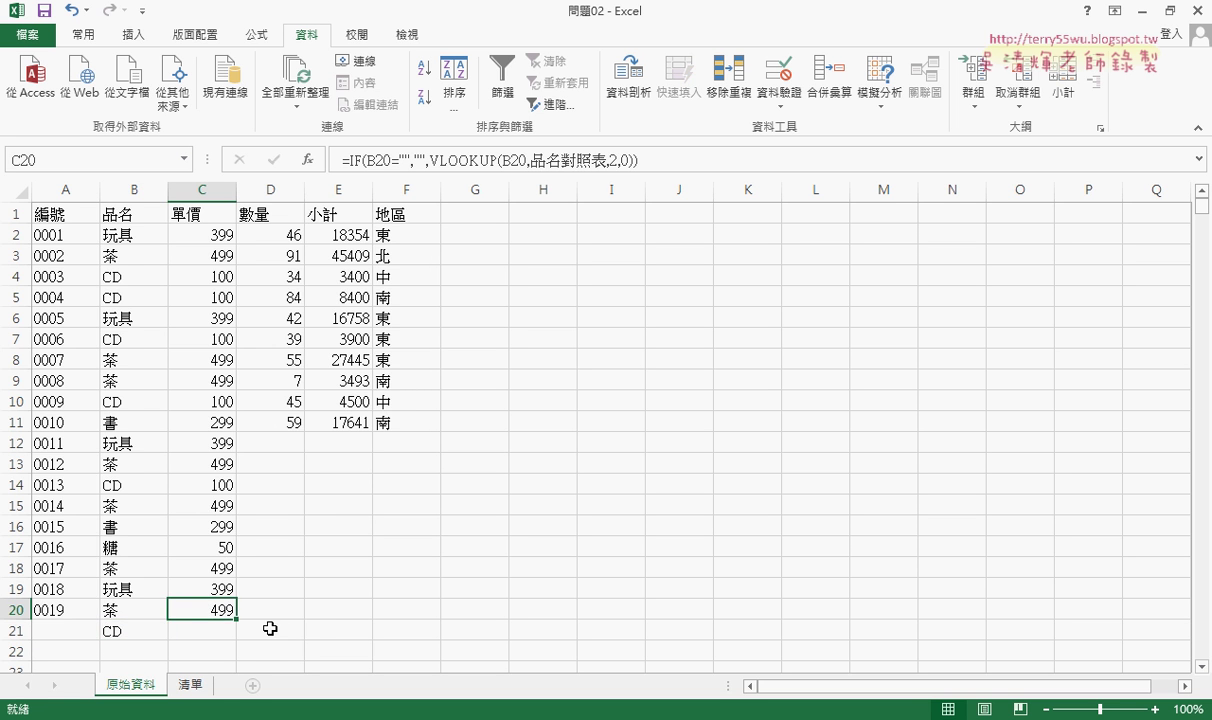
scroll(316, 628, down, 2)
scroll(263, 460, down, 1)
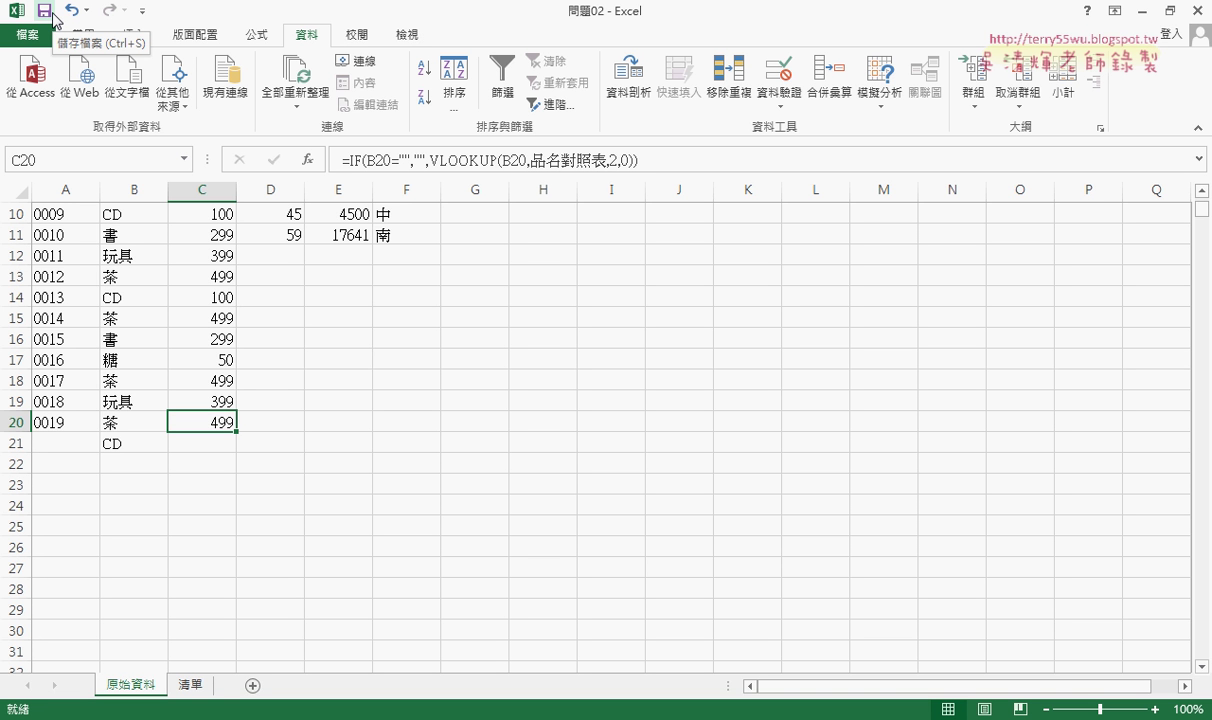
scroll(6, 100, up, 2)
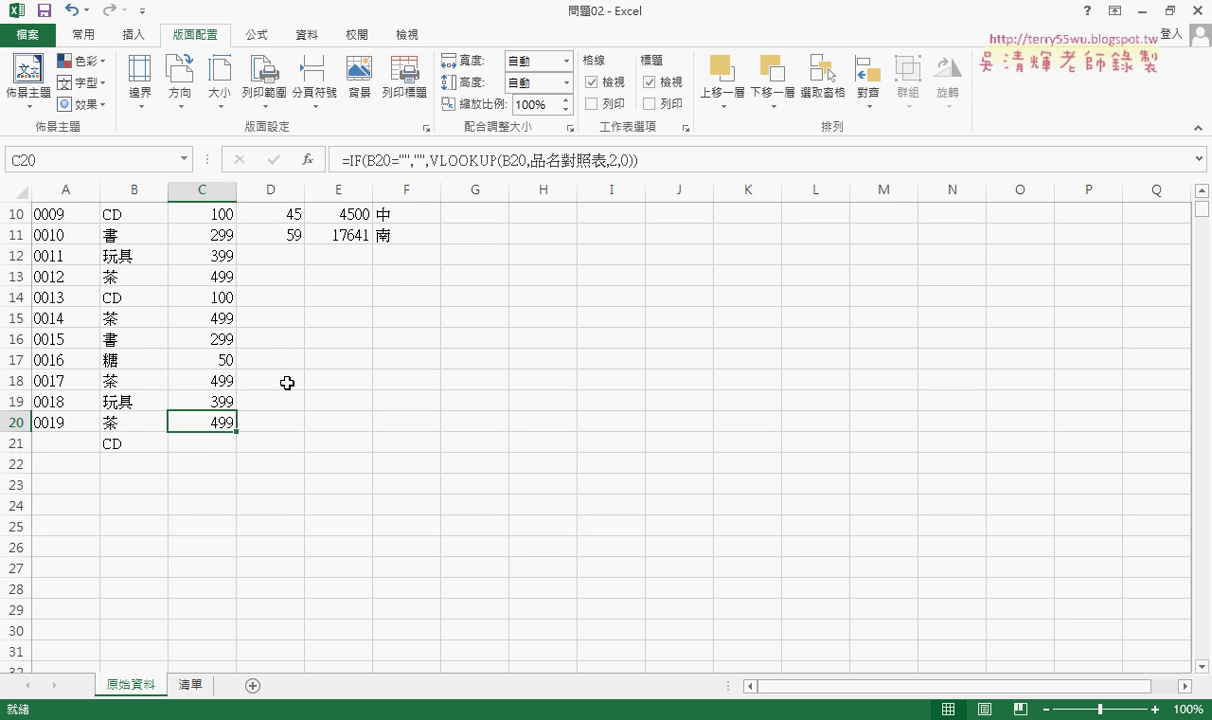
scroll(265, 365, up, 2)
click(216, 403)
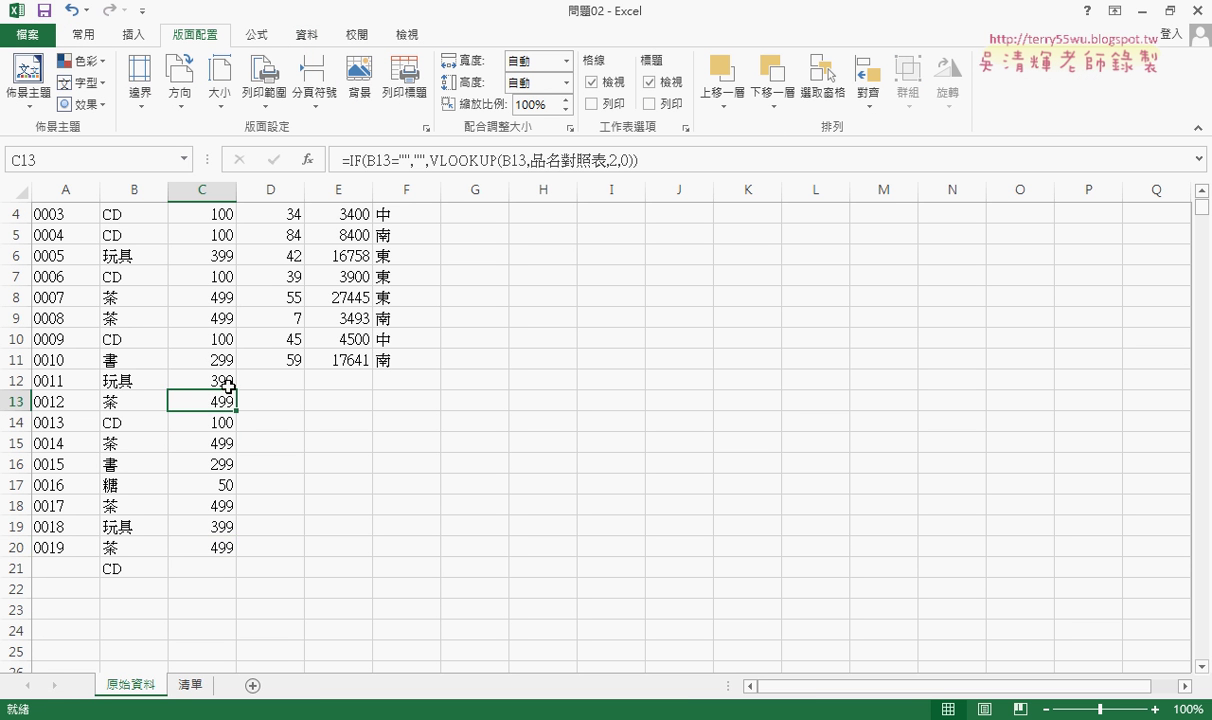
click(214, 381)
click(213, 399)
click(220, 381)
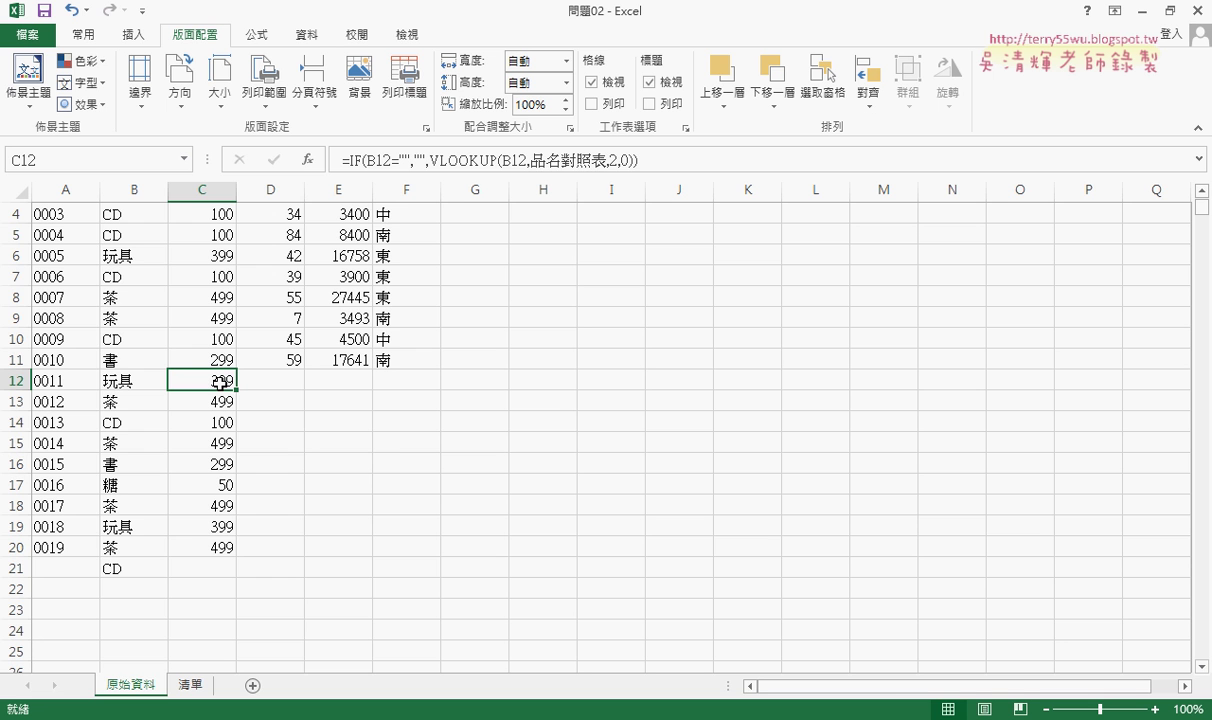
click(120, 189)
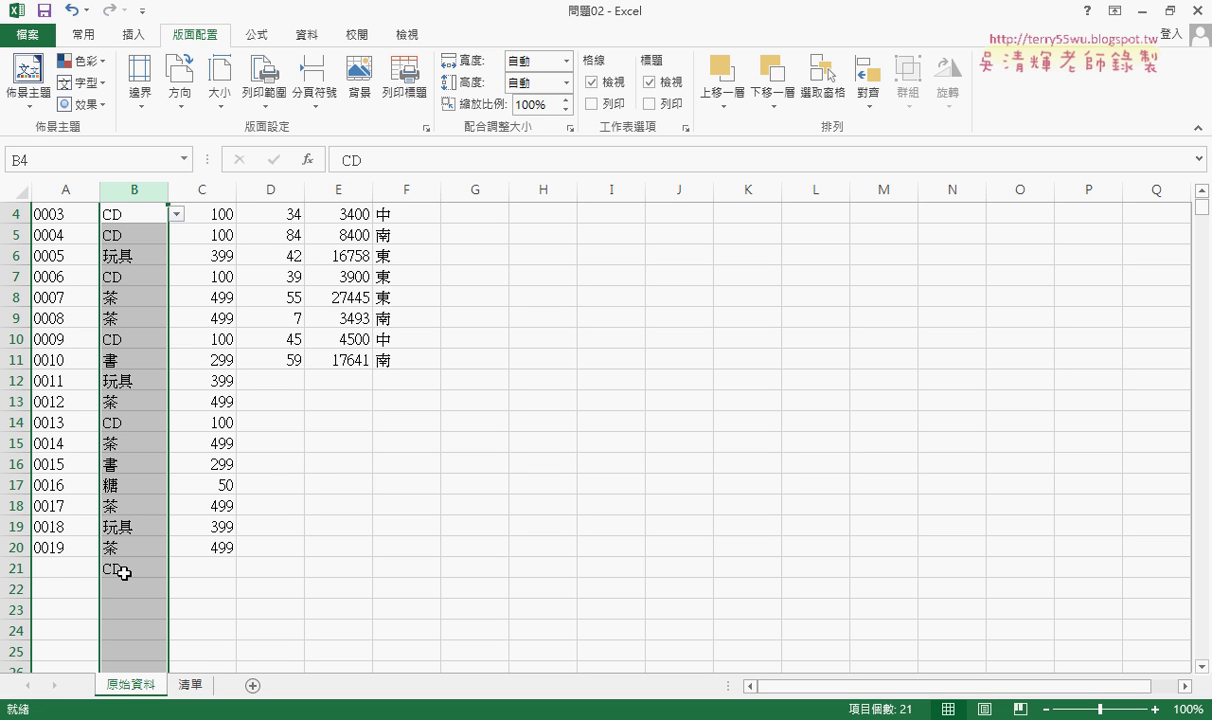
click(59, 570)
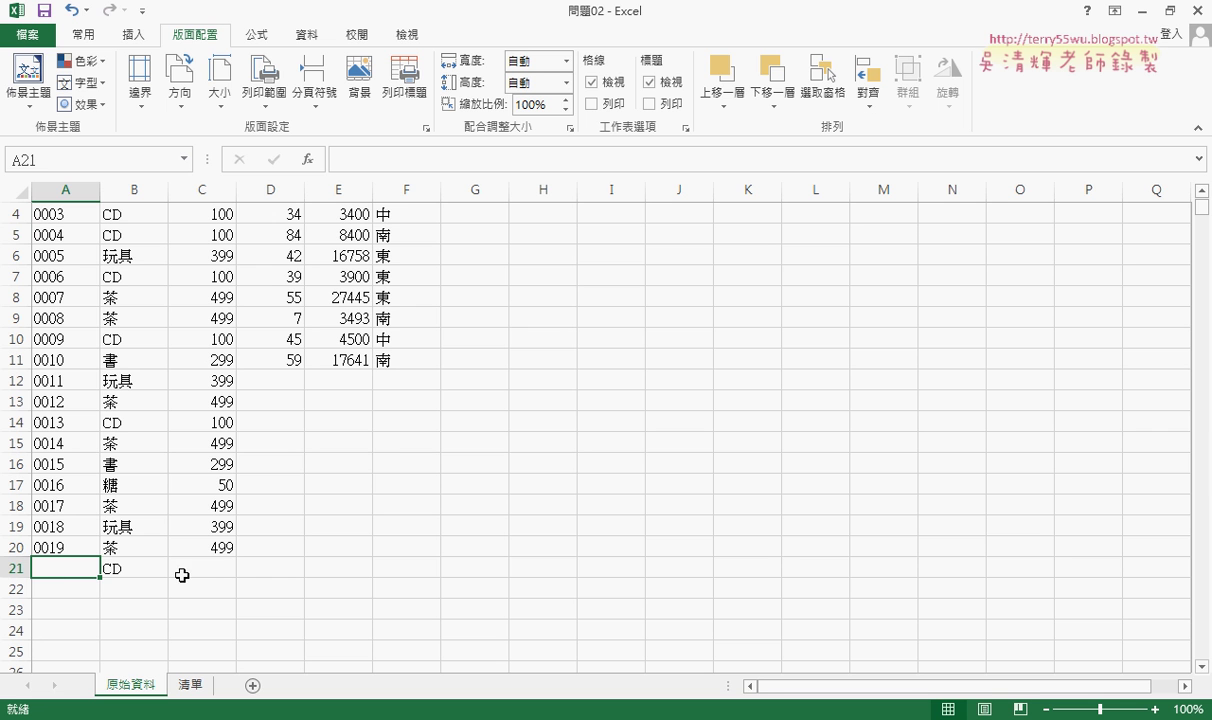
click(213, 570)
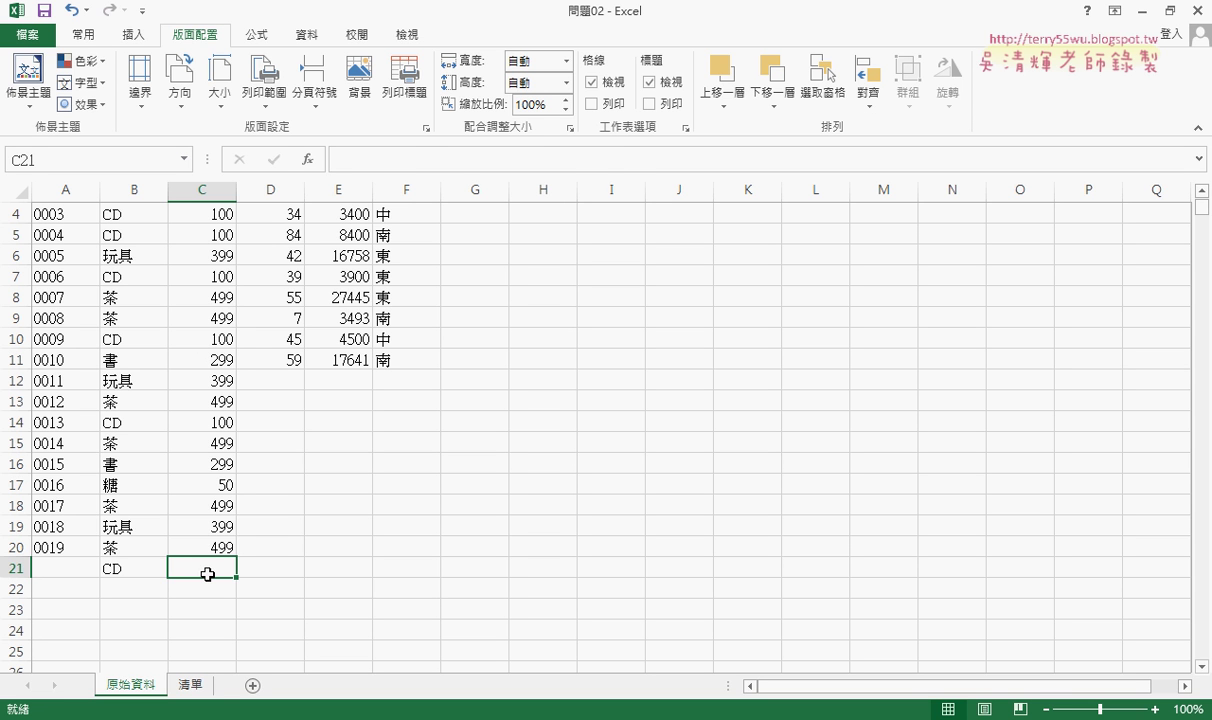
click(212, 548)
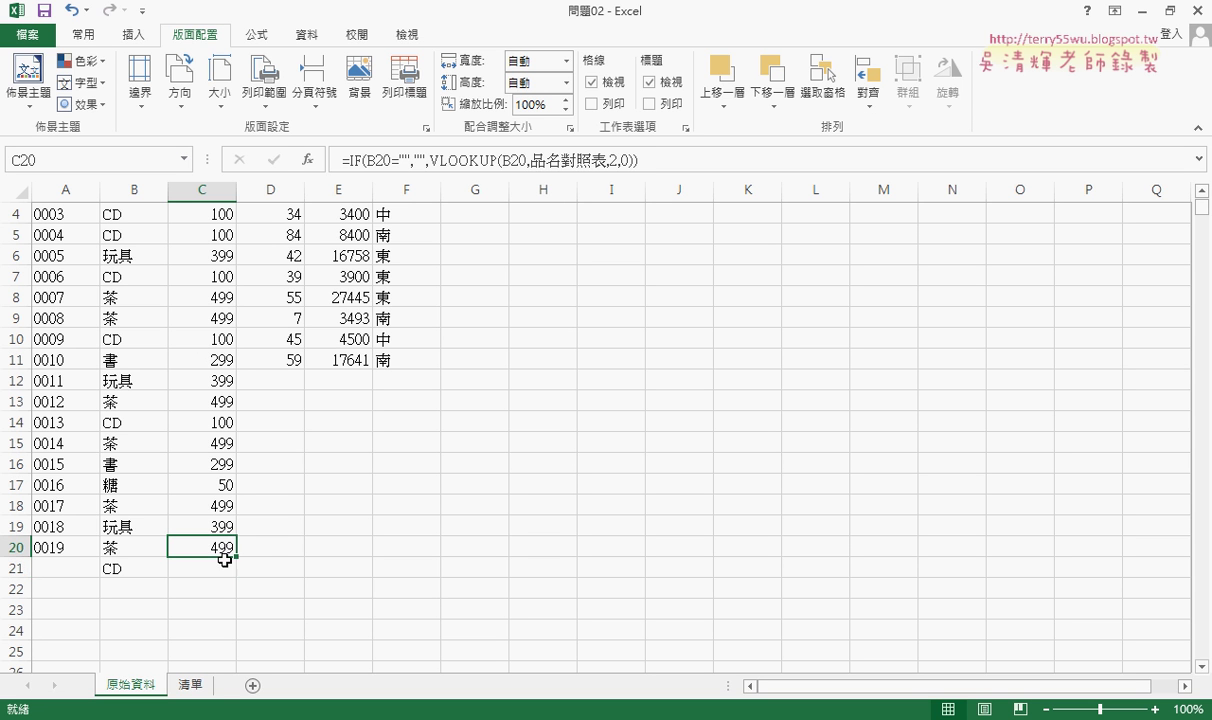
- Copy the IF/VLOOKUP price formula in column C down to row 100
mouse_move(237, 555)
mouse_down()
mouse_move(234, 706)
mouse_move(241, 555)
mouse_move(218, 290)
mouse_up()
scroll(222, 300, up, 4)
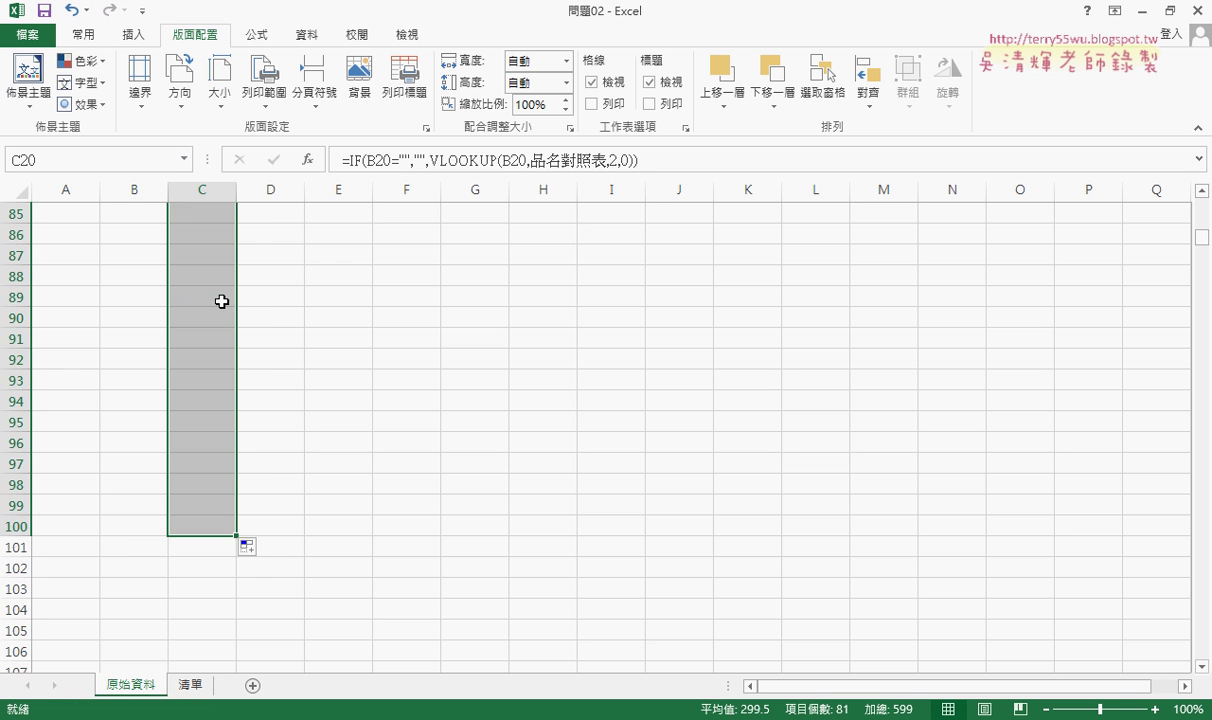
scroll(222, 300, up, 8)
scroll(222, 300, up, 6)
scroll(222, 301, up, 10)
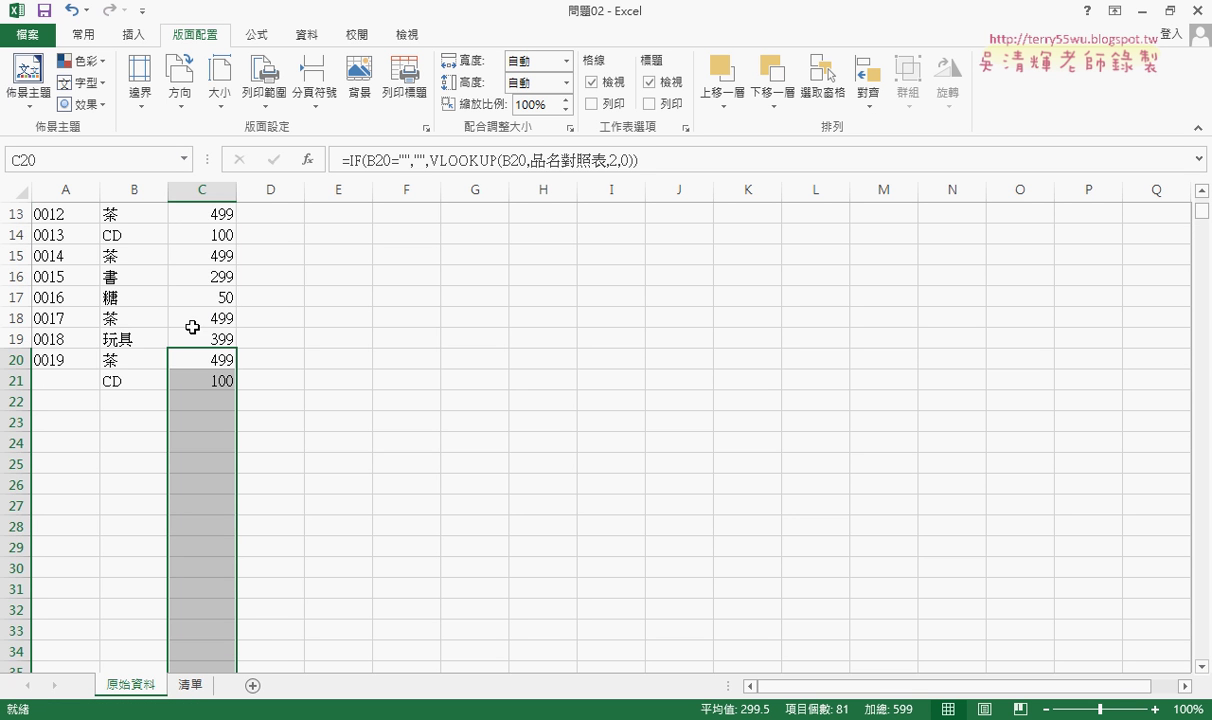
- Extend A20's numbering formula down to row 100 and check the first empty row's price cell
click(92, 360)
drag(92, 360, 66, 662)
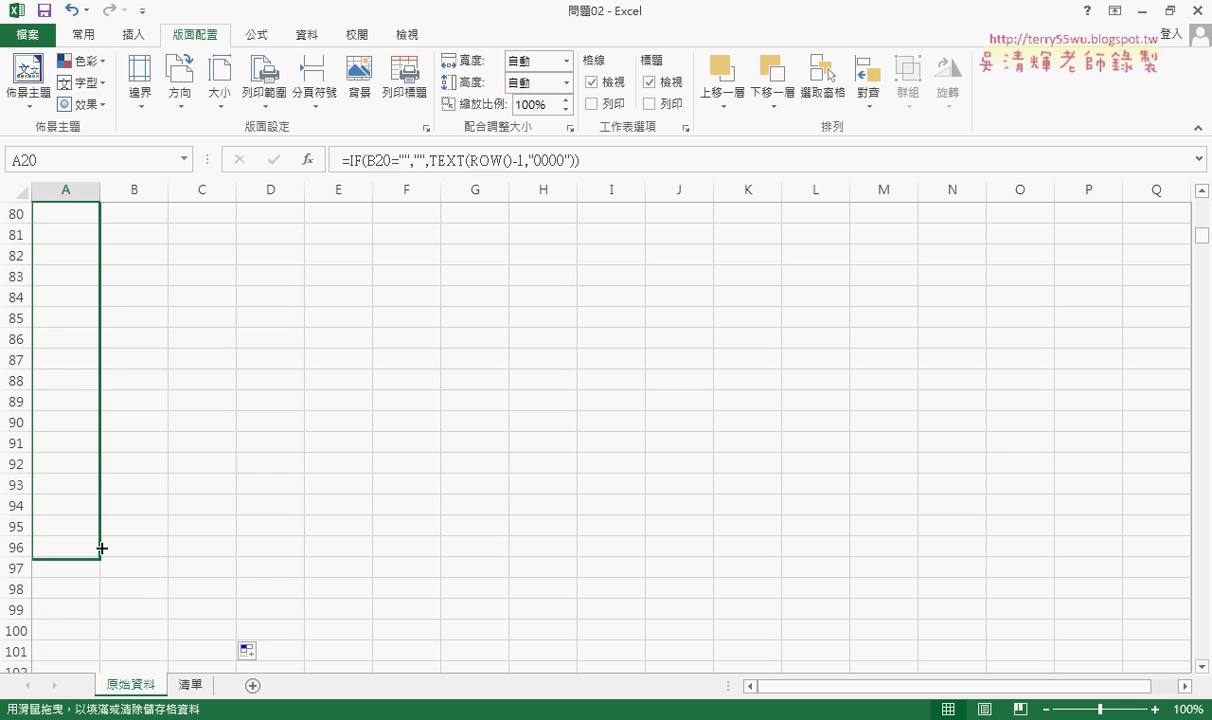
drag(66, 662, 108, 629)
scroll(228, 601, up, 5)
scroll(228, 601, up, 4)
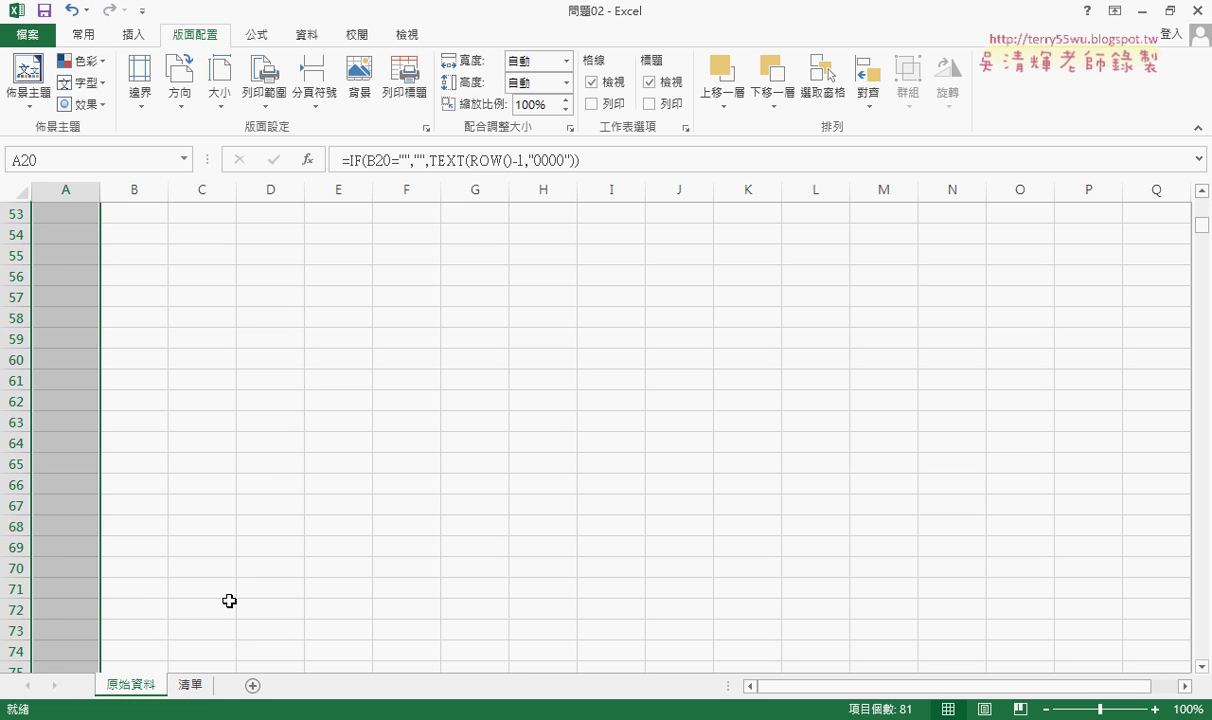
scroll(228, 601, up, 8)
scroll(228, 601, up, 4)
scroll(228, 601, up, 4)
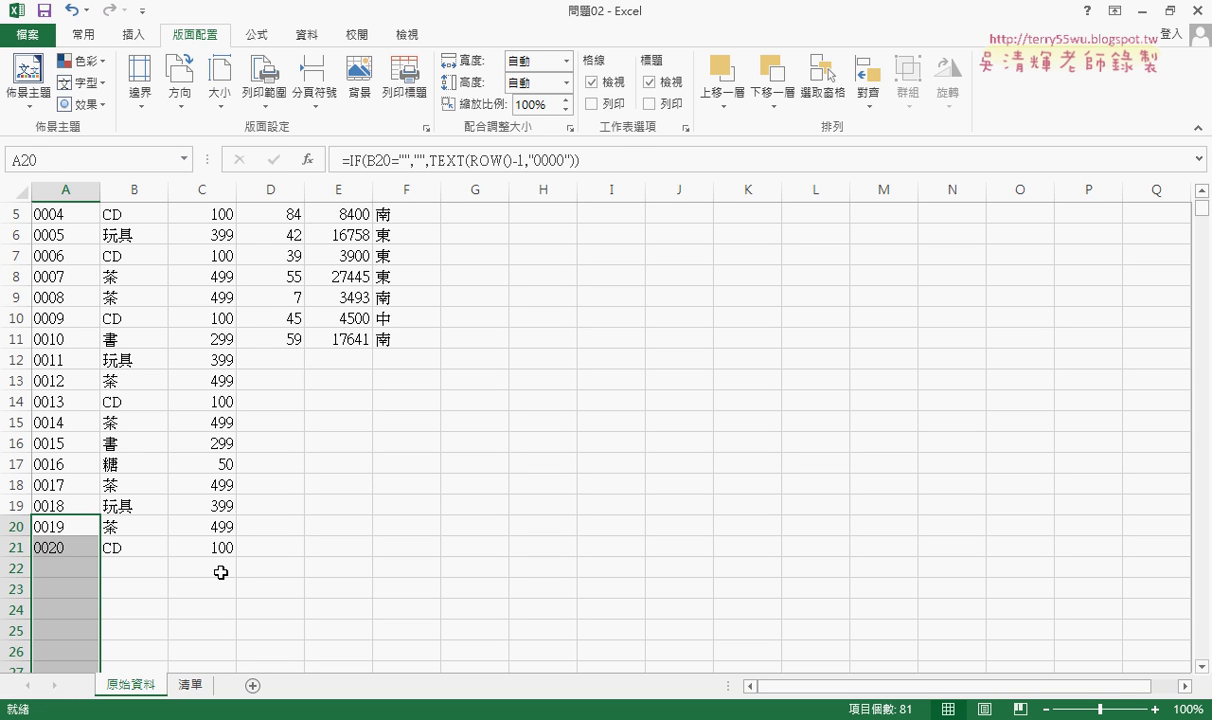
click(220, 572)
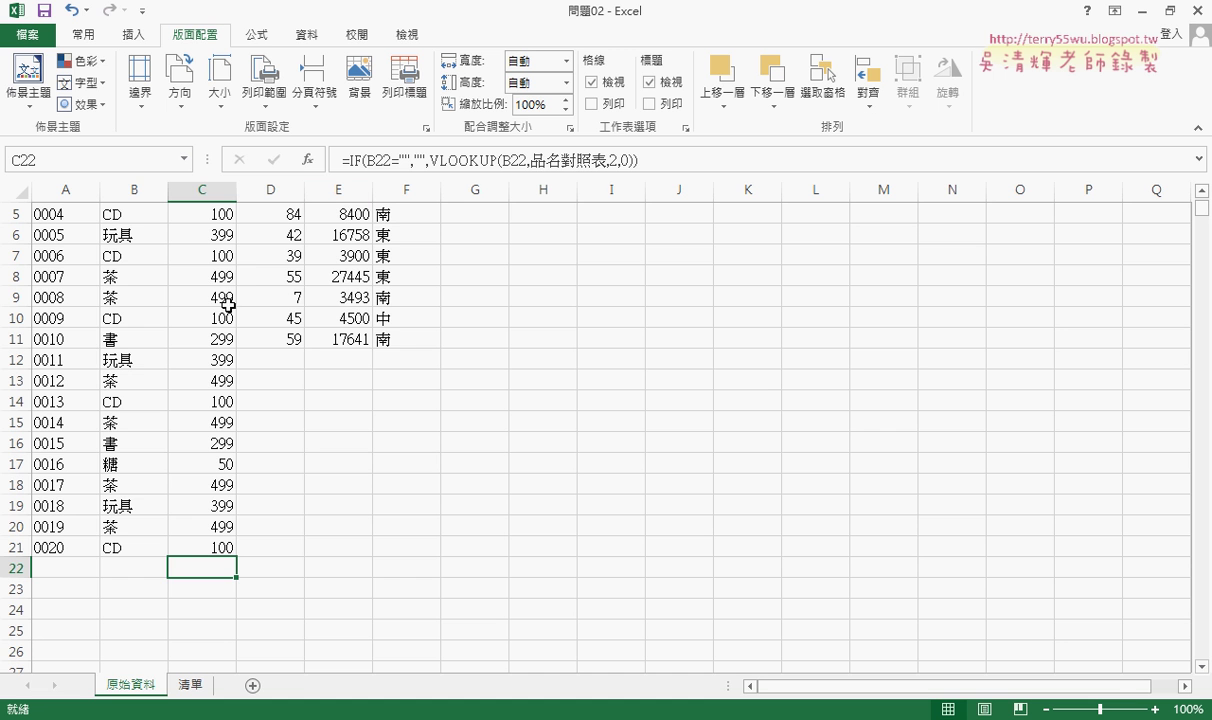
click(70, 185)
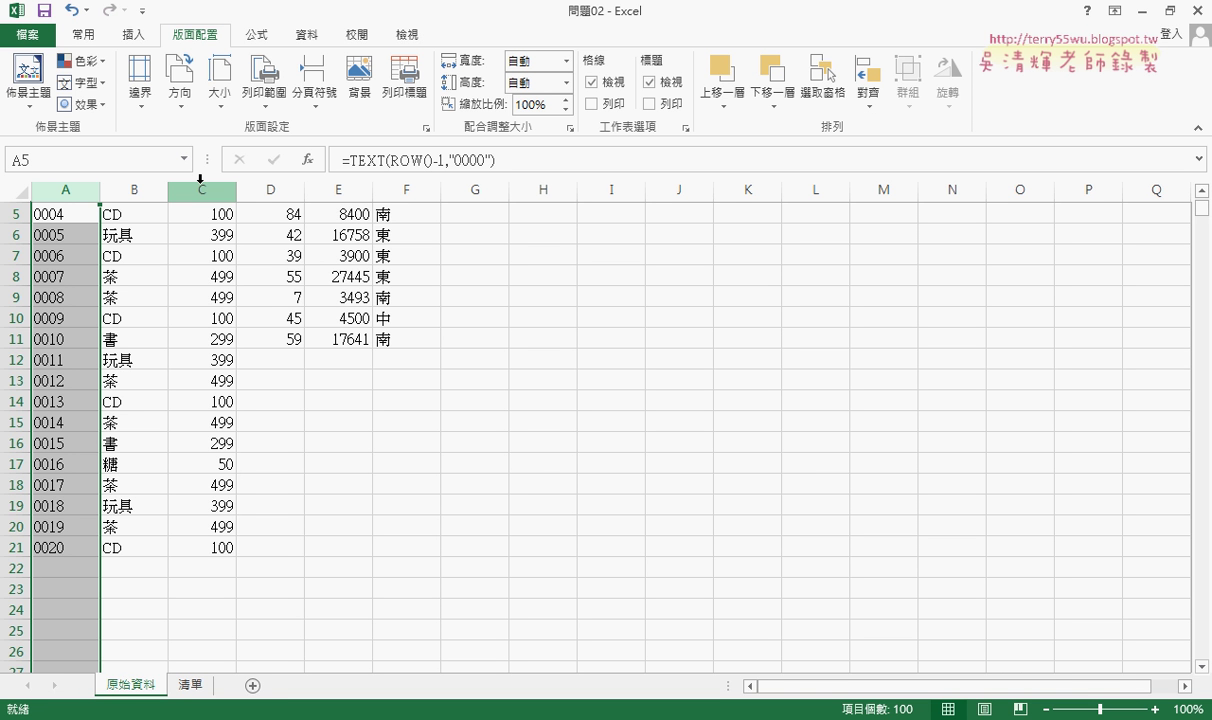
click(220, 568)
drag(220, 568, 217, 626)
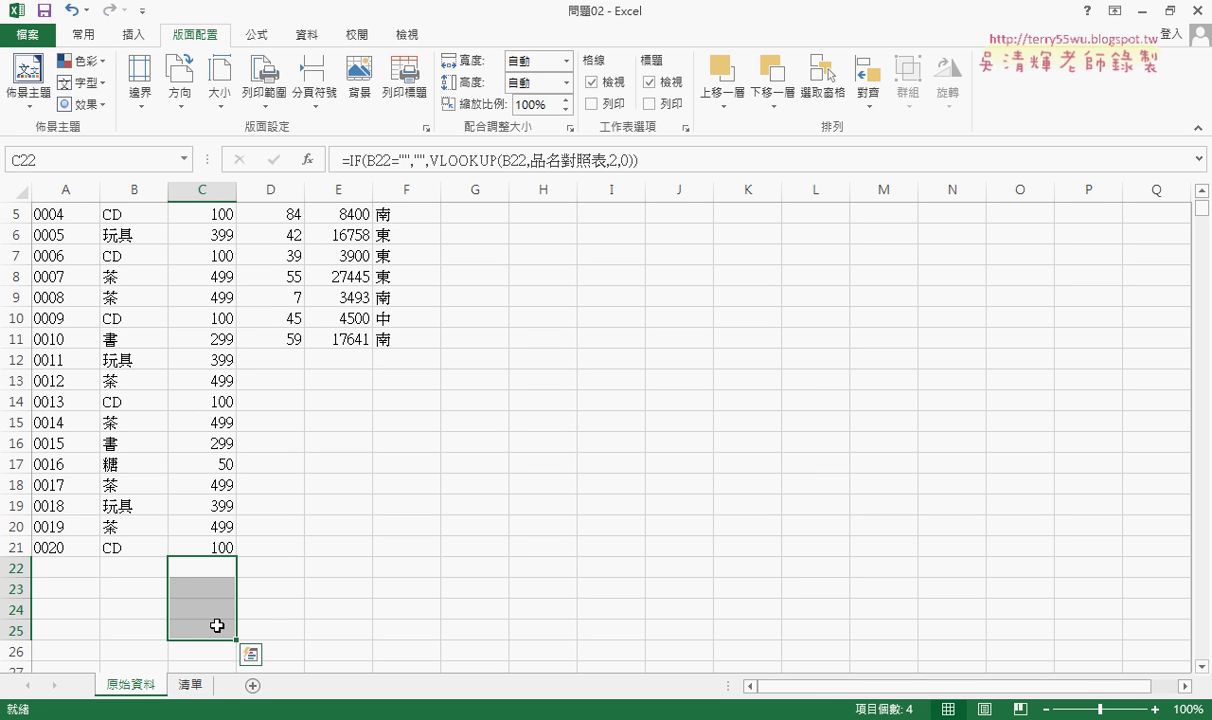
key(Delete)
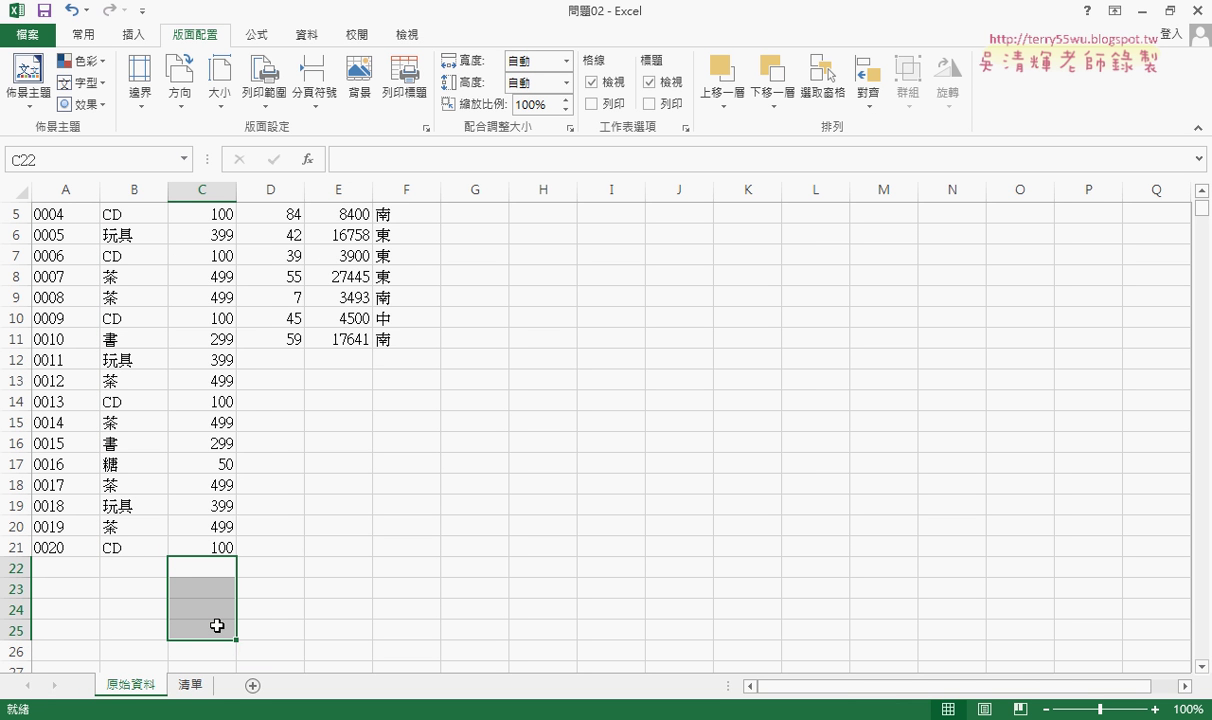
click(152, 567)
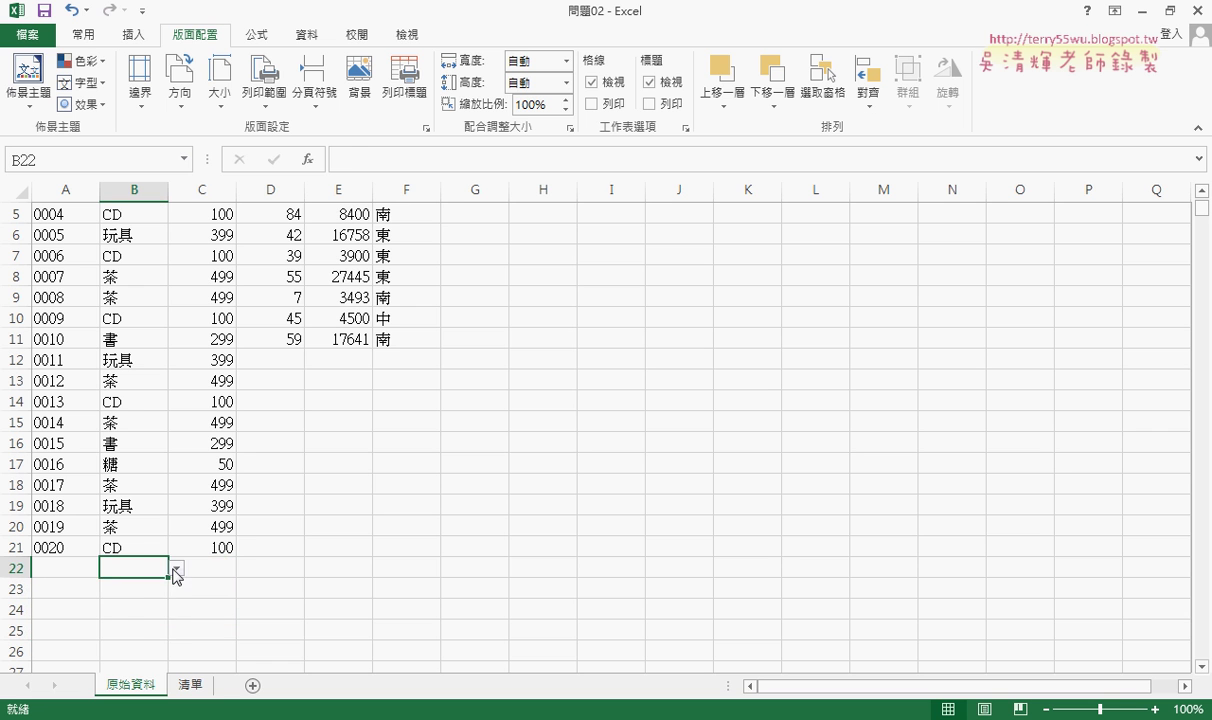
click(176, 568)
click(146, 600)
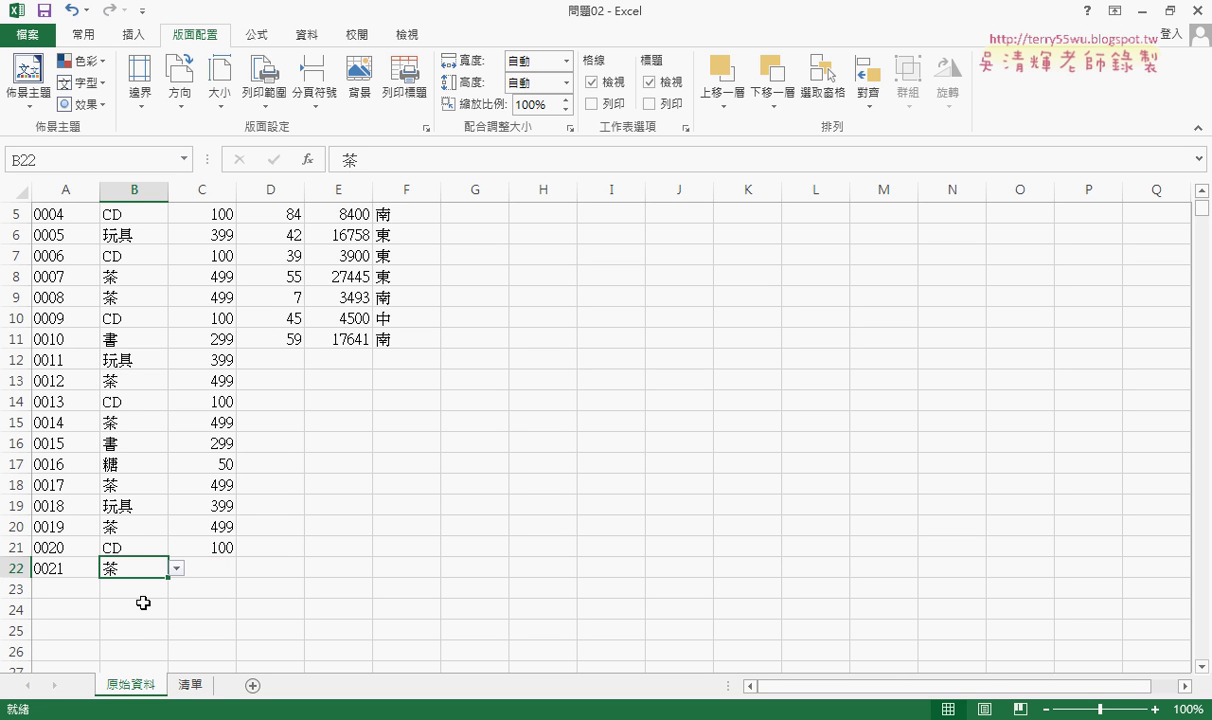
key(ctrl+z)
key(ctrl+z)
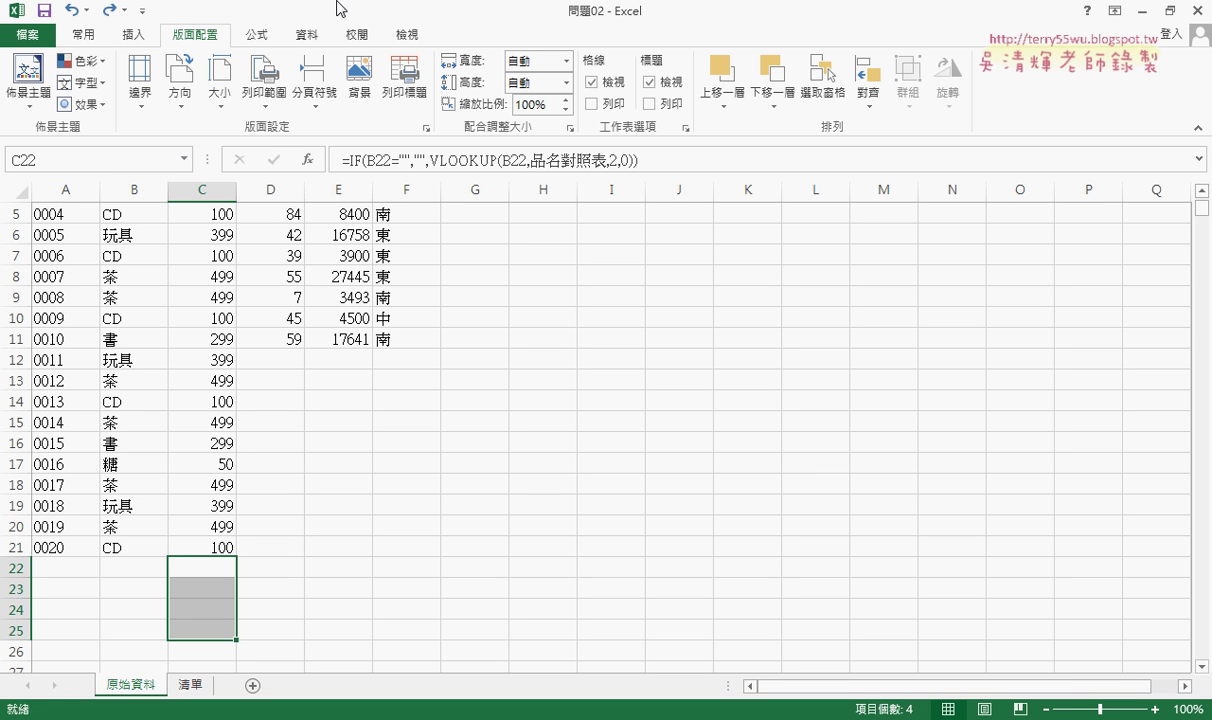
click(21, 194)
- Set all cells on the sheet to Locked and Hidden in Format Cells' Protection options
right_click(537, 322)
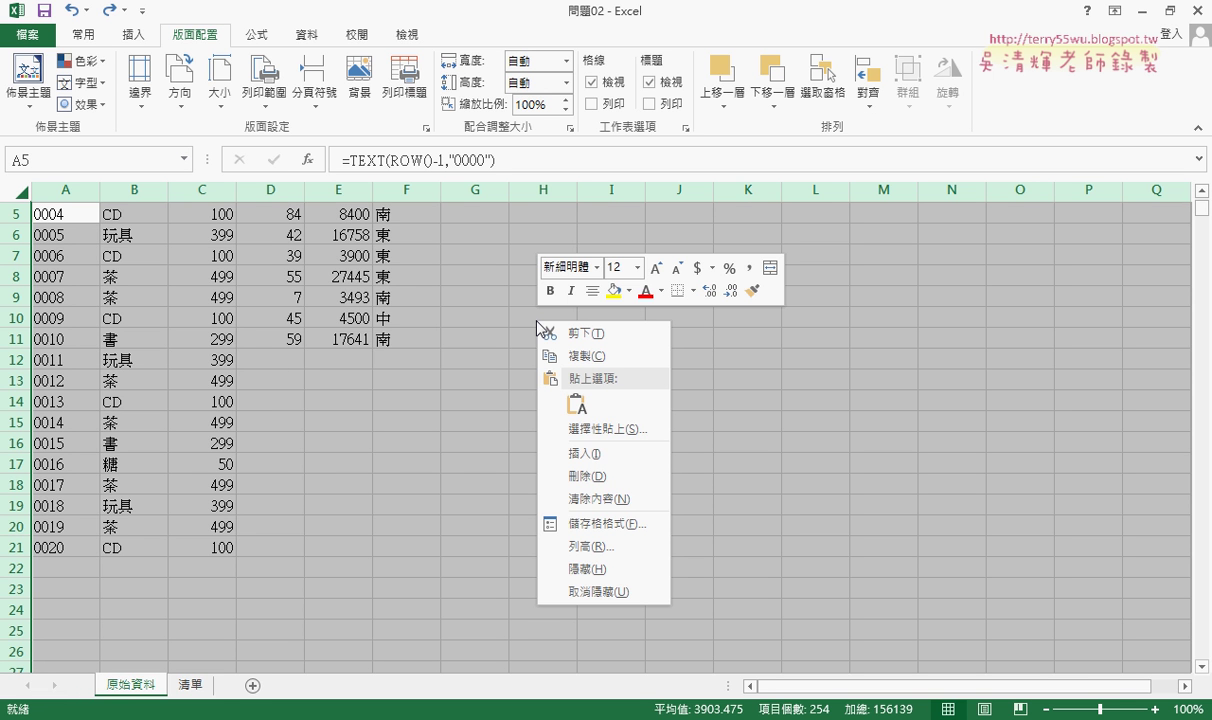
click(595, 524)
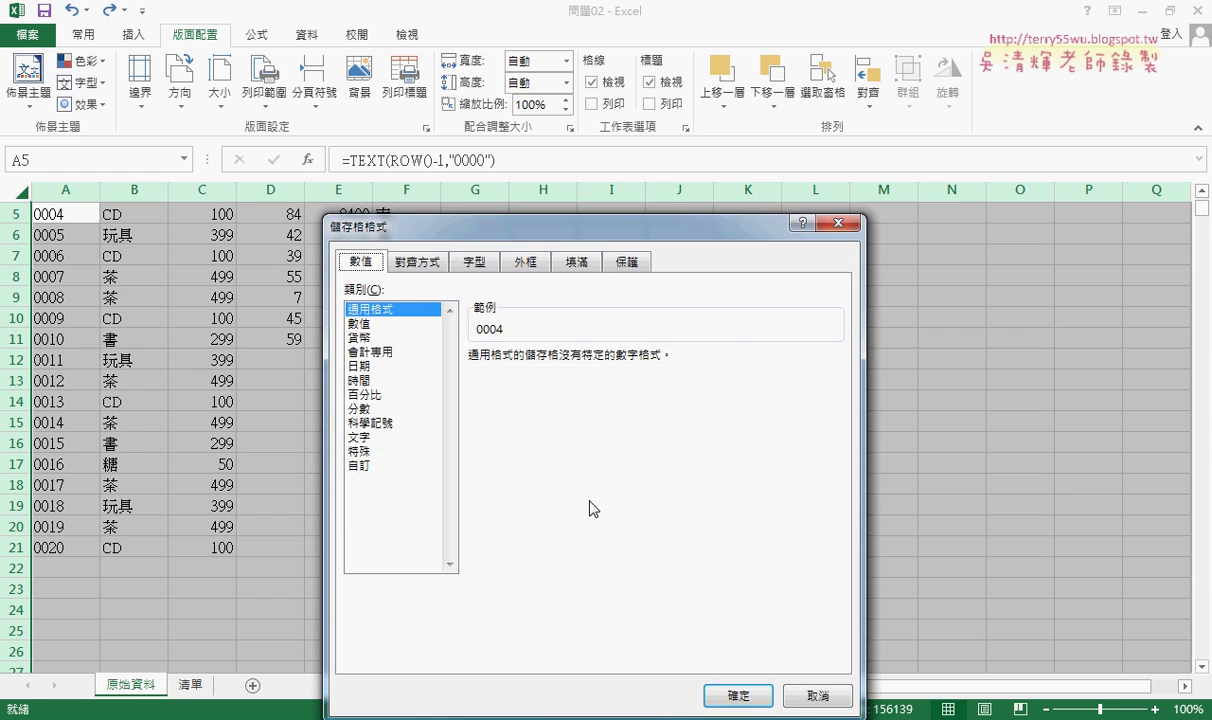
drag(601, 238, 737, 112)
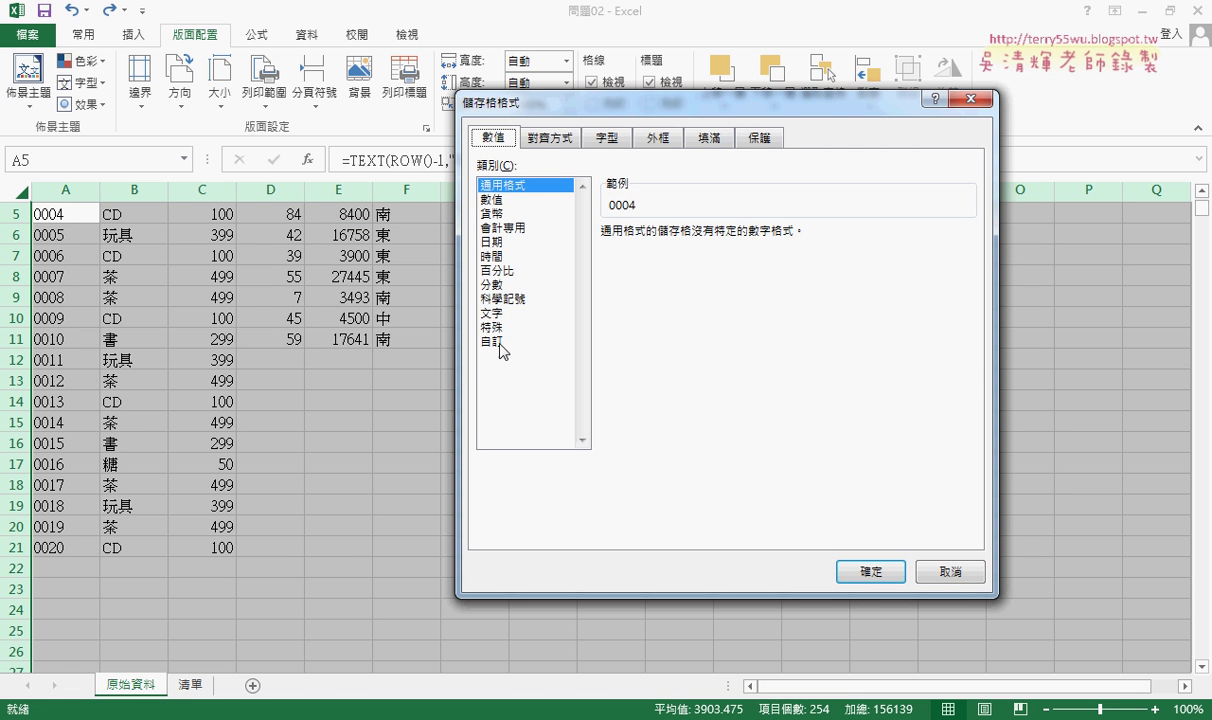
click(762, 140)
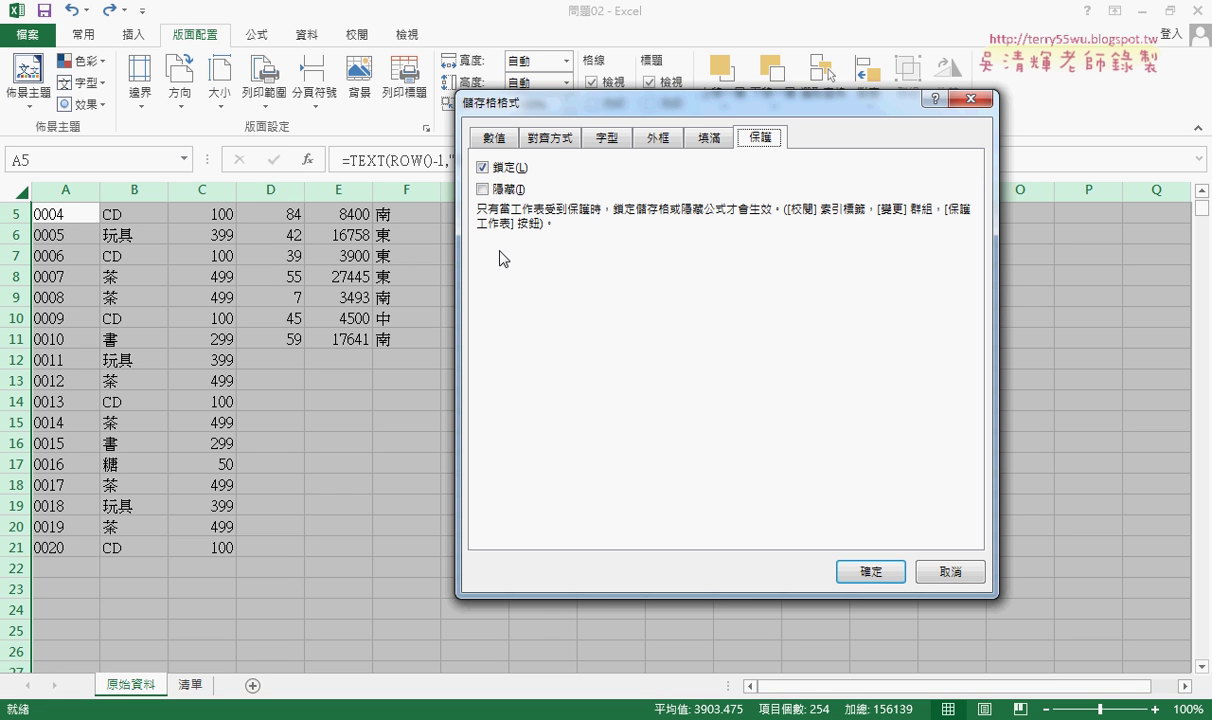
click(482, 189)
click(871, 572)
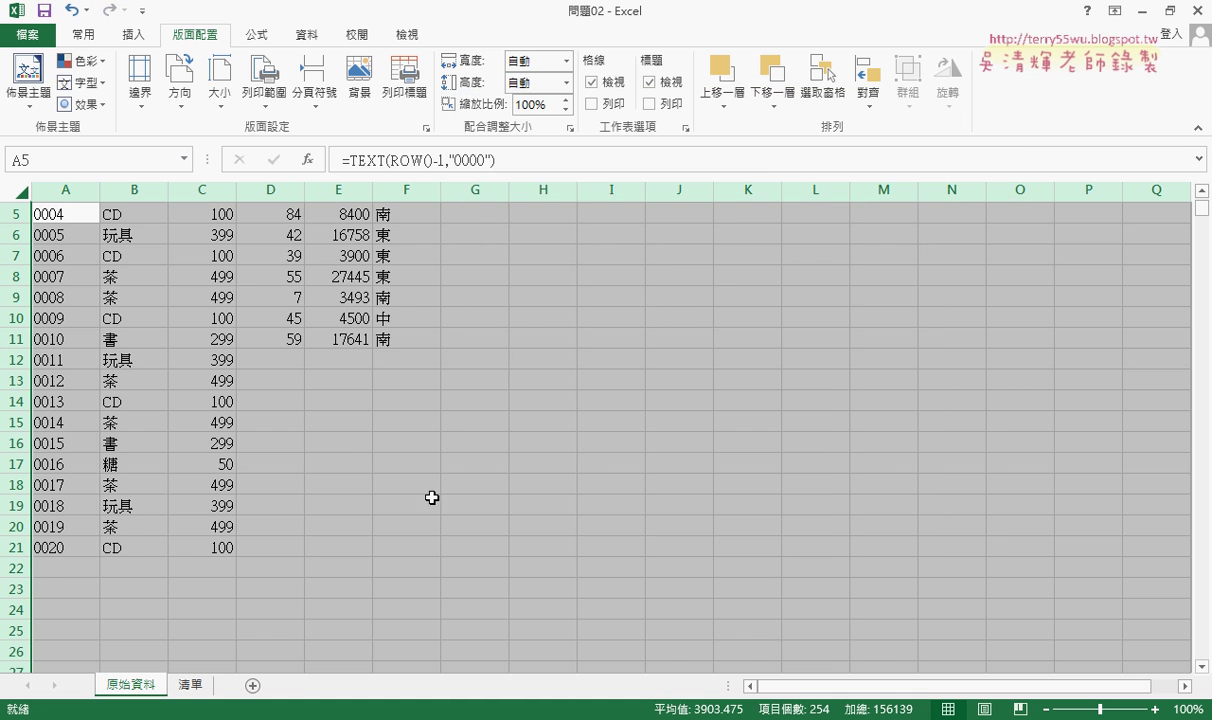
scroll(352, 441, up, 2)
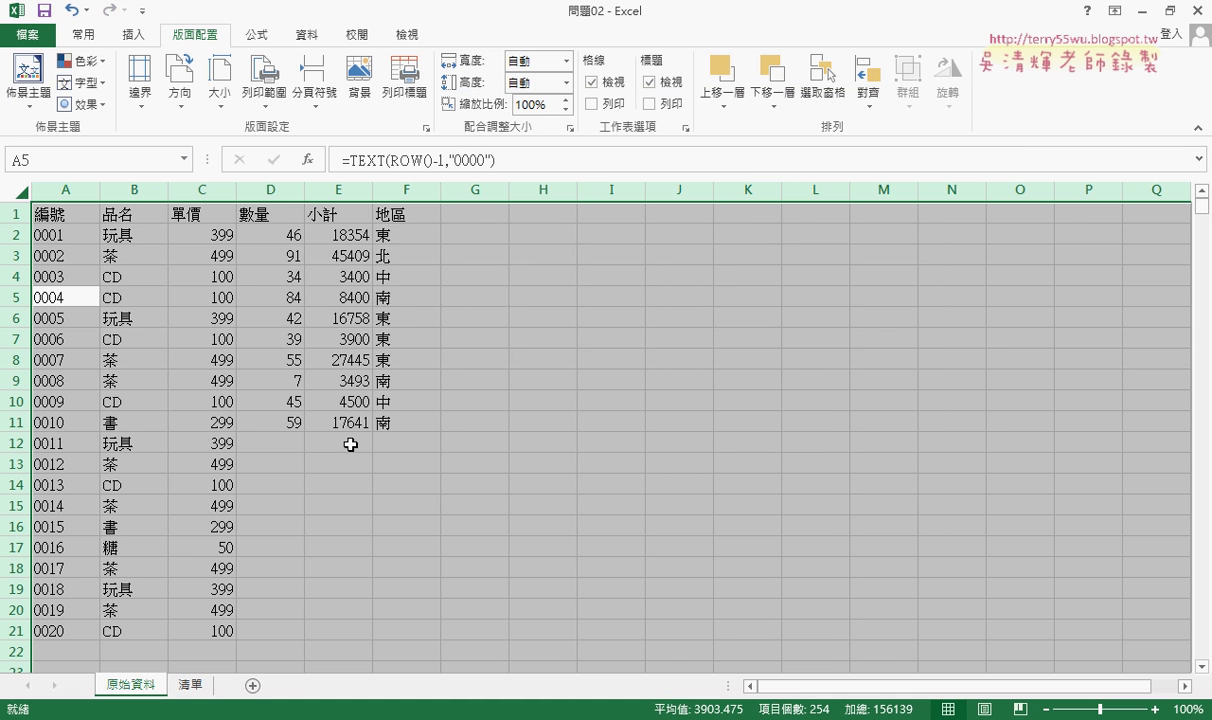
- Clear Locked and Hidden for columns B (品名), D (數量) and F (地區)
click(131, 186)
ctrl+click(271, 185)
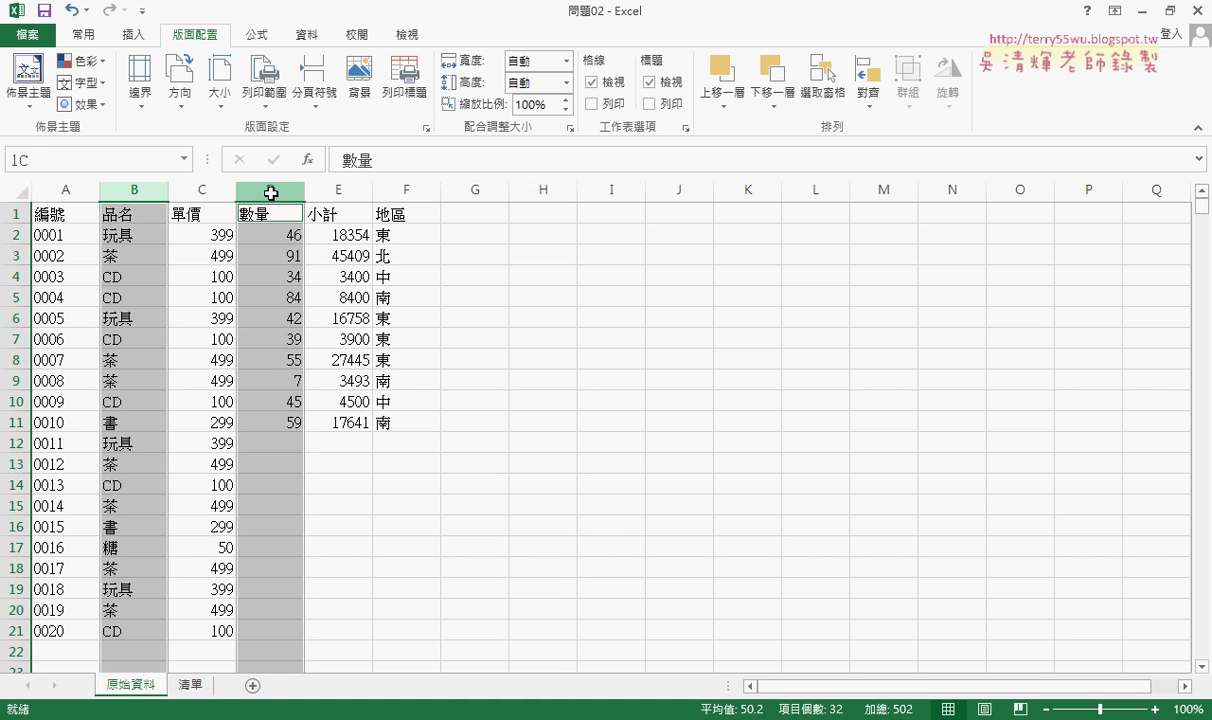
ctrl+click(403, 186)
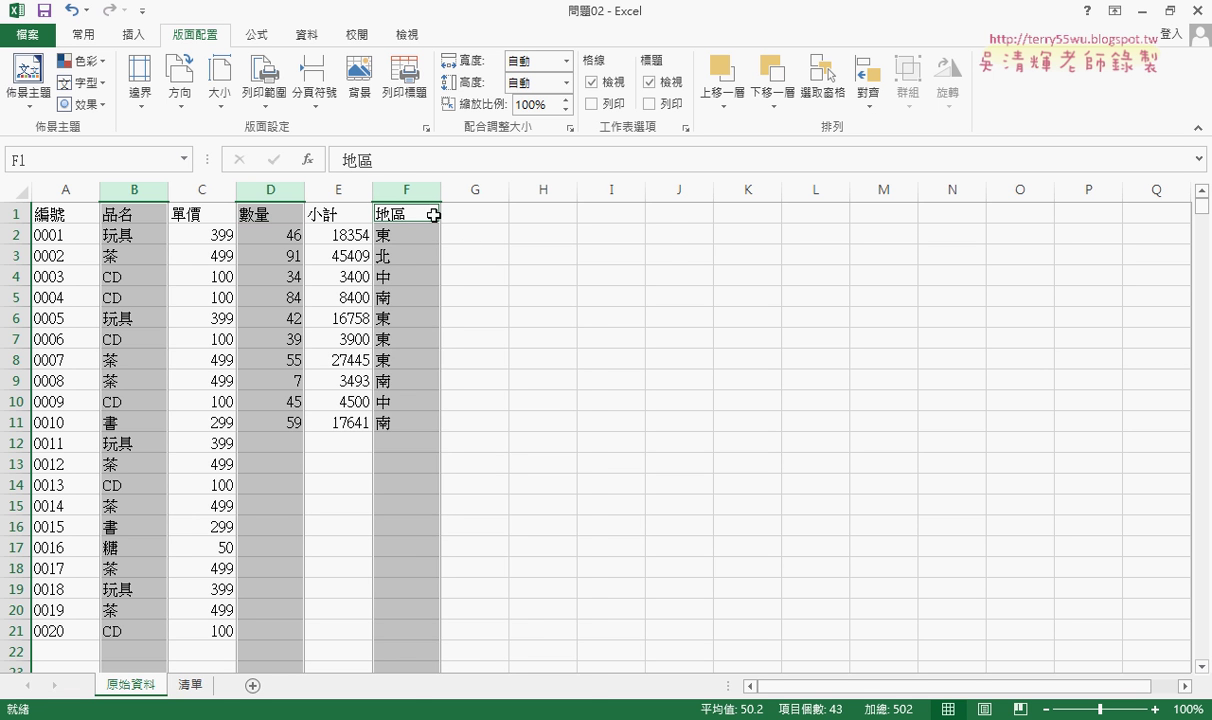
right_click(428, 284)
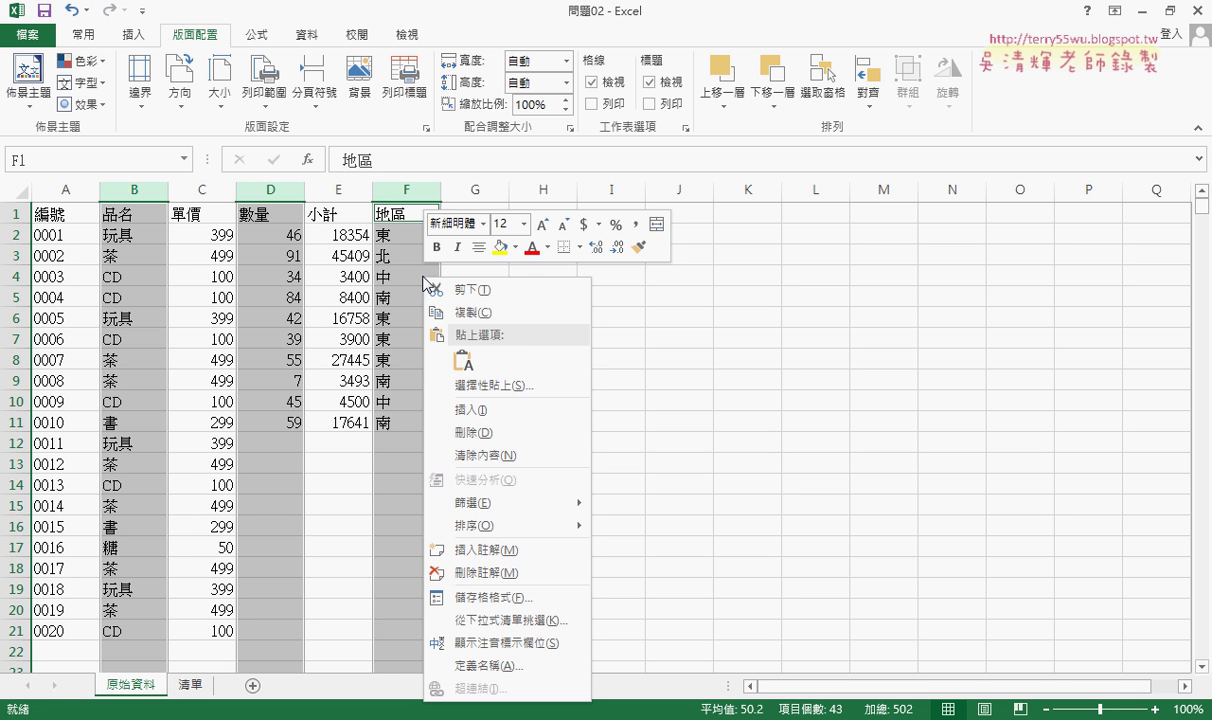
click(470, 597)
drag(438, 228, 687, 195)
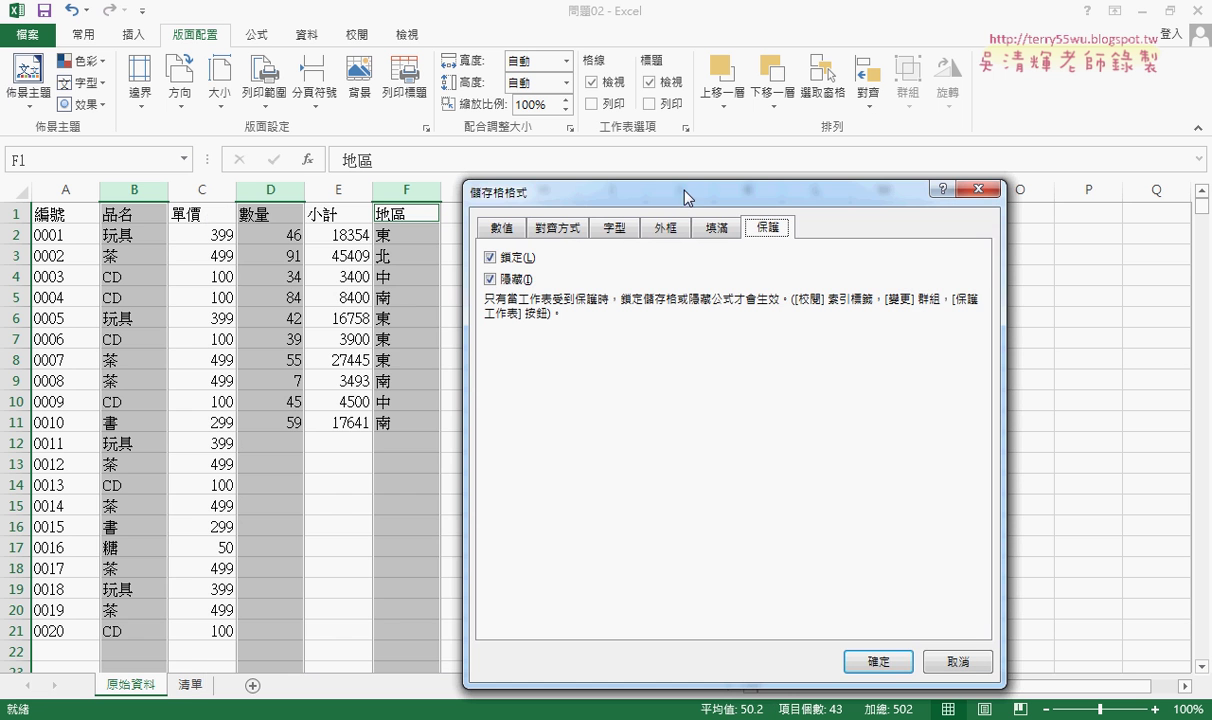
click(490, 257)
click(490, 279)
click(878, 661)
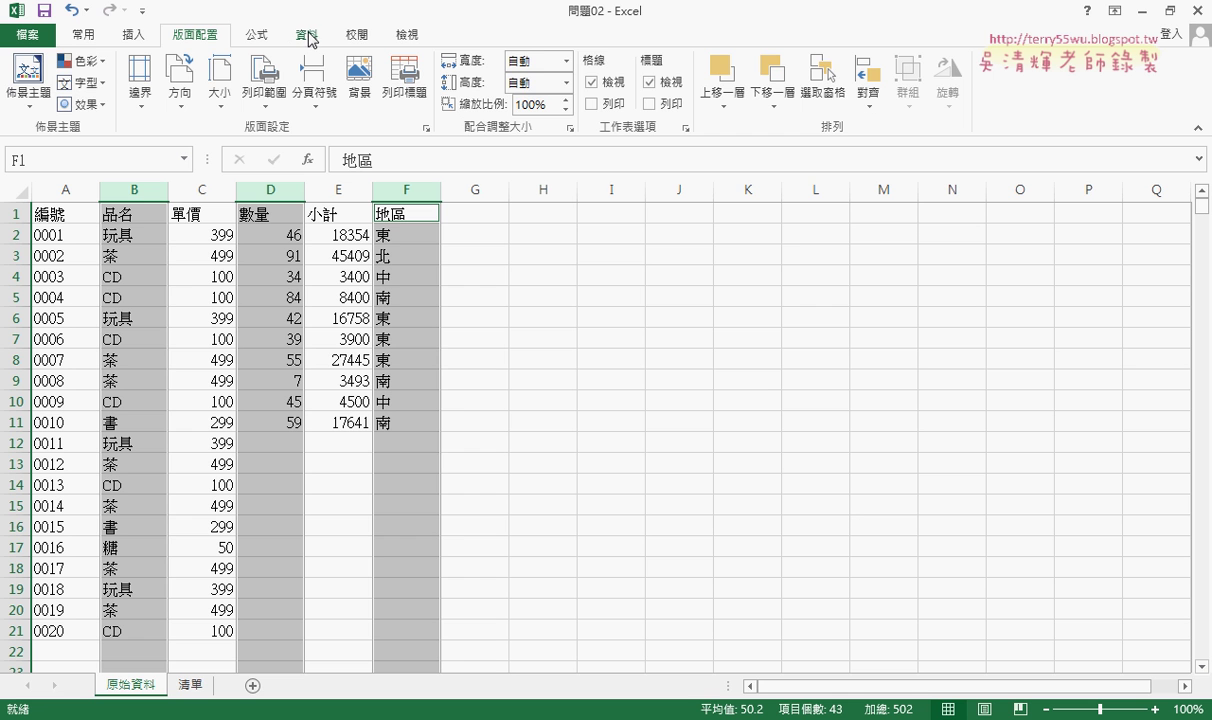
- Protect the sheet from the Review tab, entering and confirming a password
click(338, 36)
click(502, 83)
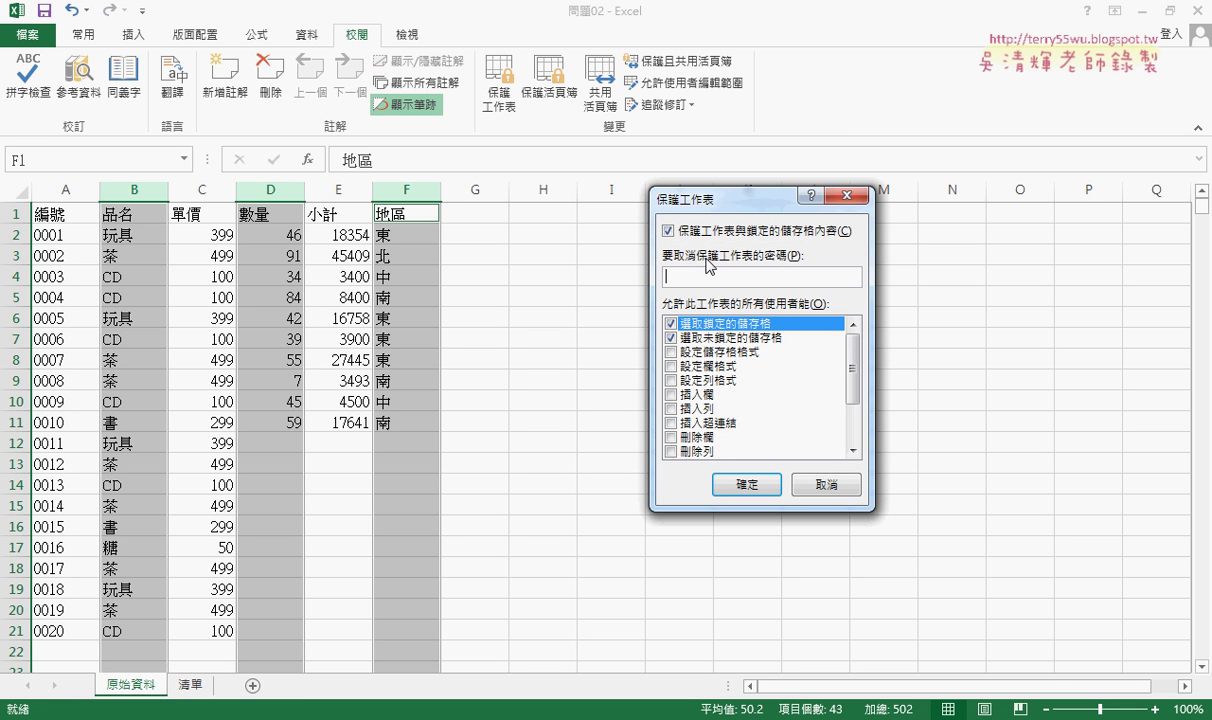
click(747, 484)
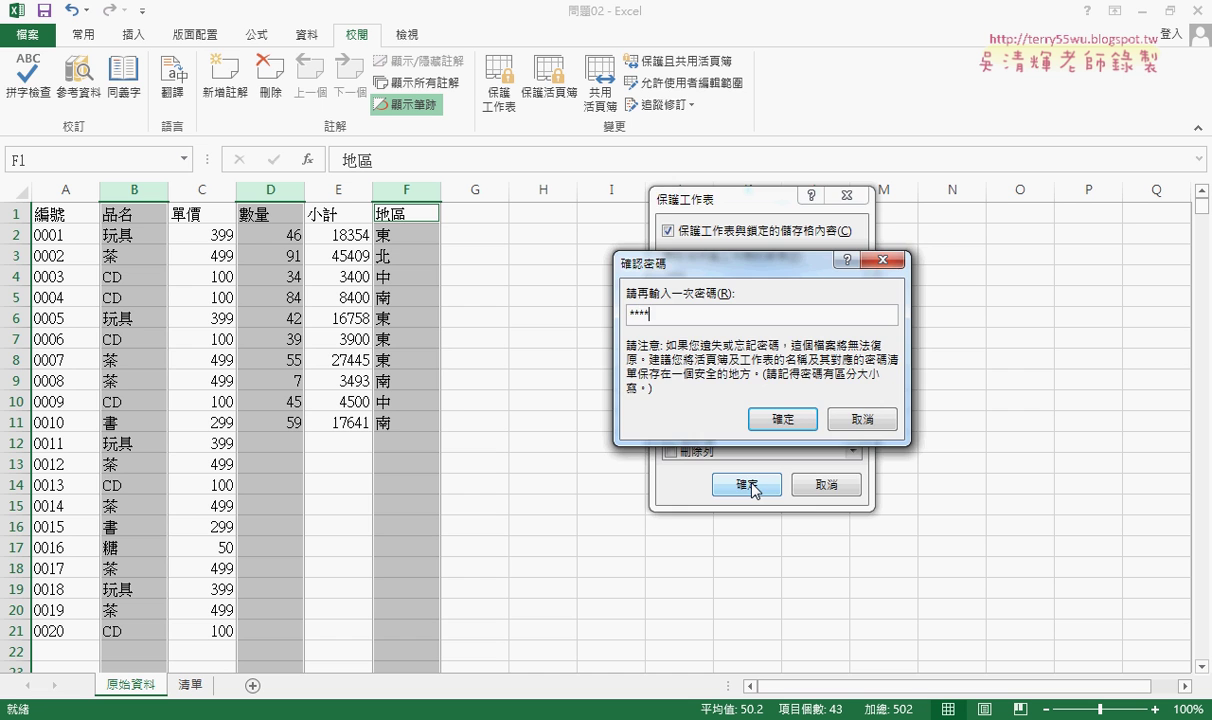
key(Return)
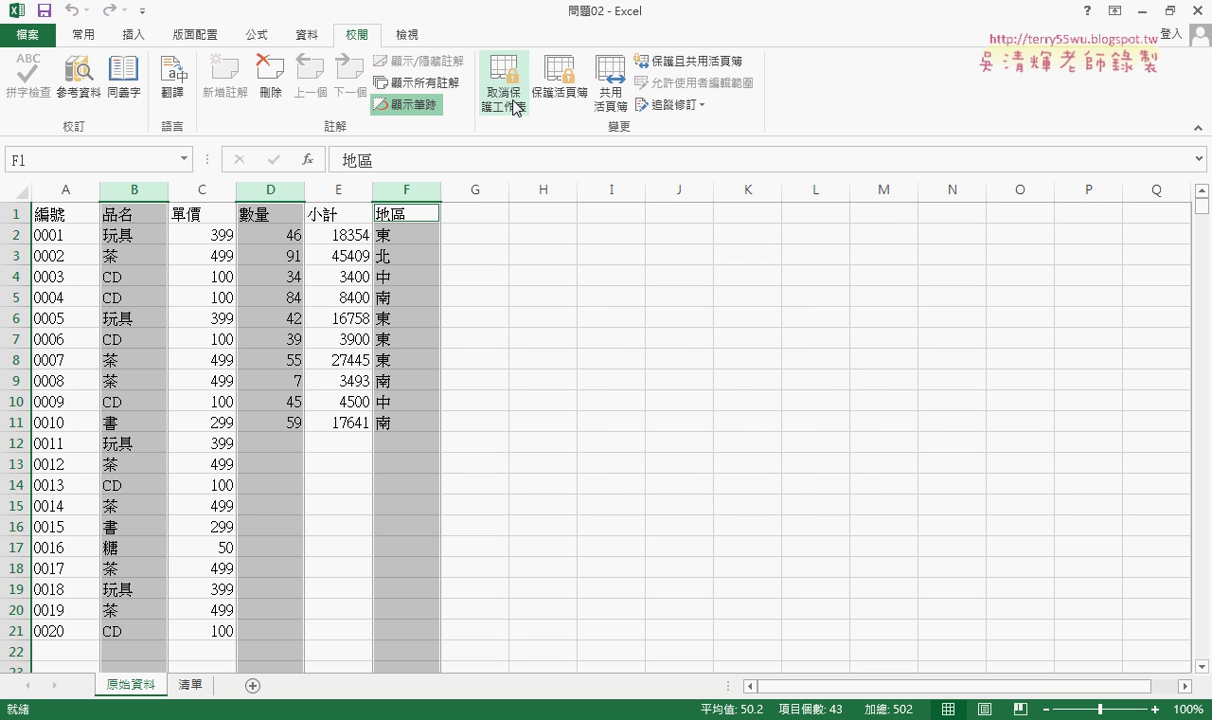
- Verify Unprotect Sheet asks for the password, then cancel to keep protection
click(503, 95)
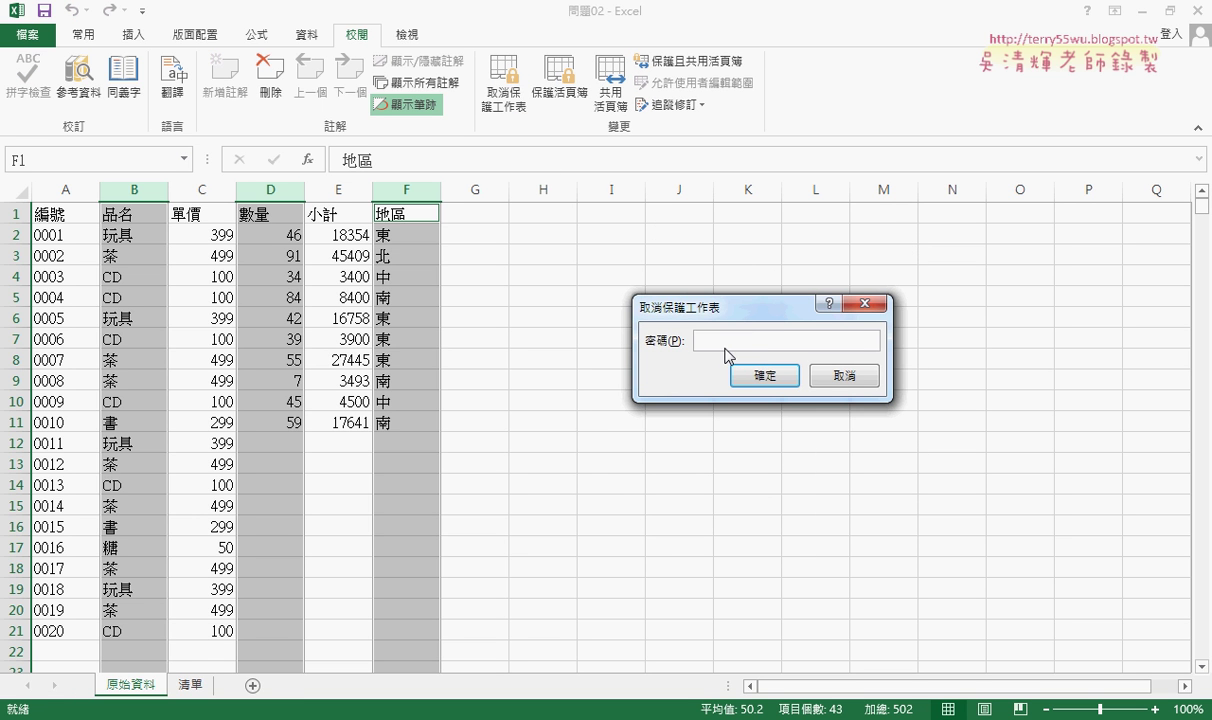
click(842, 378)
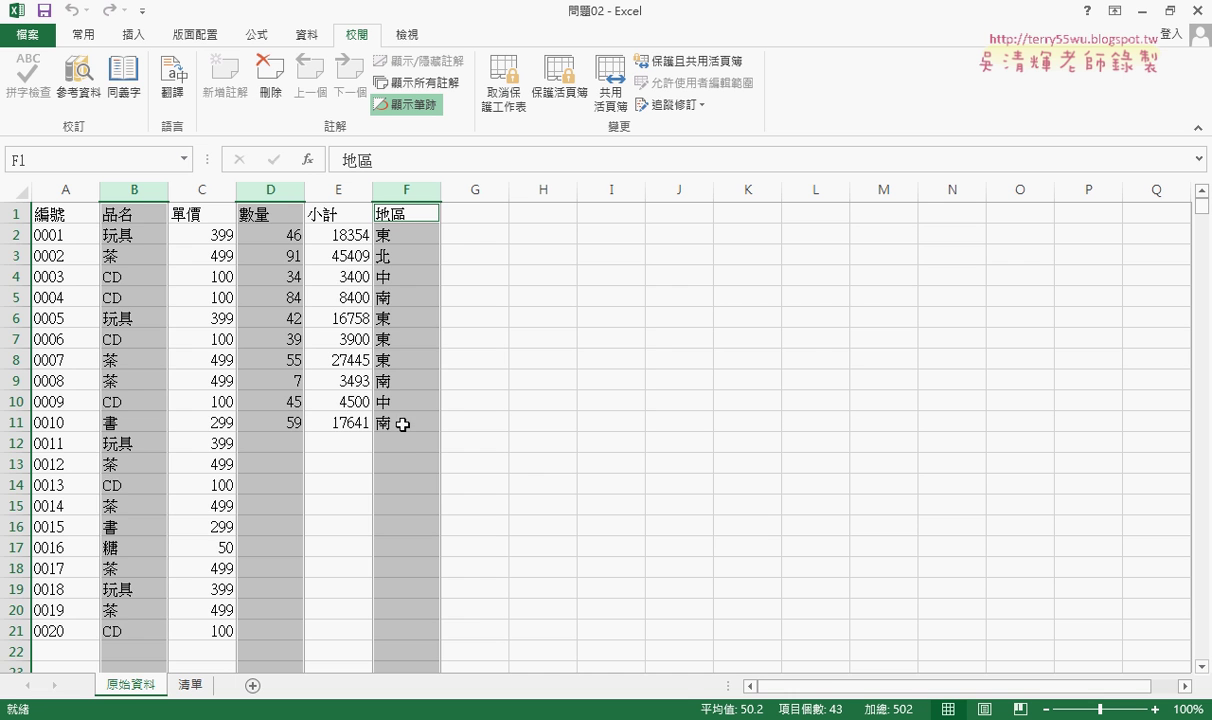
scroll(402, 424, down, 3)
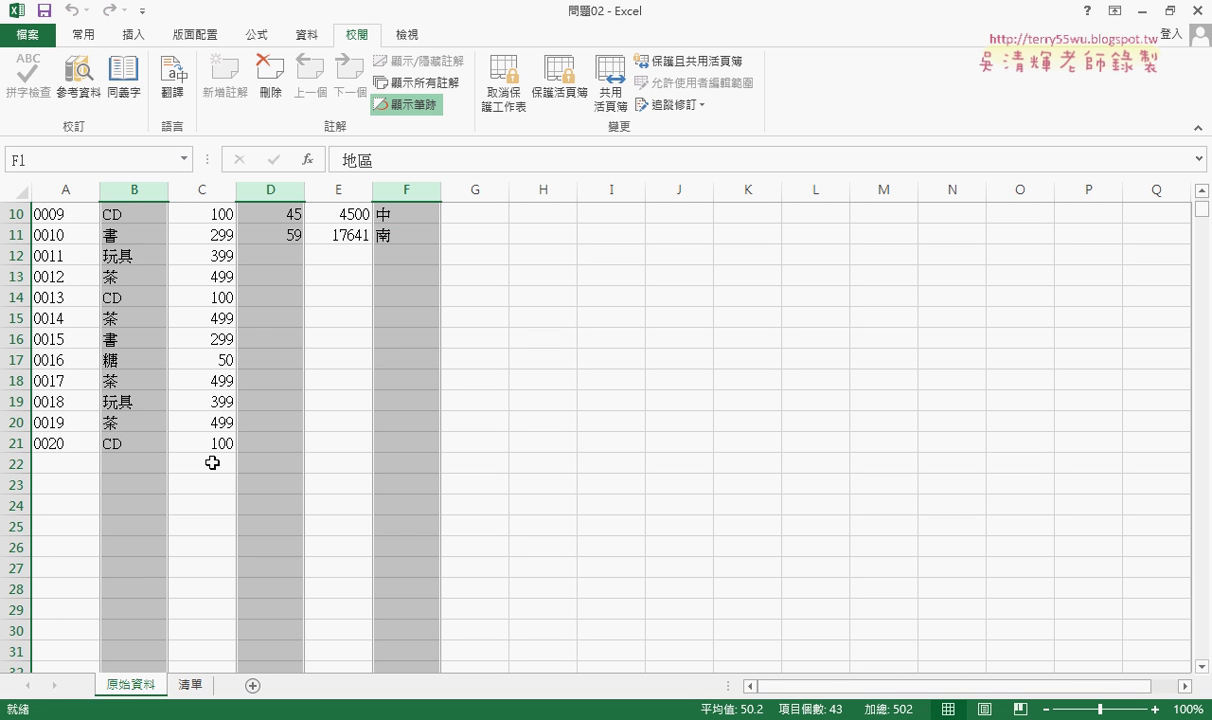
- Select C22 and annotate that its formula no longer shows in the formula bar
click(209, 443)
click(207, 460)
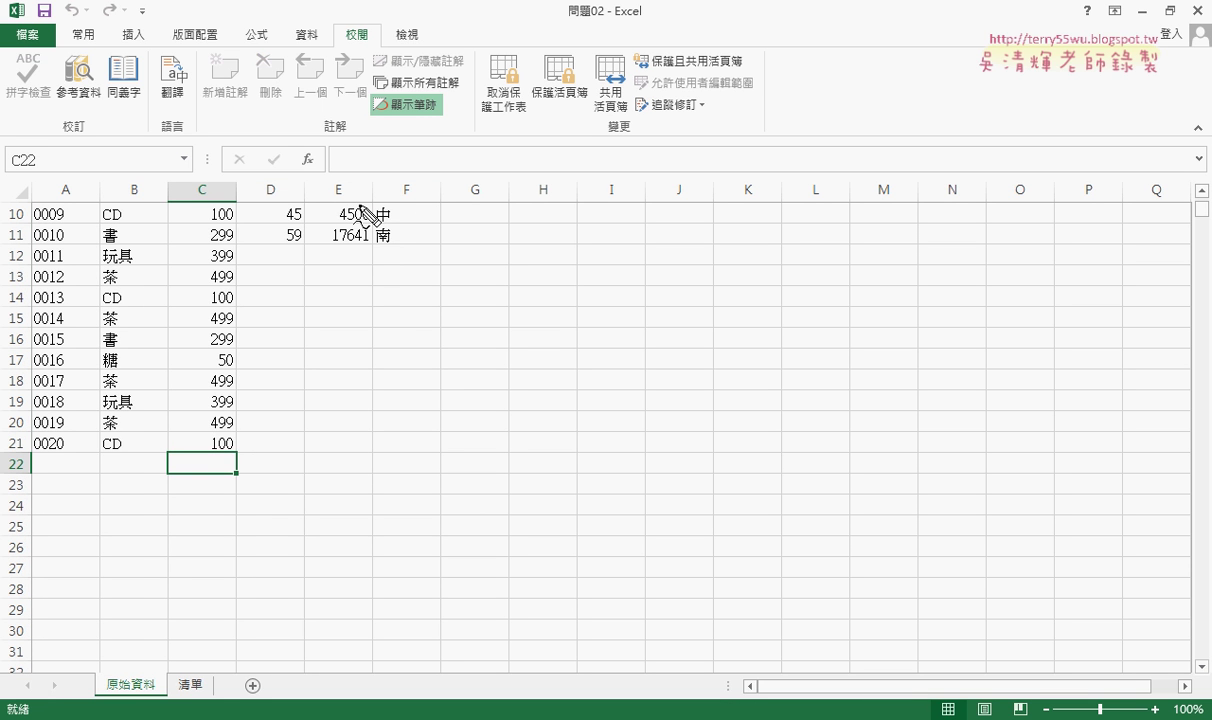
drag(218, 500, 240, 465)
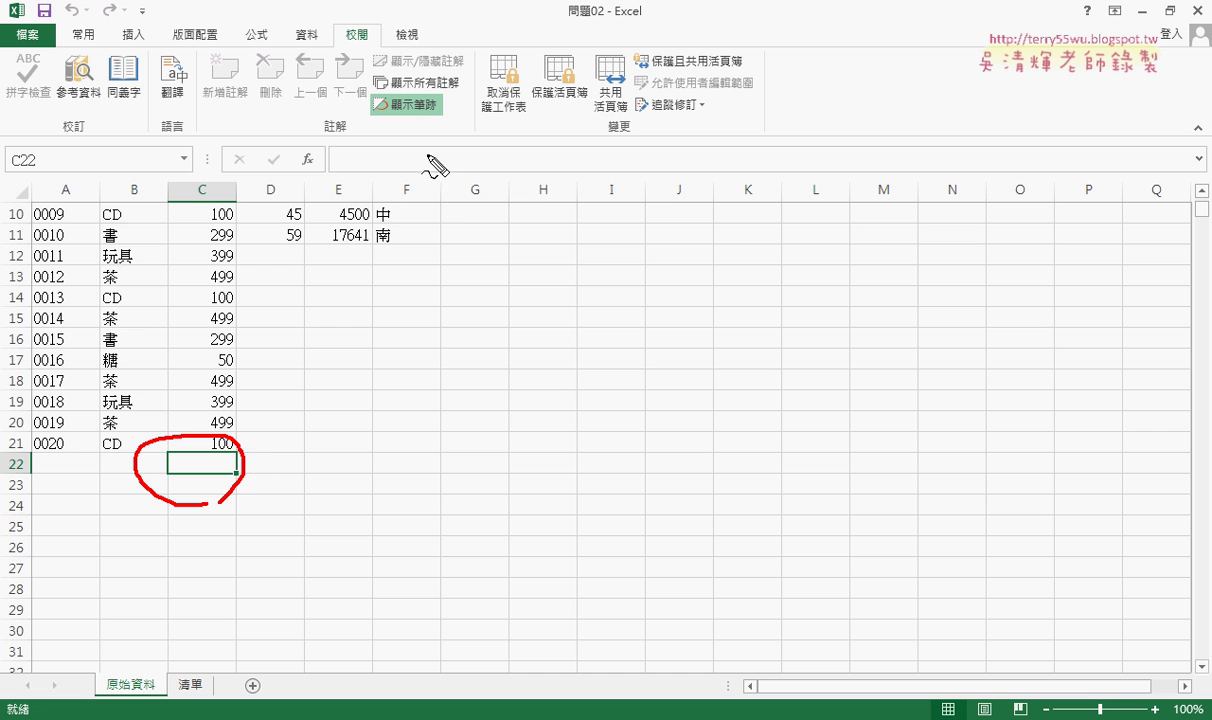
drag(430, 165, 480, 185)
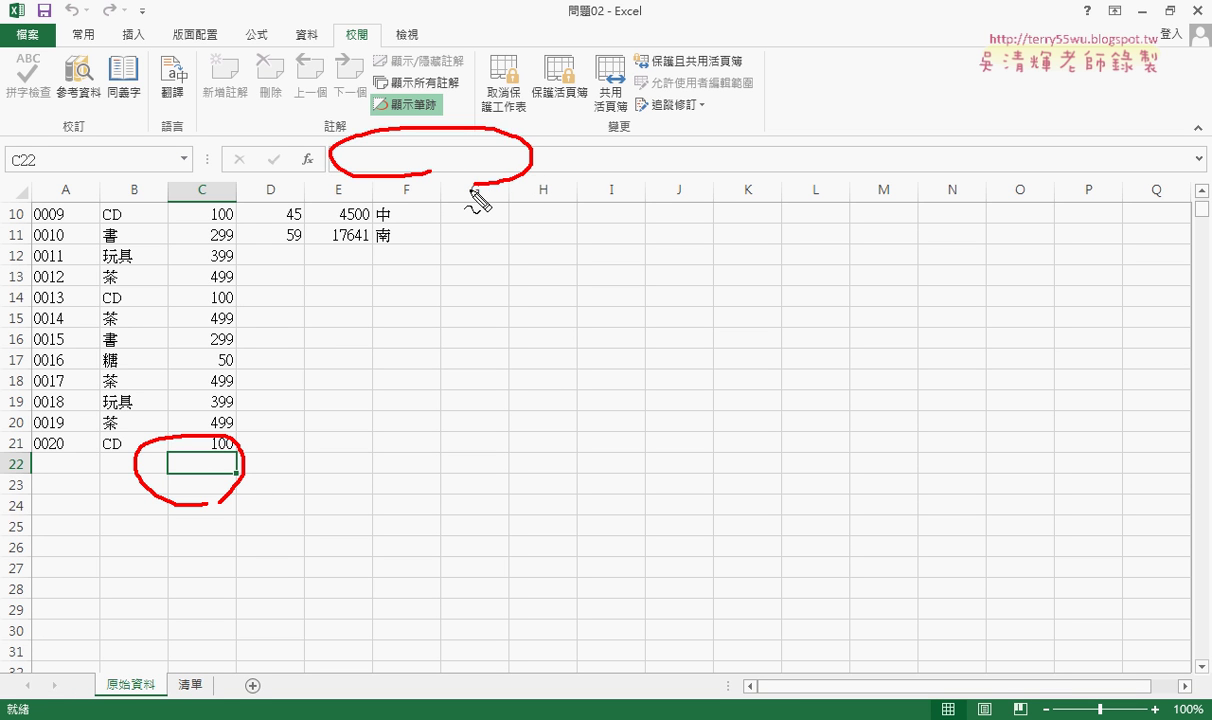
key(Escape)
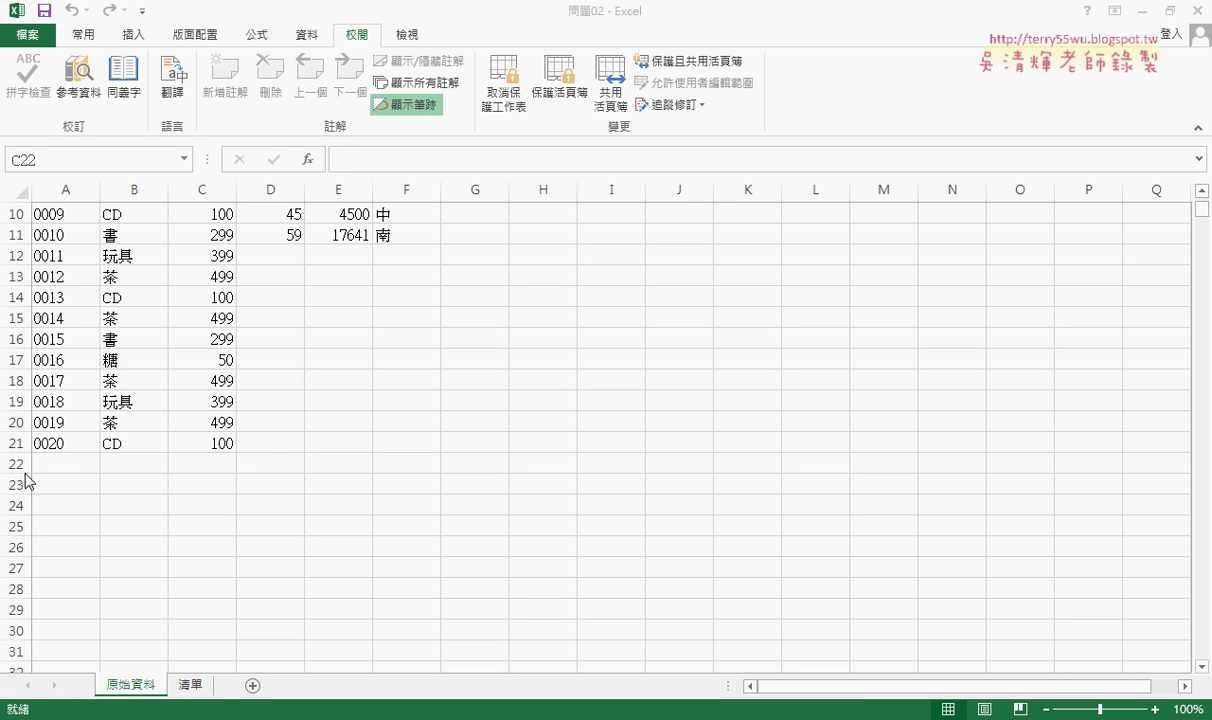
- Check A22, then try deleting C22's contents to trigger the protected-sheet warning
click(74, 461)
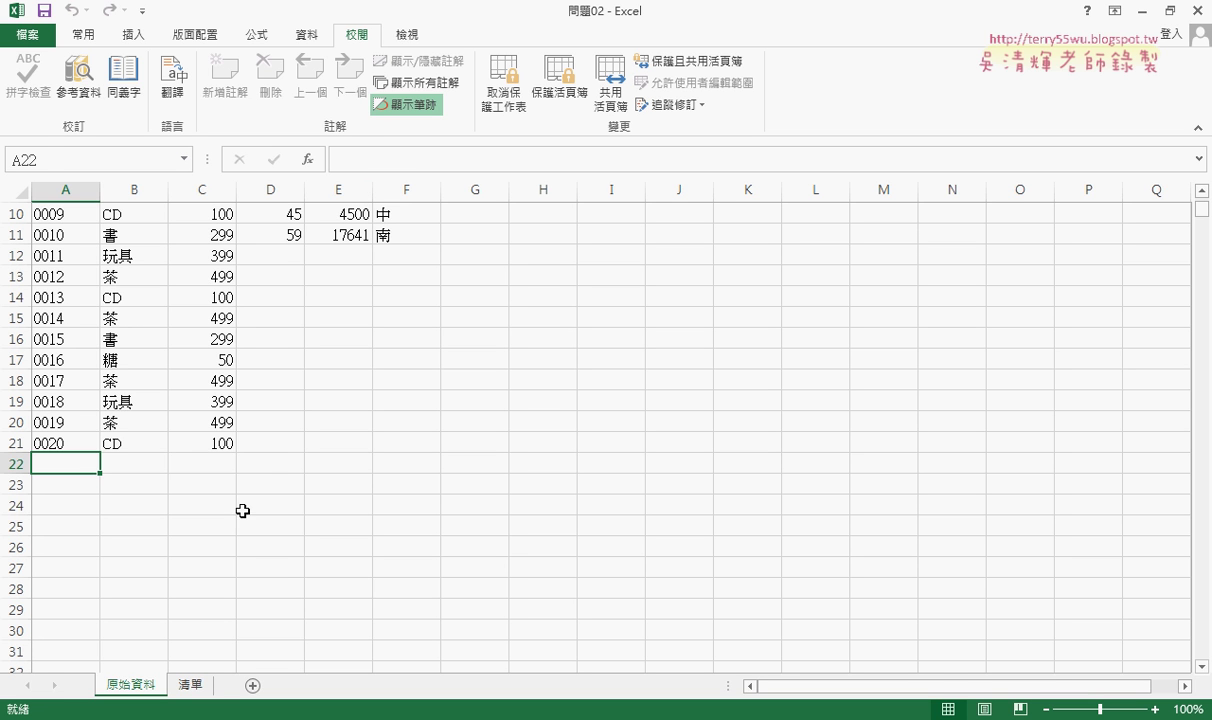
click(214, 463)
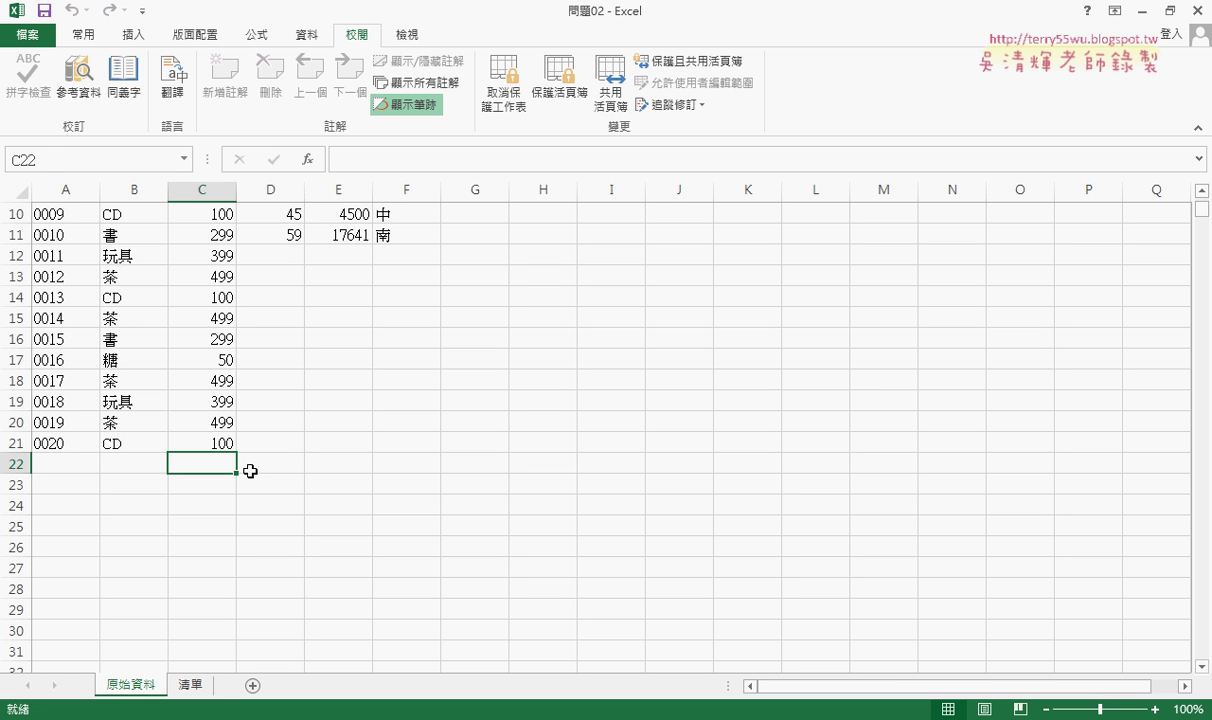
key(Delete)
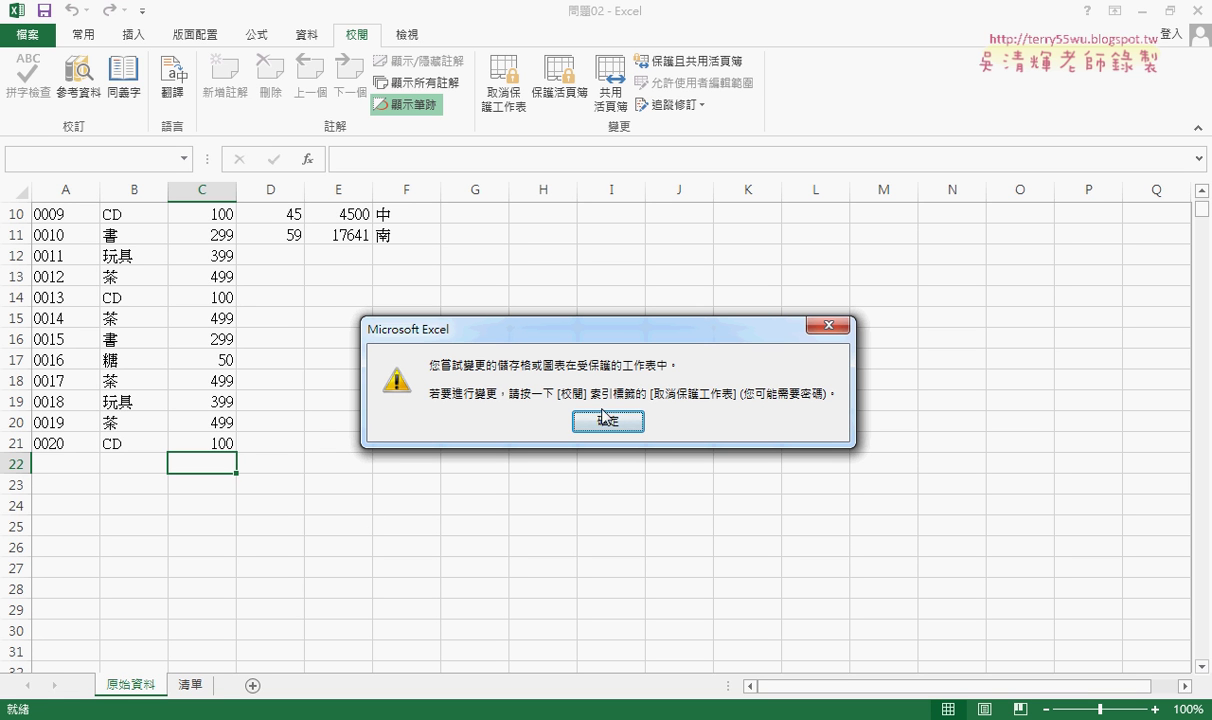
- Dismiss the warning and pick 玩具, CD and 玩具 from the dropdowns in B22, B23 and B24
click(609, 421)
click(133, 458)
click(176, 464)
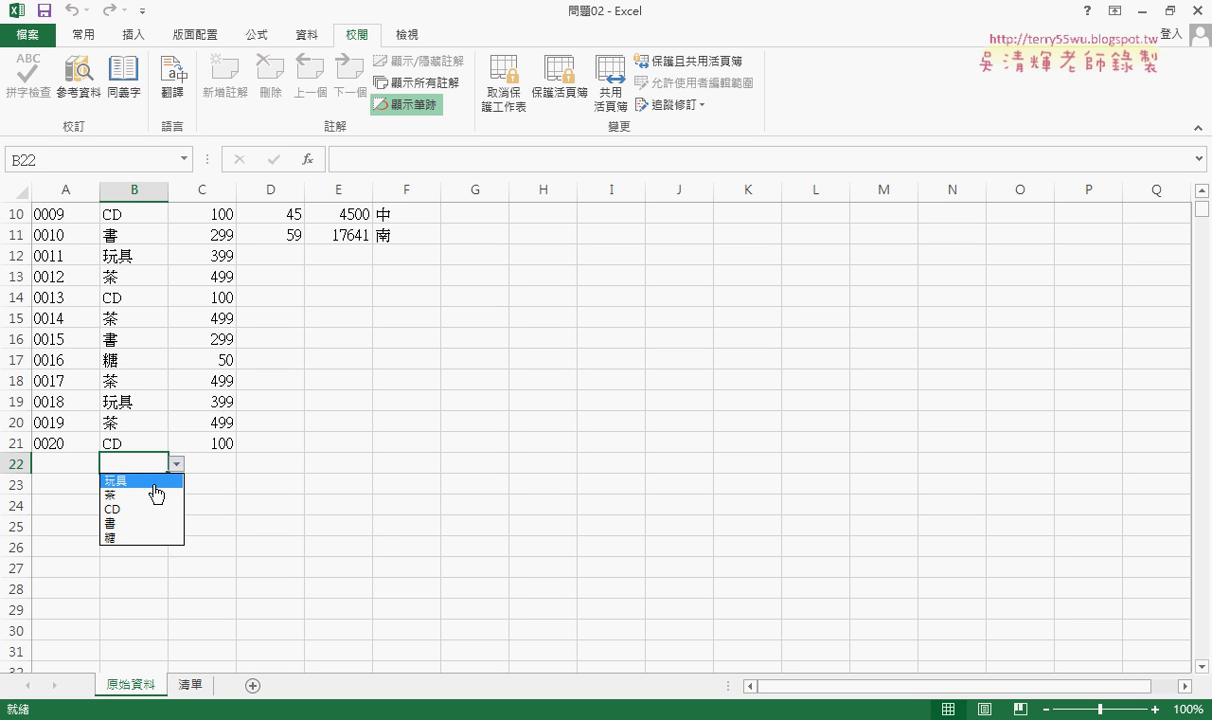
click(154, 483)
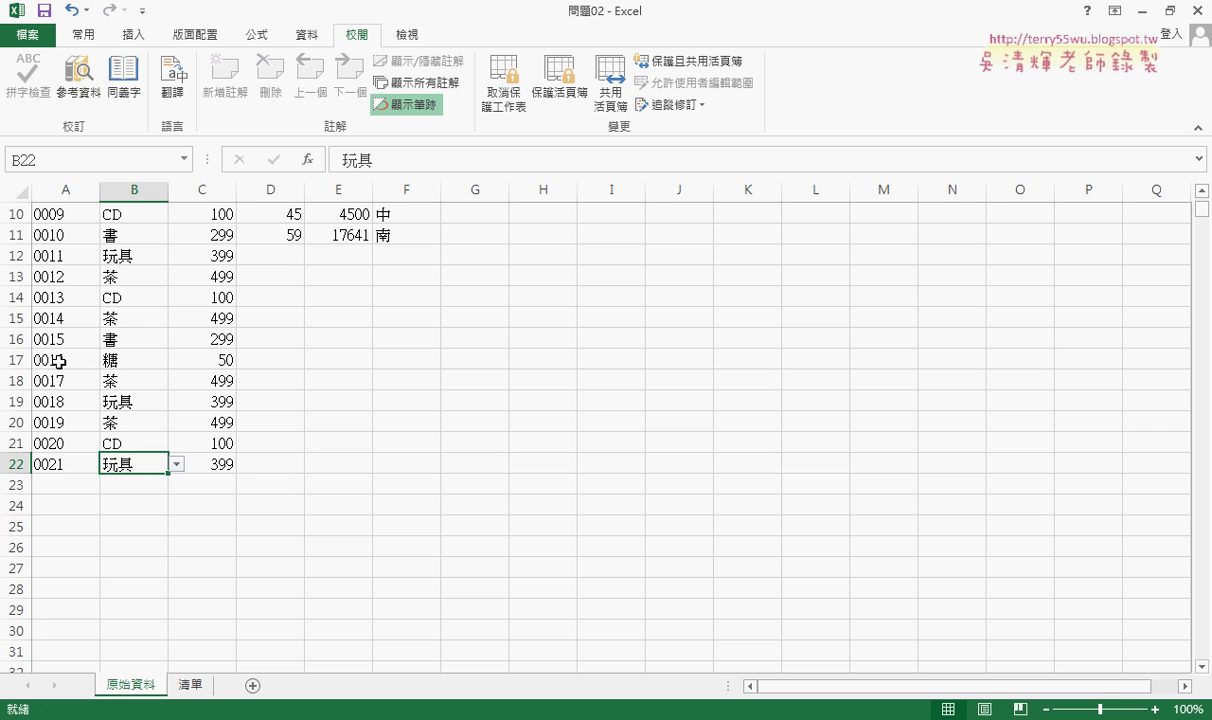
click(147, 479)
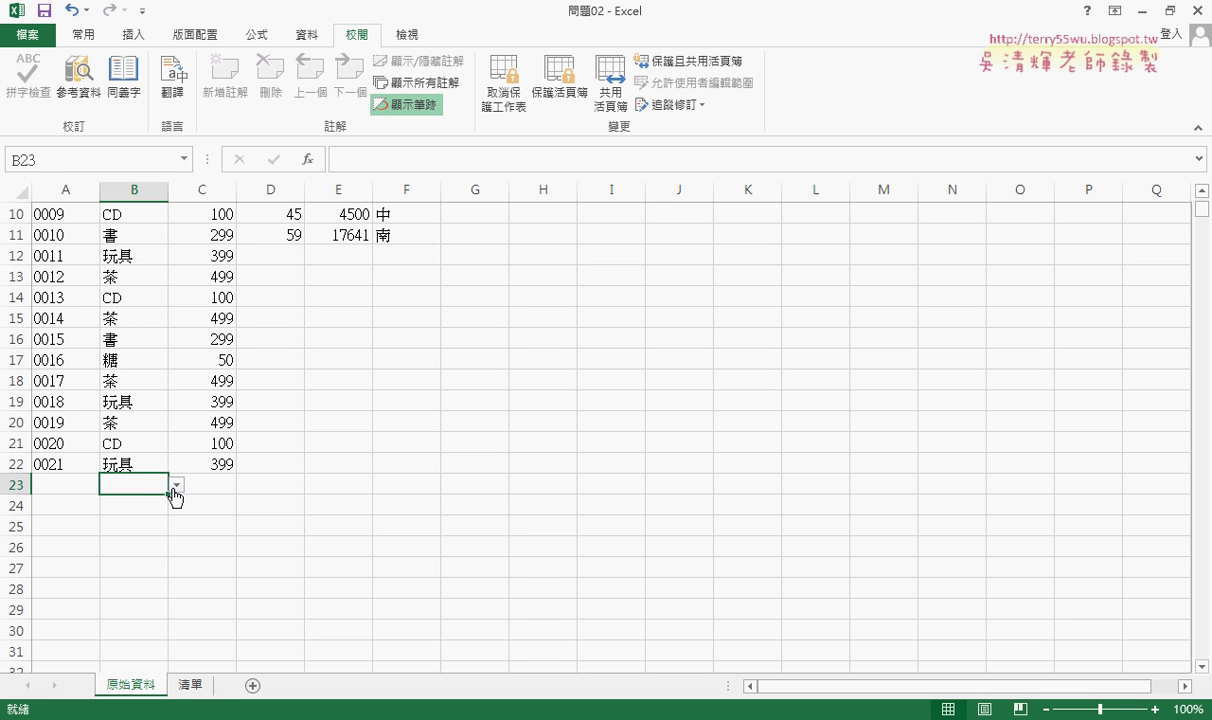
click(176, 485)
click(157, 528)
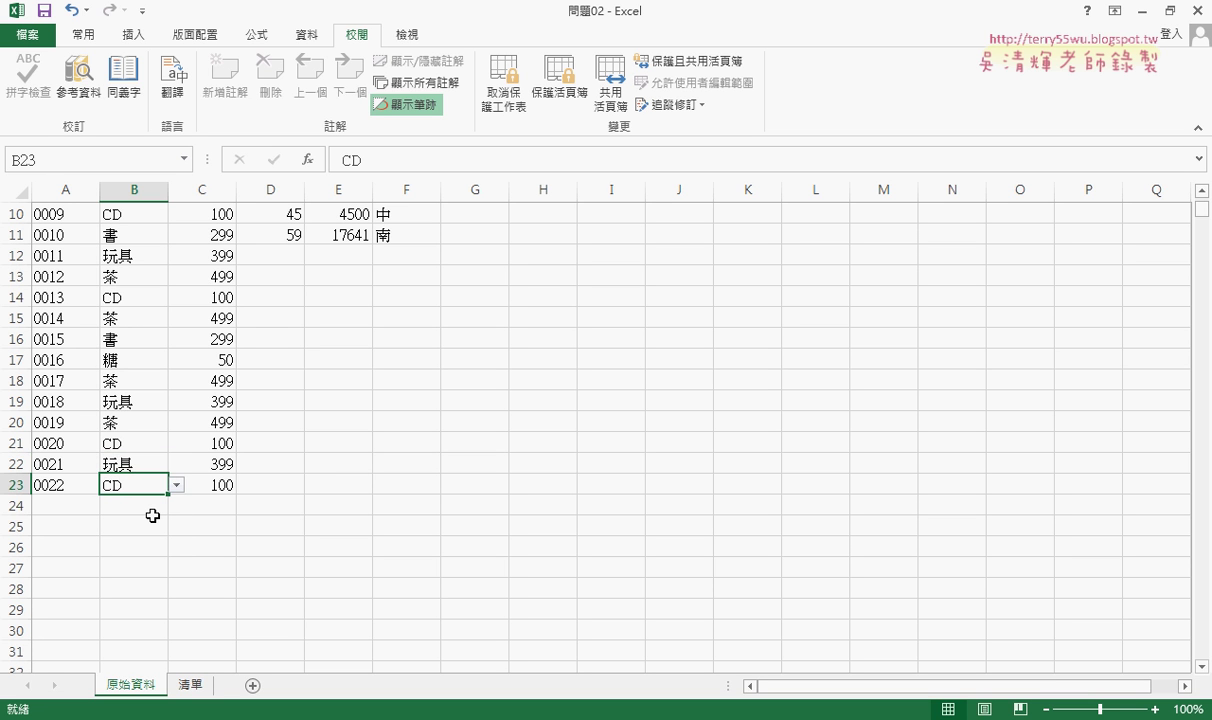
click(152, 508)
click(176, 506)
click(165, 524)
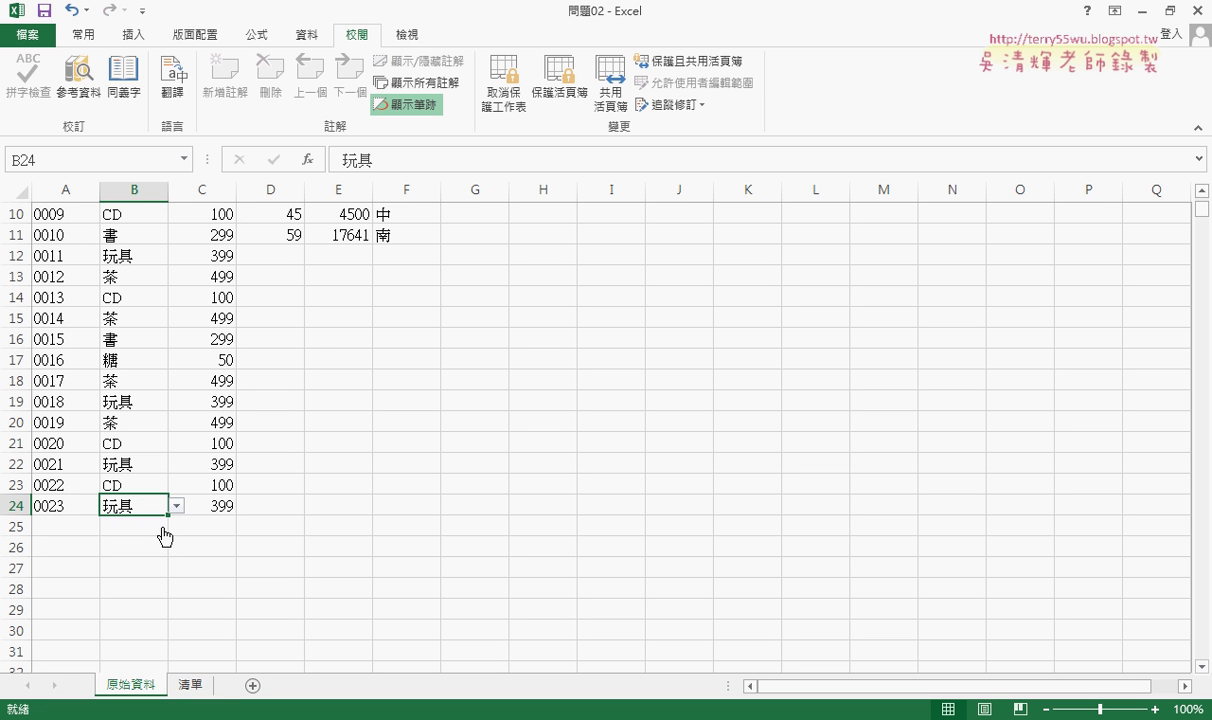
scroll(165, 537, up, 3)
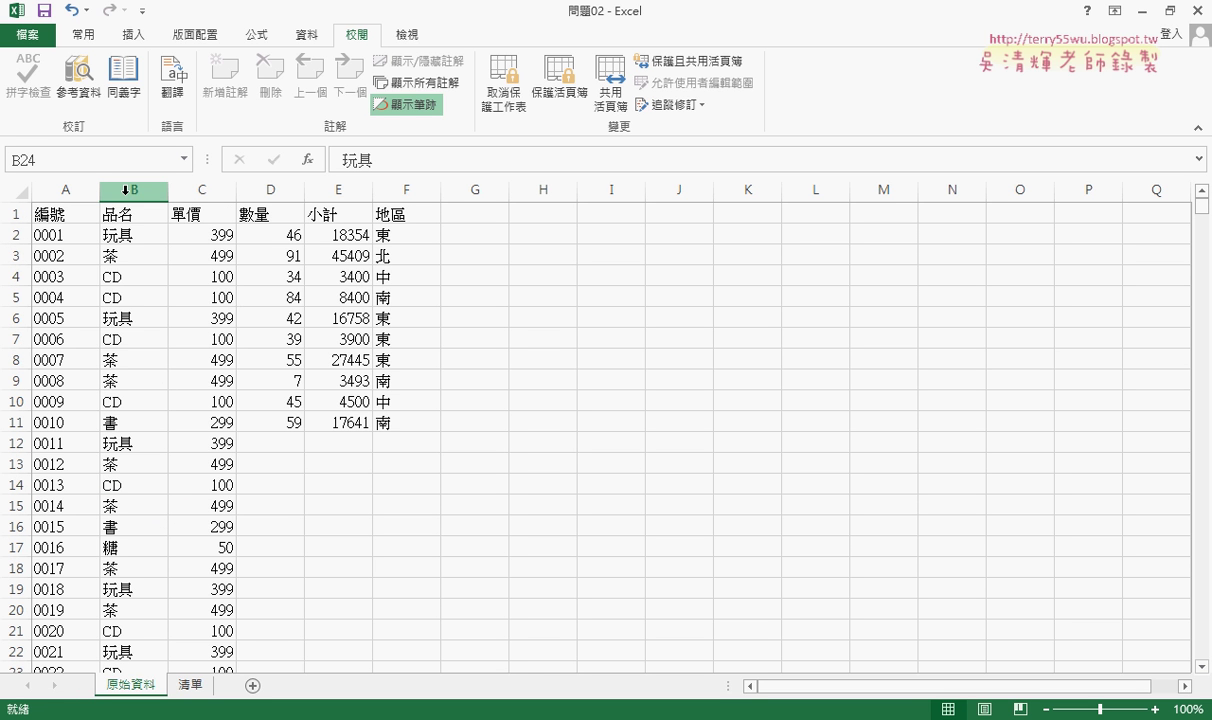
click(190, 684)
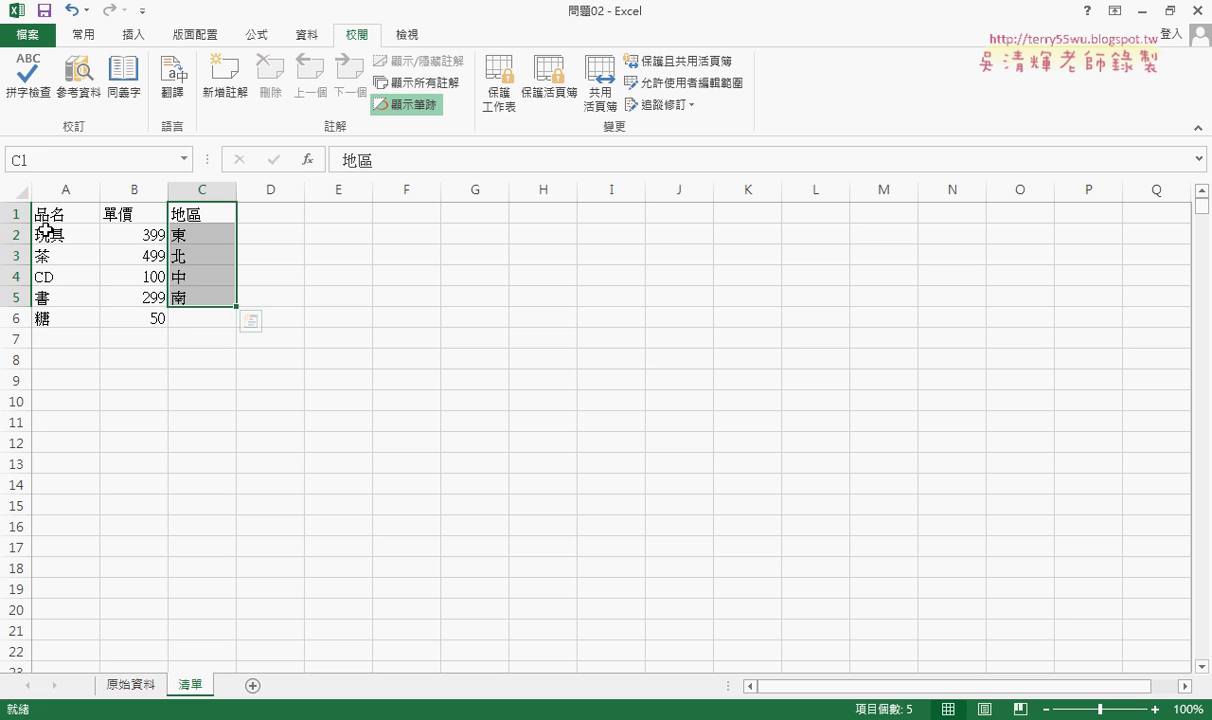
drag(46, 229, 53, 316)
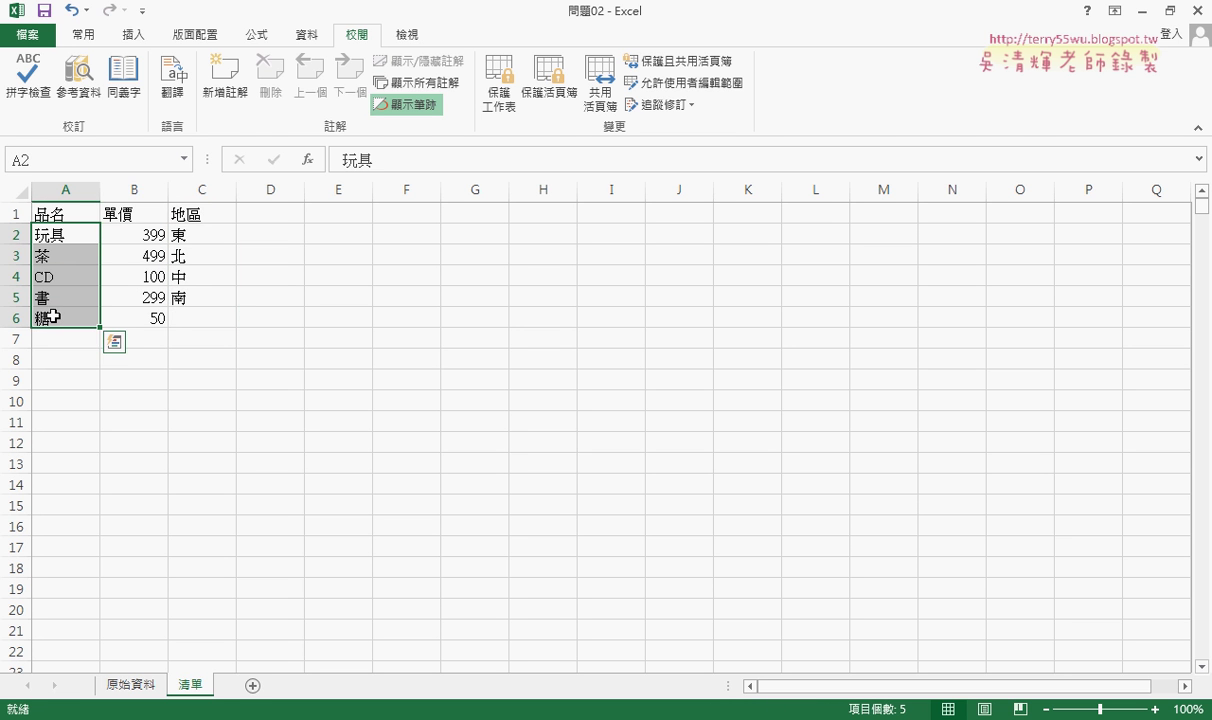
click(252, 36)
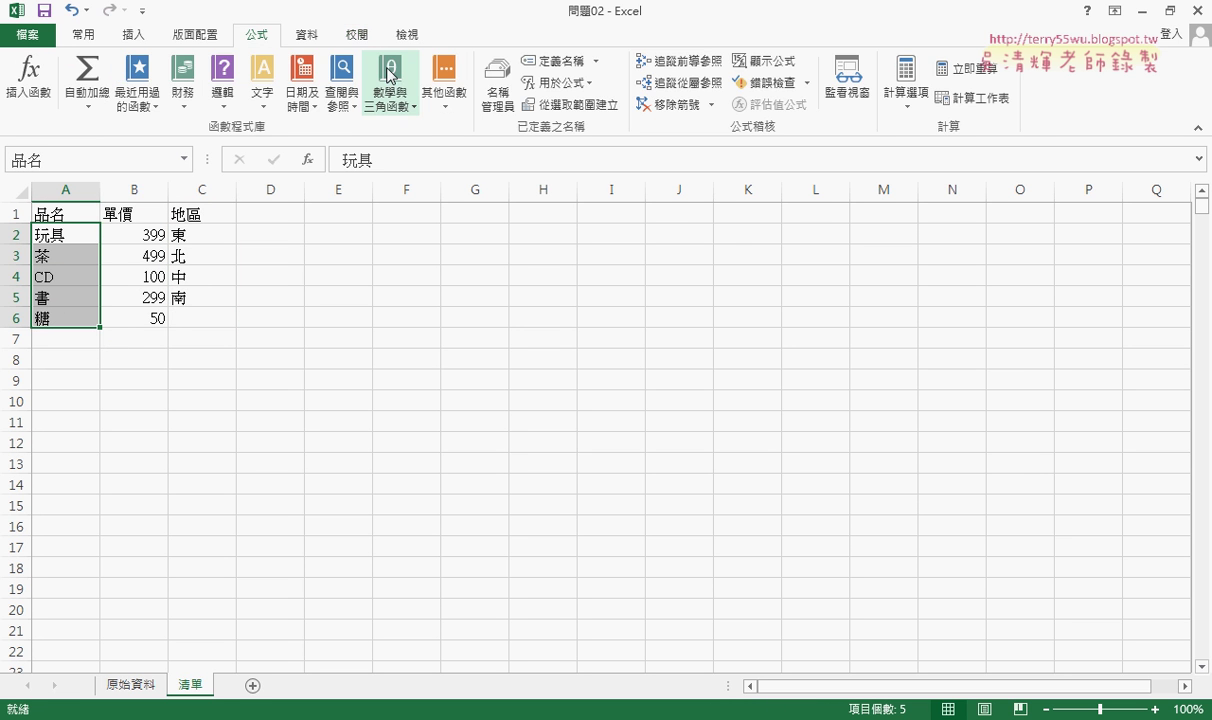
click(497, 80)
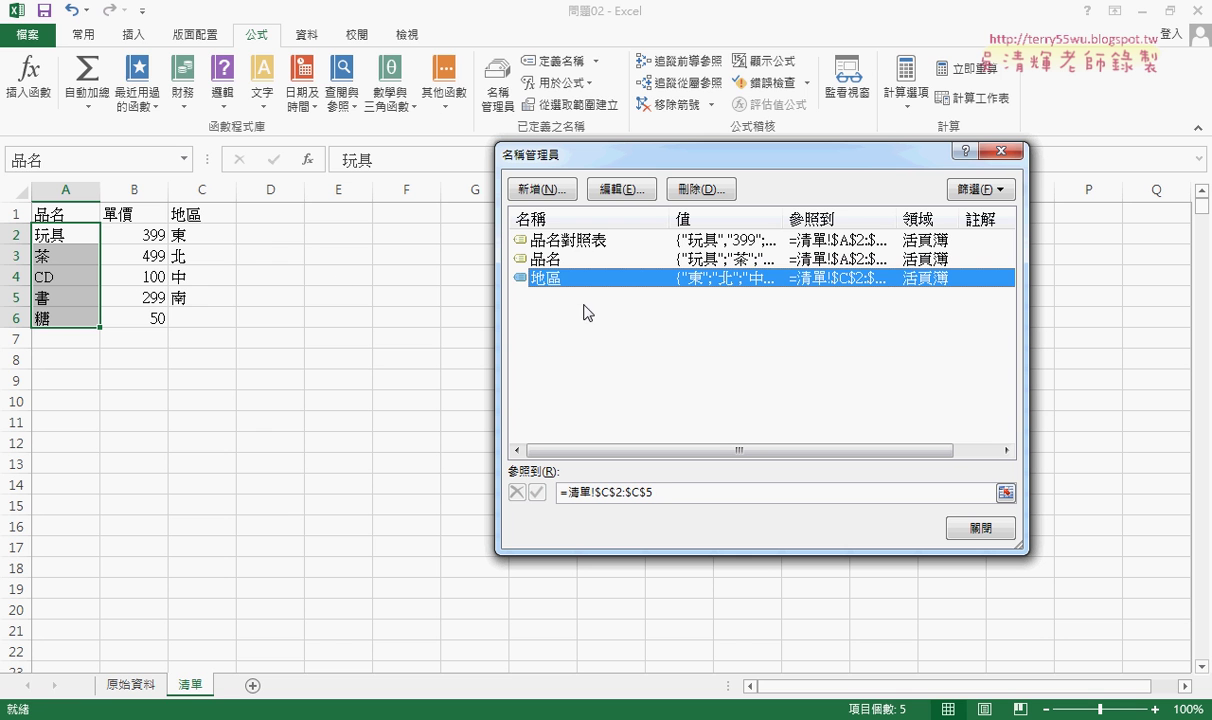
click(665, 492)
click(570, 264)
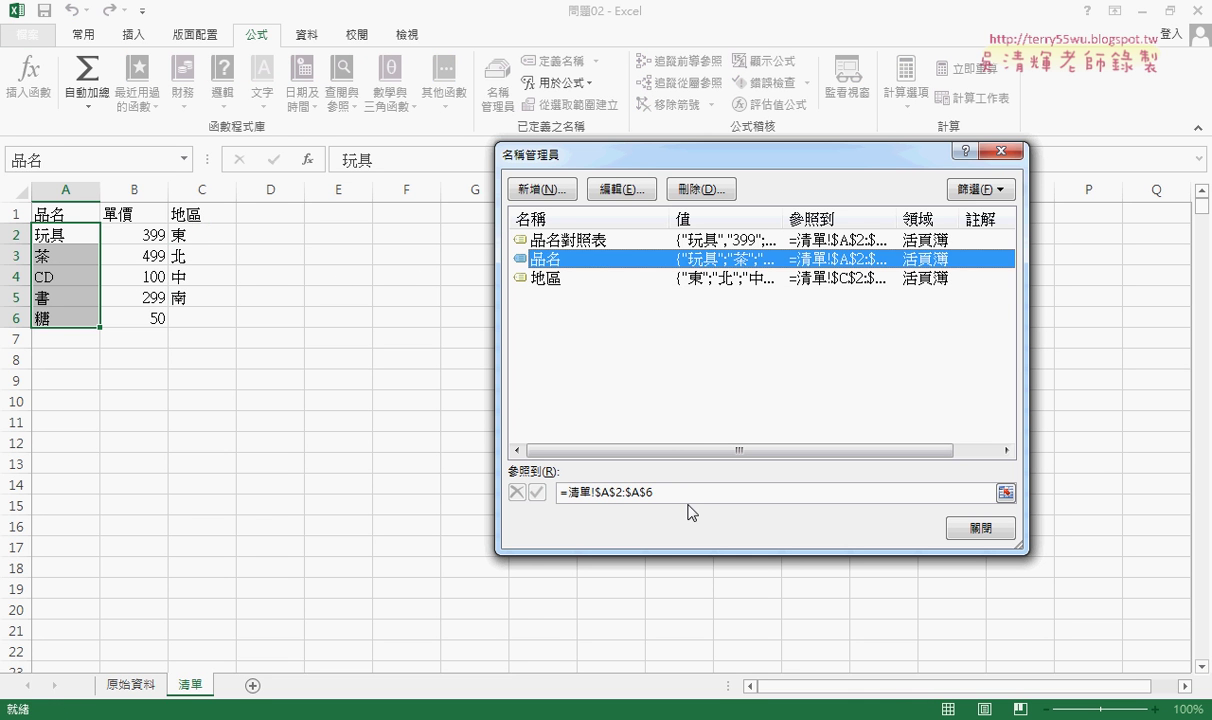
click(533, 238)
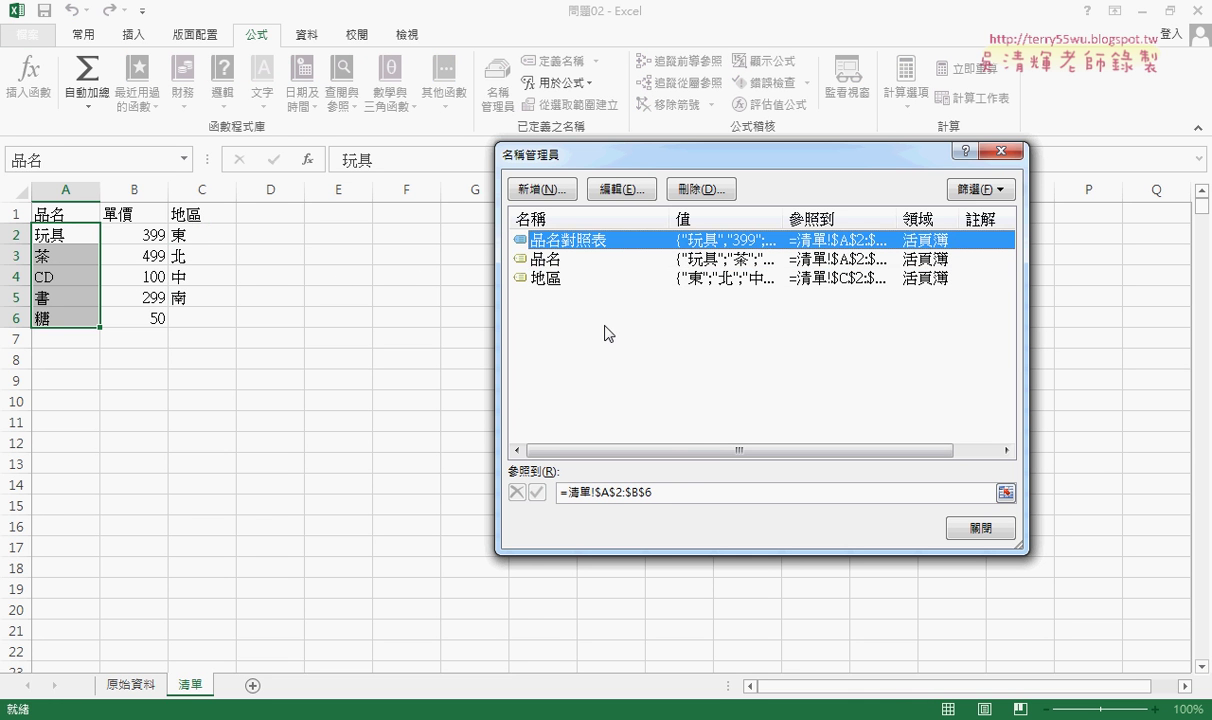
click(660, 495)
click(980, 528)
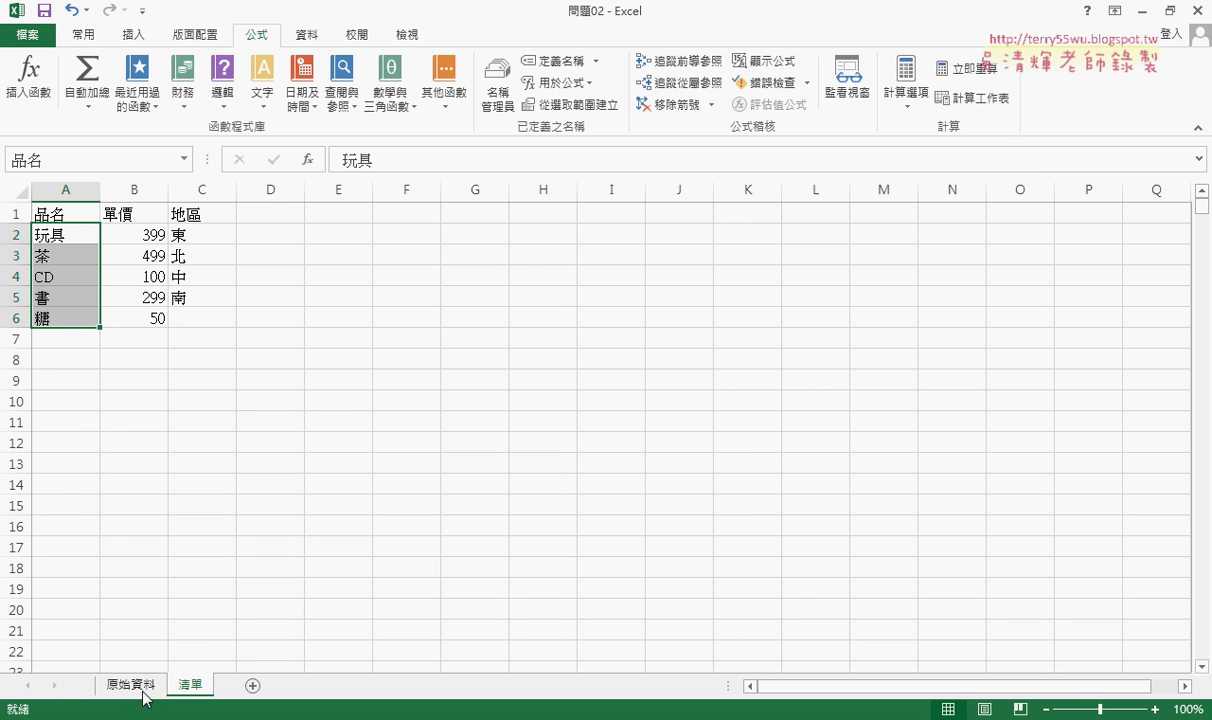
click(131, 685)
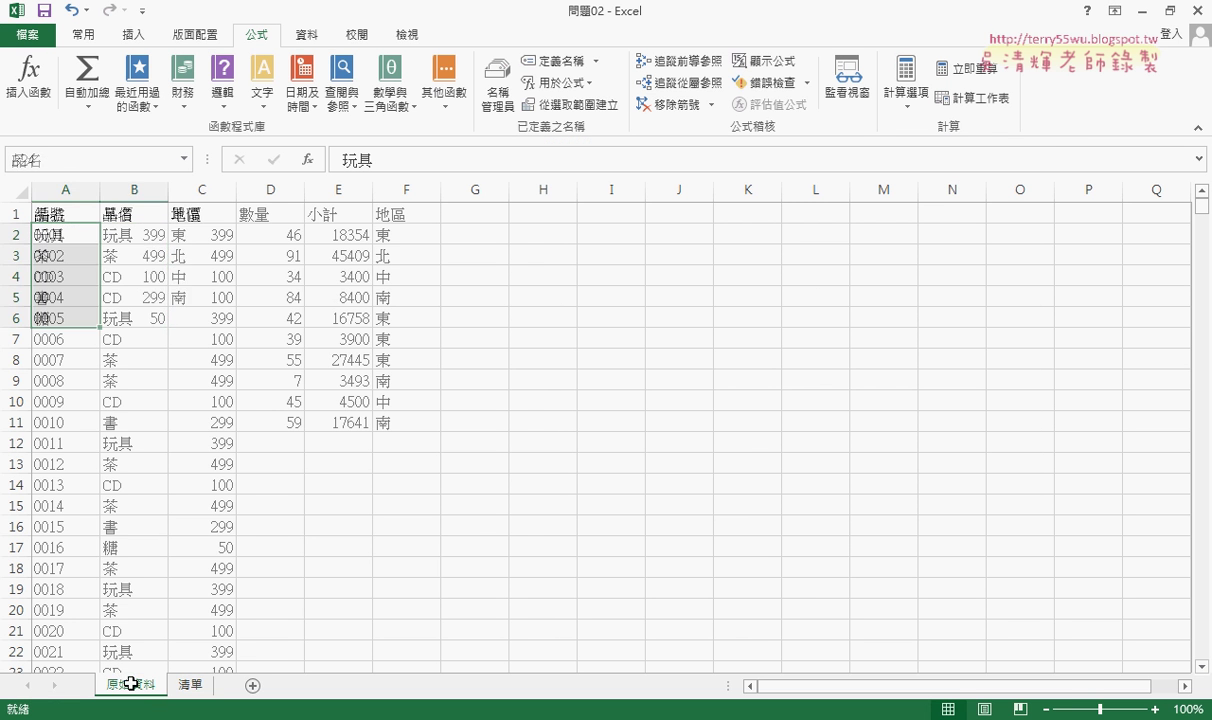
click(128, 188)
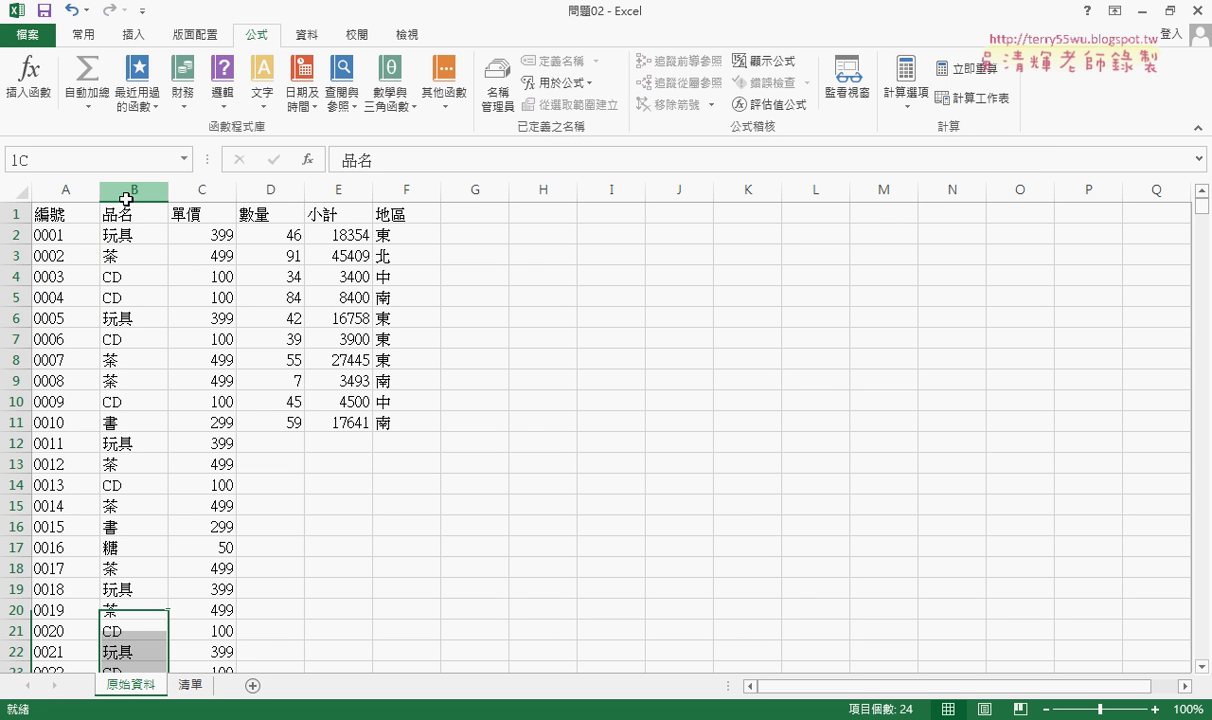
click(406, 188)
click(145, 191)
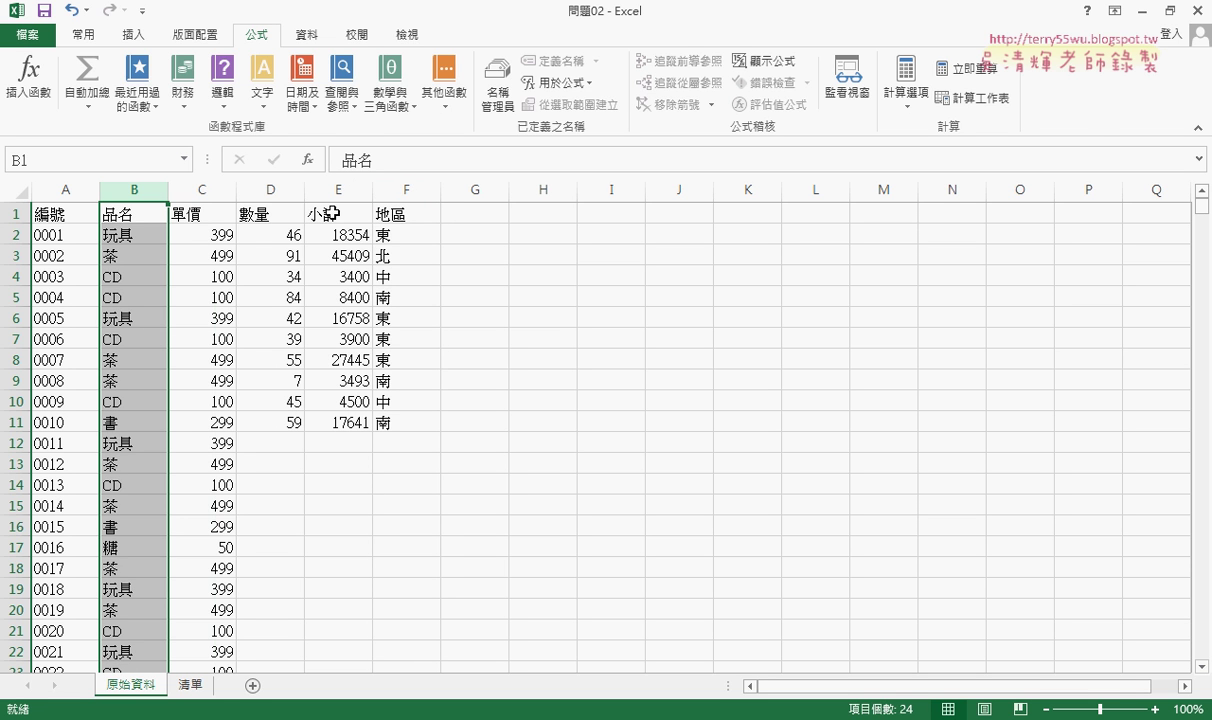
click(306, 34)
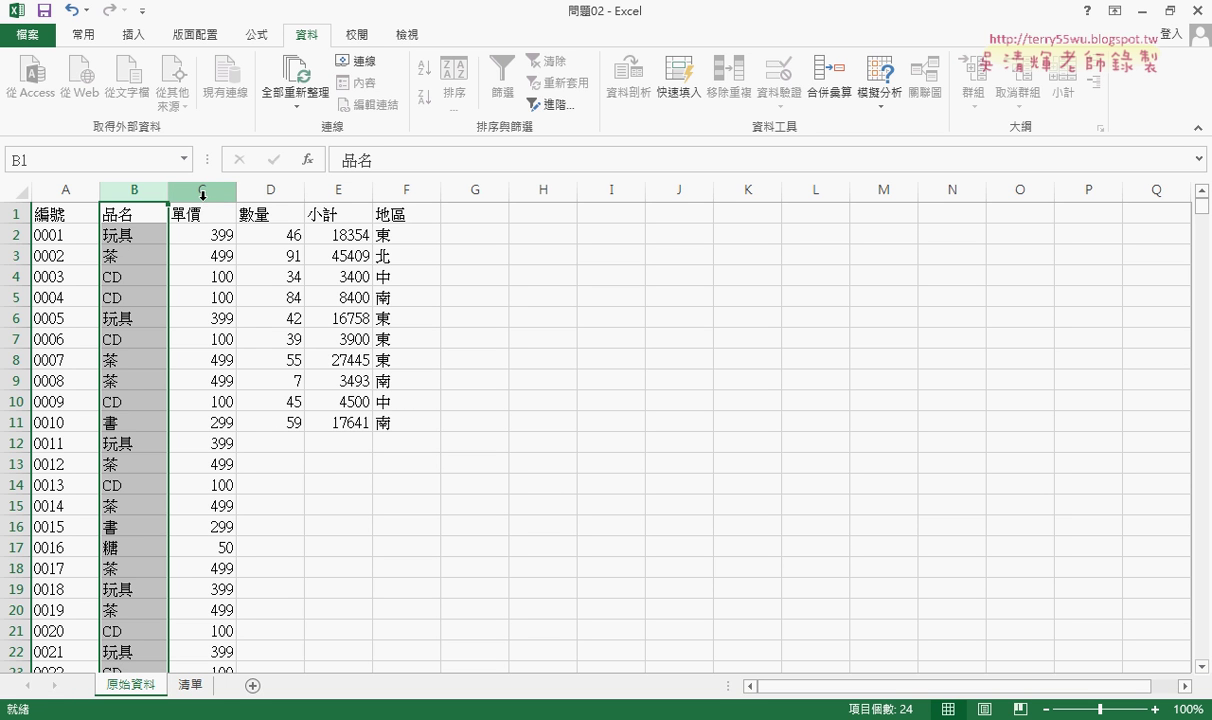
- Unprotect the 原始資料 sheet from the Review tab using the sheet password
scroll(160, 550, down, 4)
scroll(170, 450, down, 2)
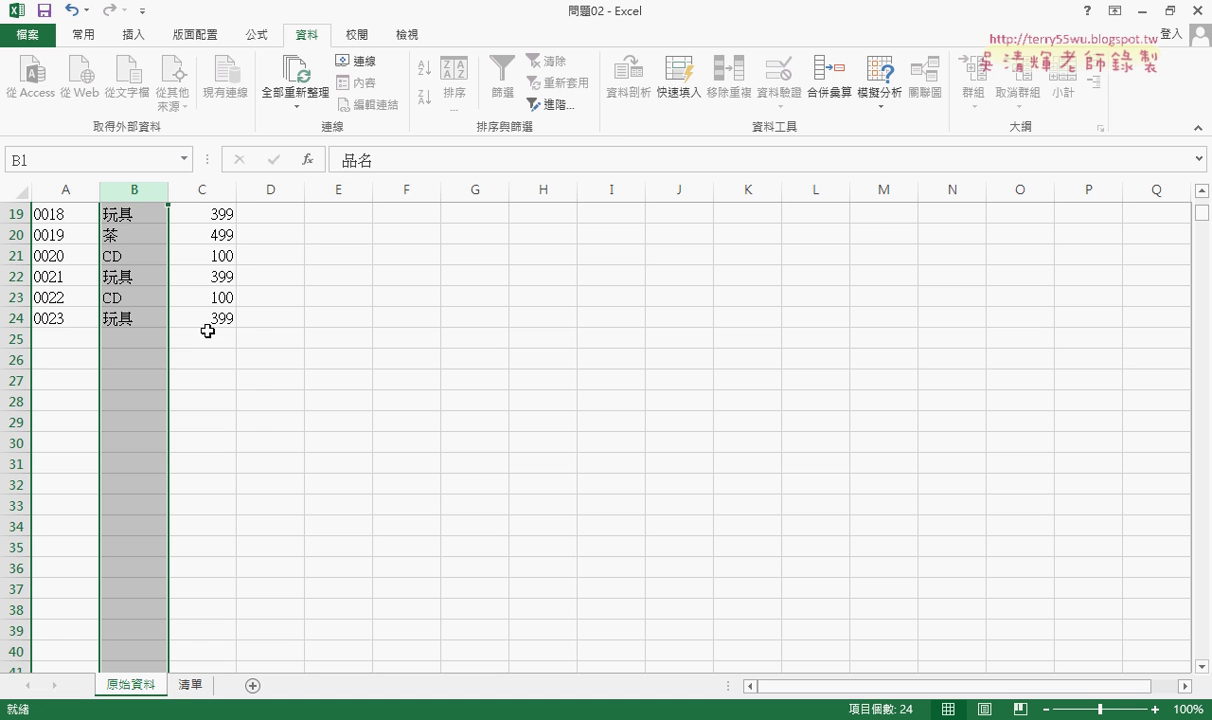
click(357, 36)
click(500, 85)
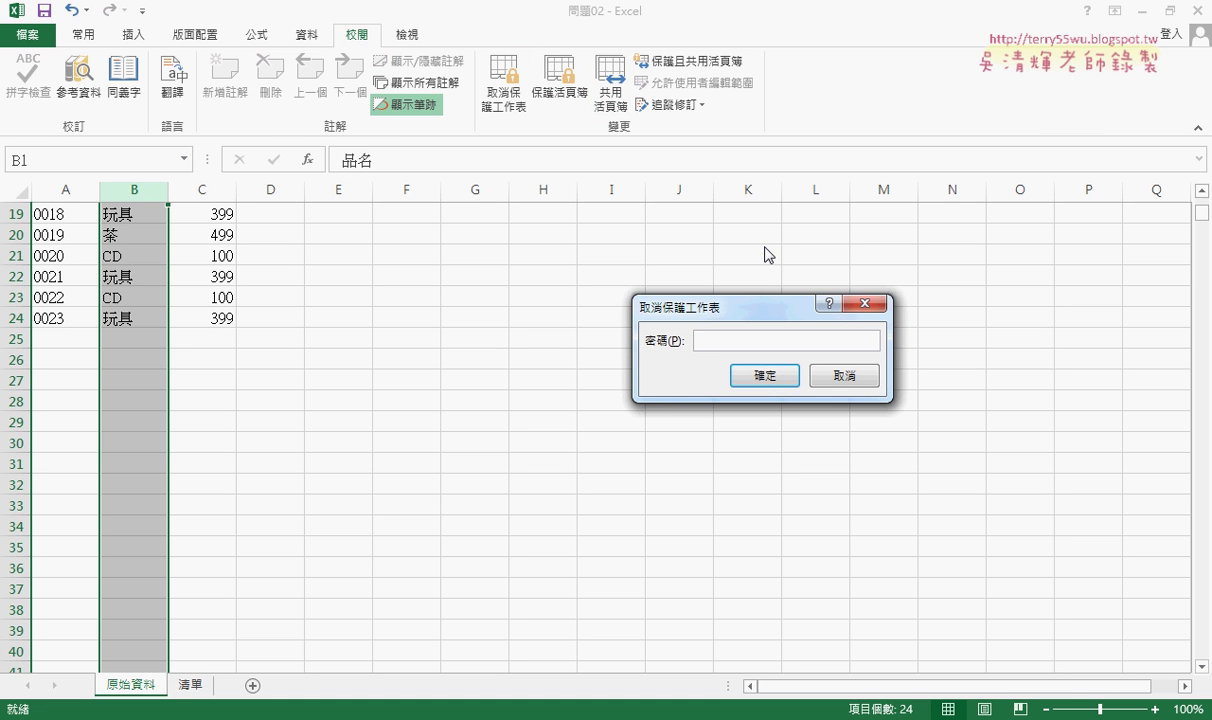
key(Return)
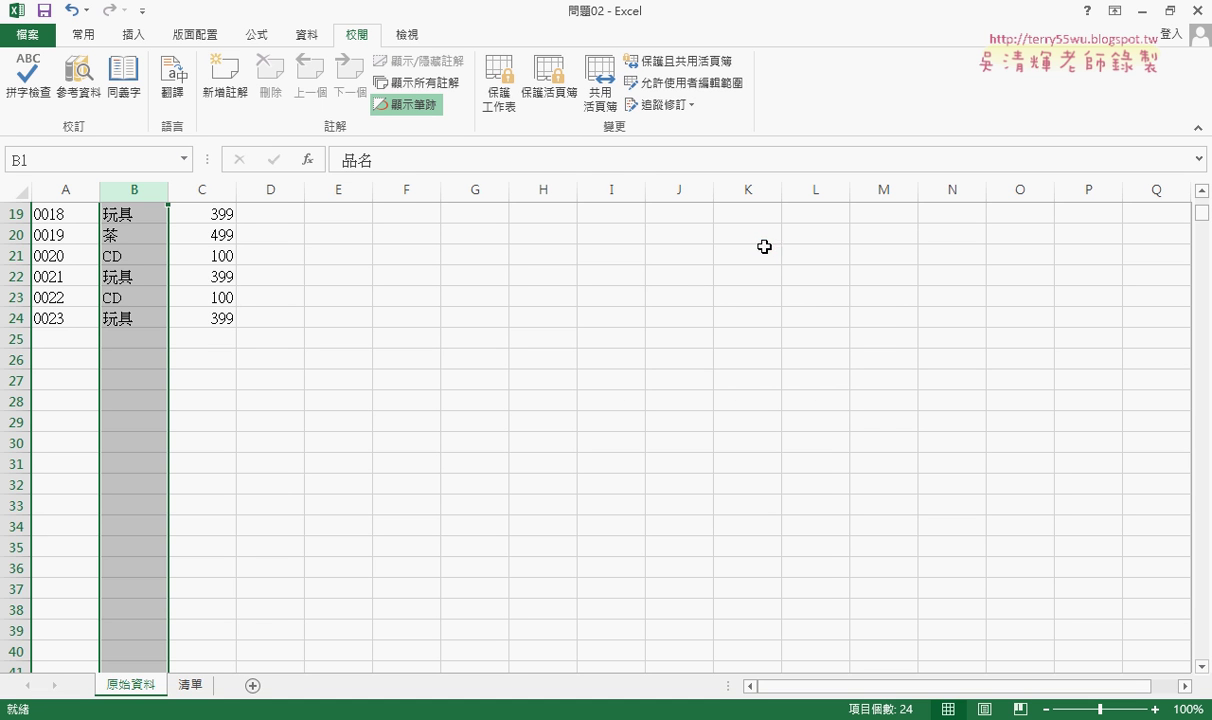
- Select C24 and highlight the VLOOKUP part of its price formula
click(203, 319)
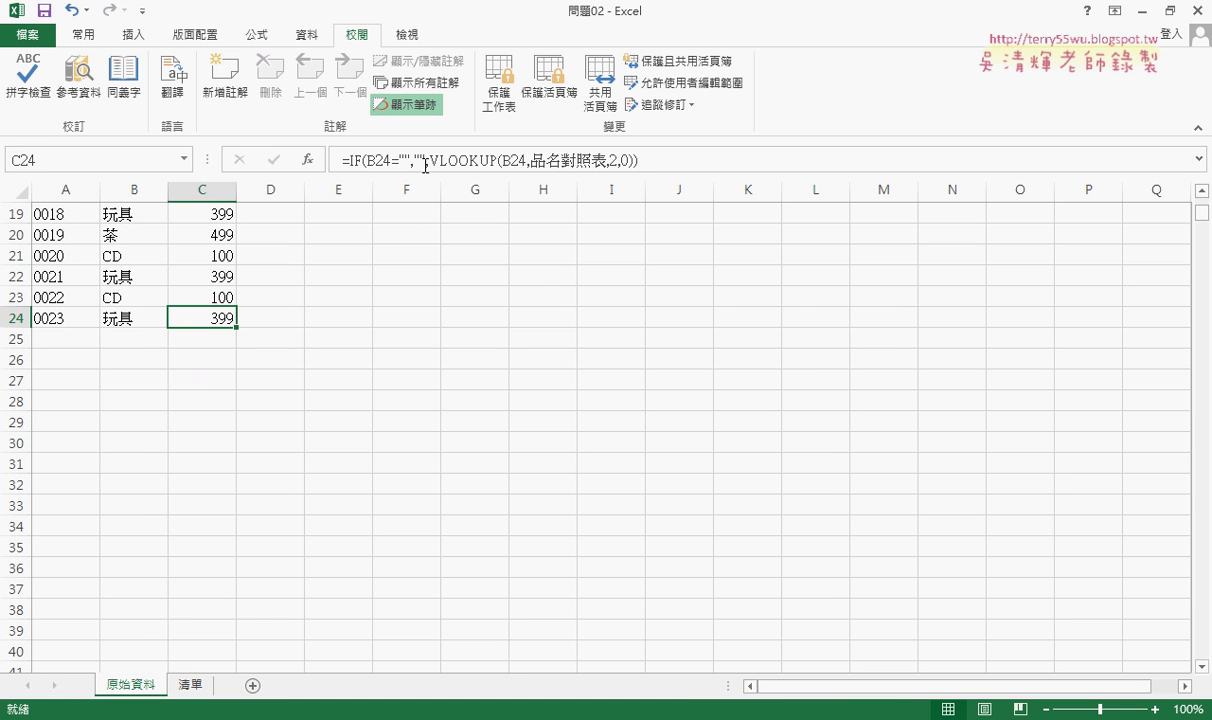
click(507, 160)
drag(507, 160, 634, 163)
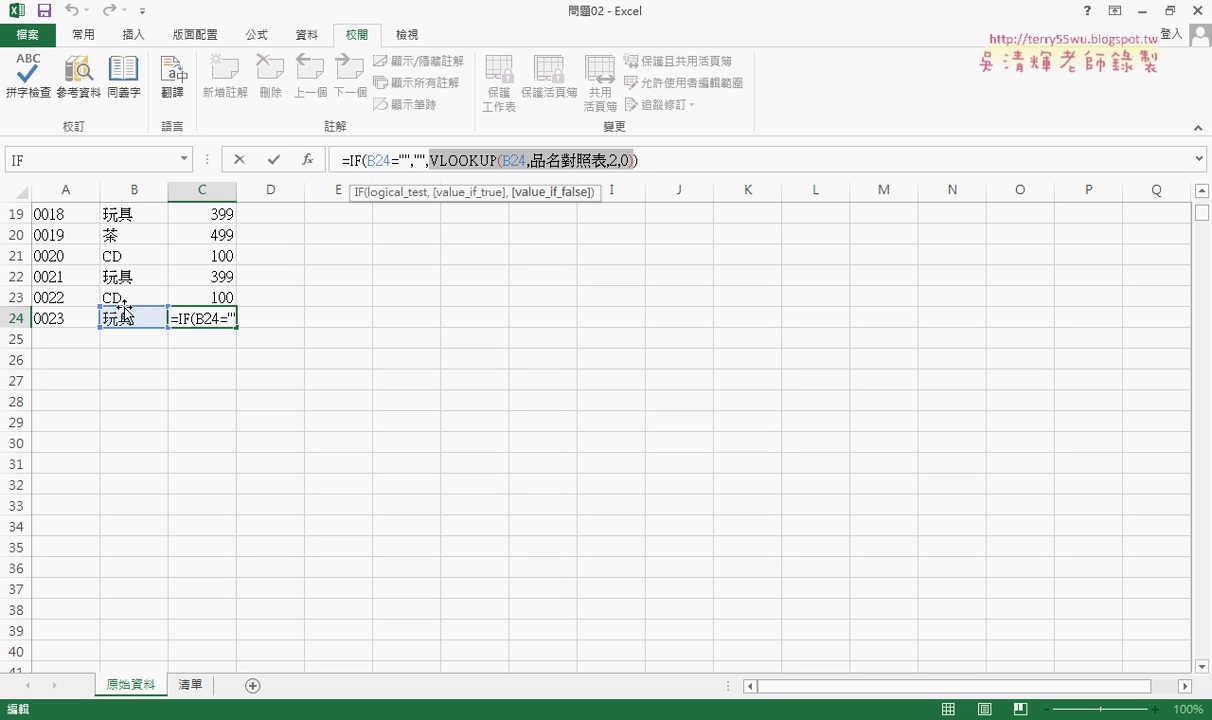
- Review C24's B24="" test, keep its formula unchanged, then highlight TEXT(ROW()-1,"0000") in A24
click(427, 160)
text(,)
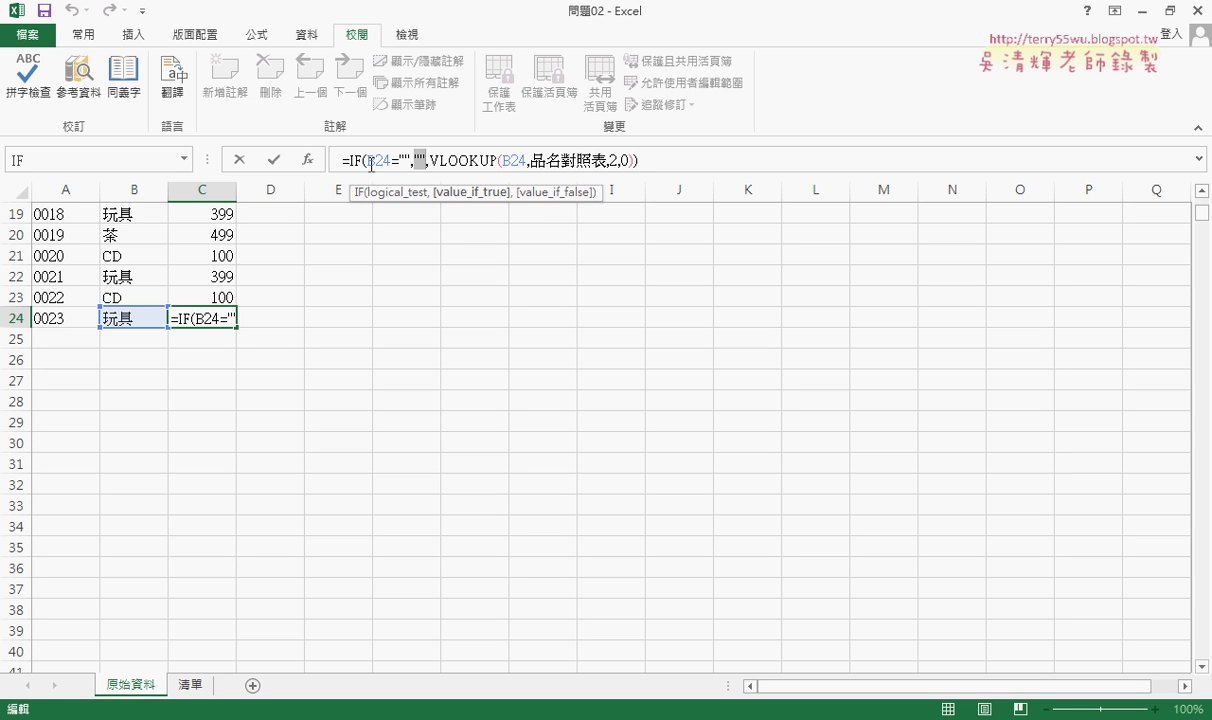
drag(364, 160, 409, 163)
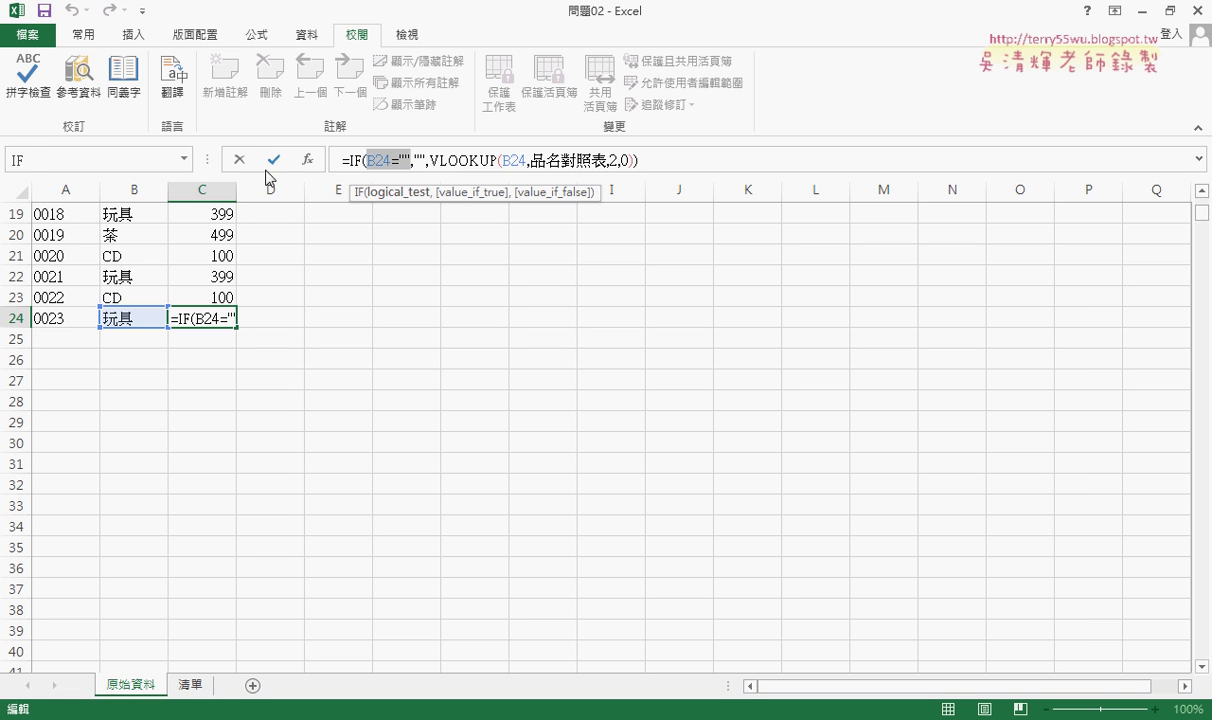
click(238, 160)
click(66, 318)
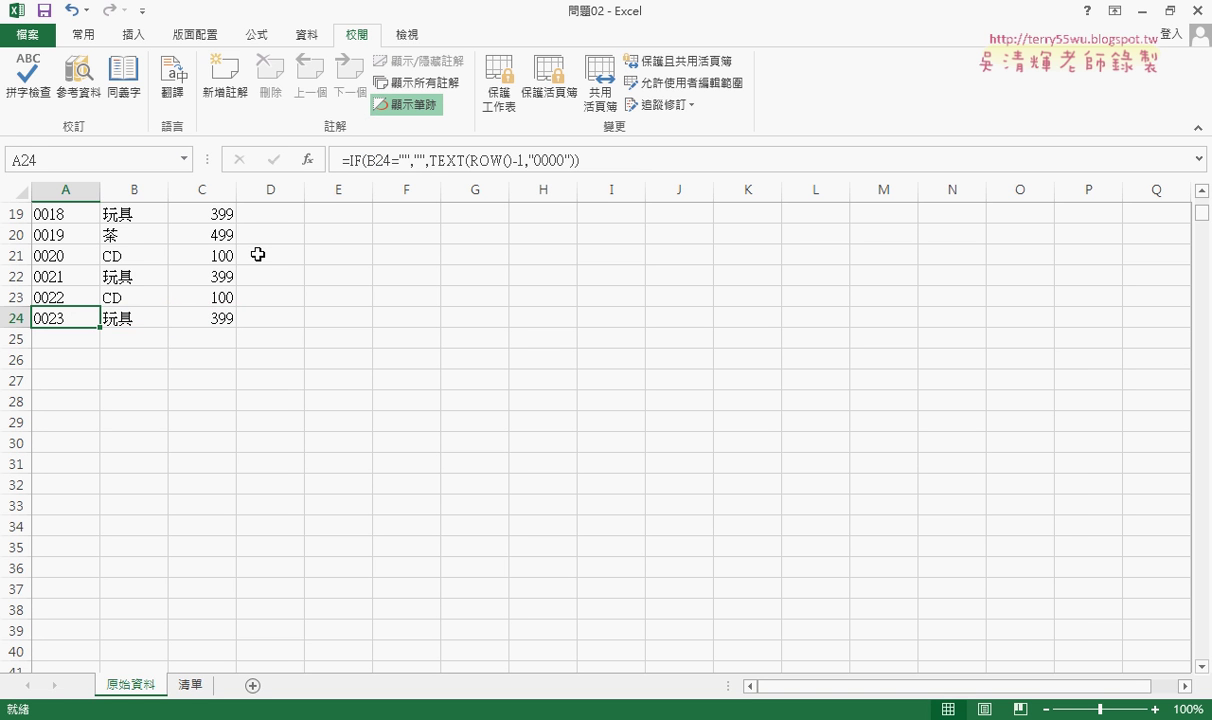
drag(431, 160, 577, 160)
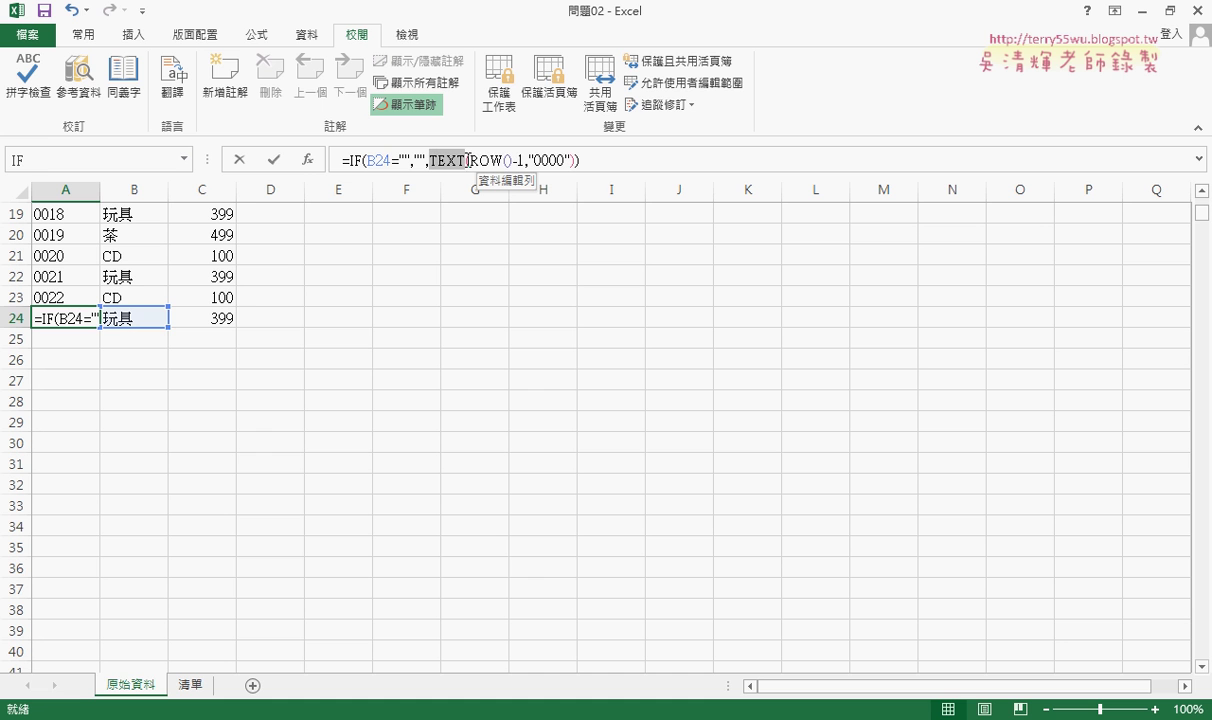